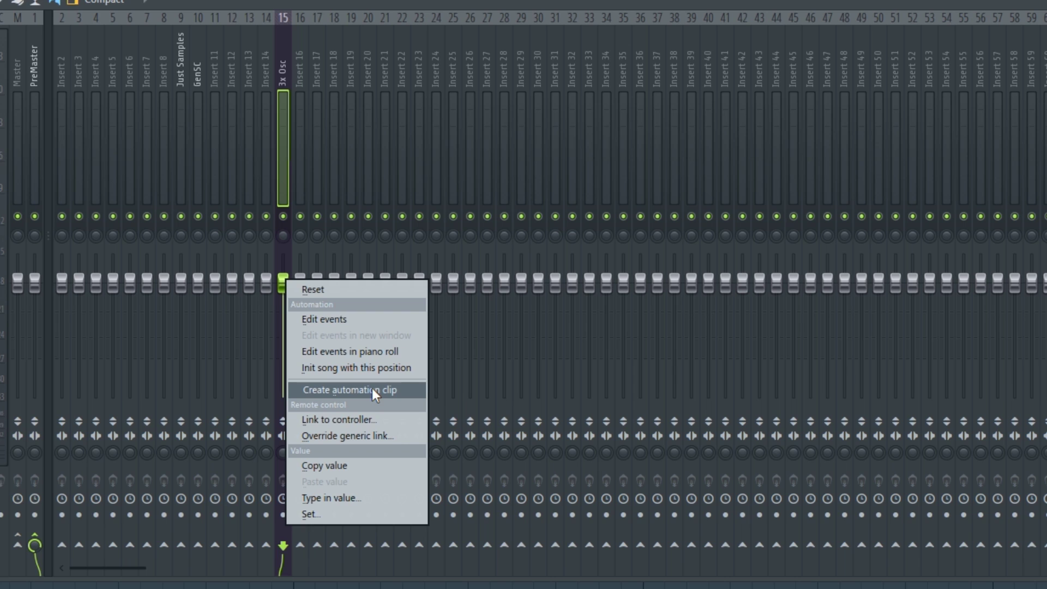
click(373, 390)
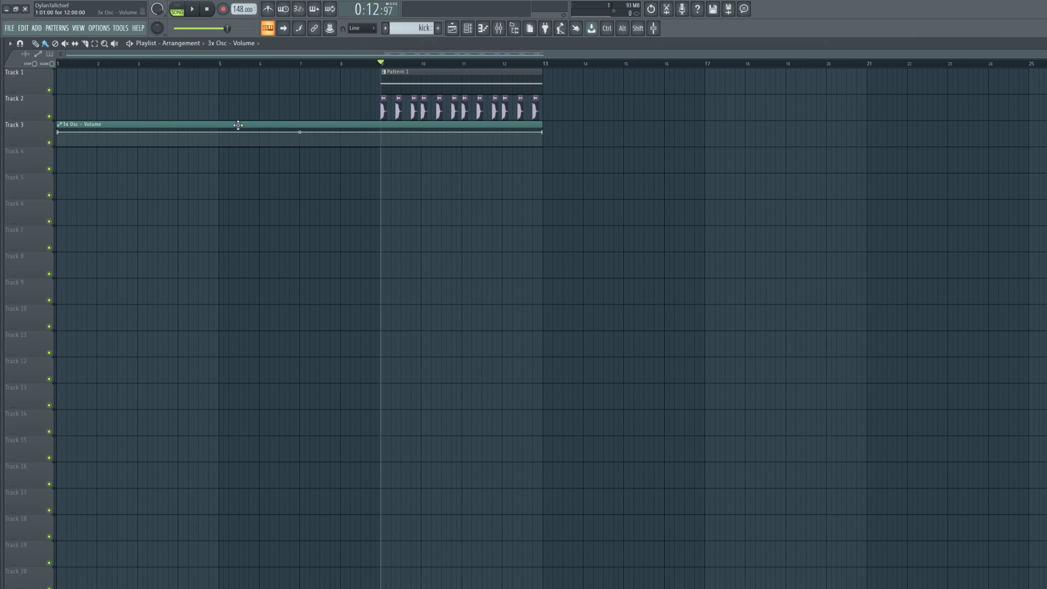
right_click(213, 131)
scroll(381, 139, up, 4)
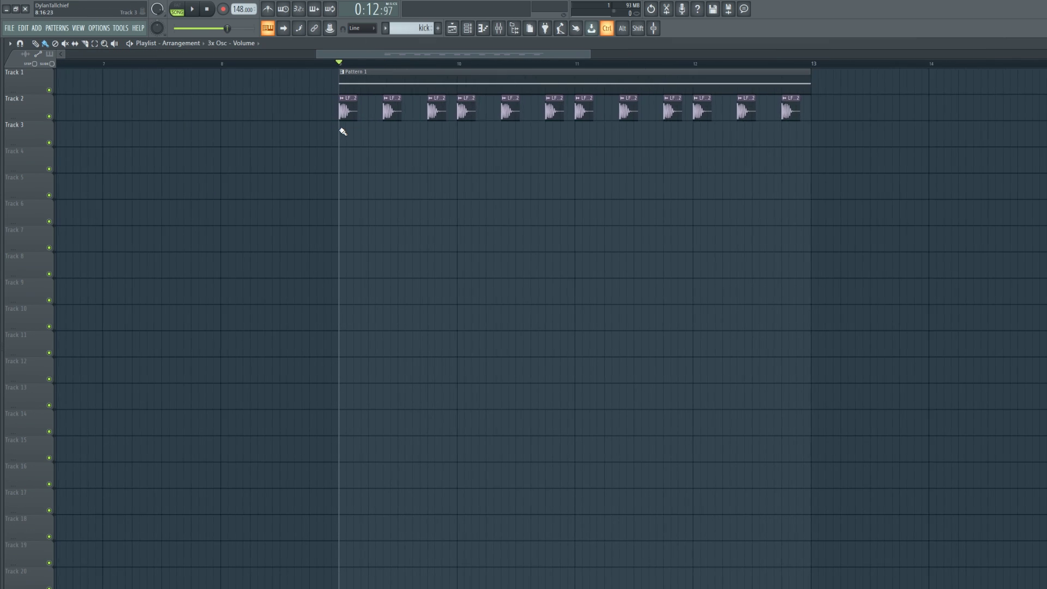
- Create a volume automation clip for the 3x Osc mixer track, spanning one beat from the start of bar 9
drag(388, 66, 339, 70)
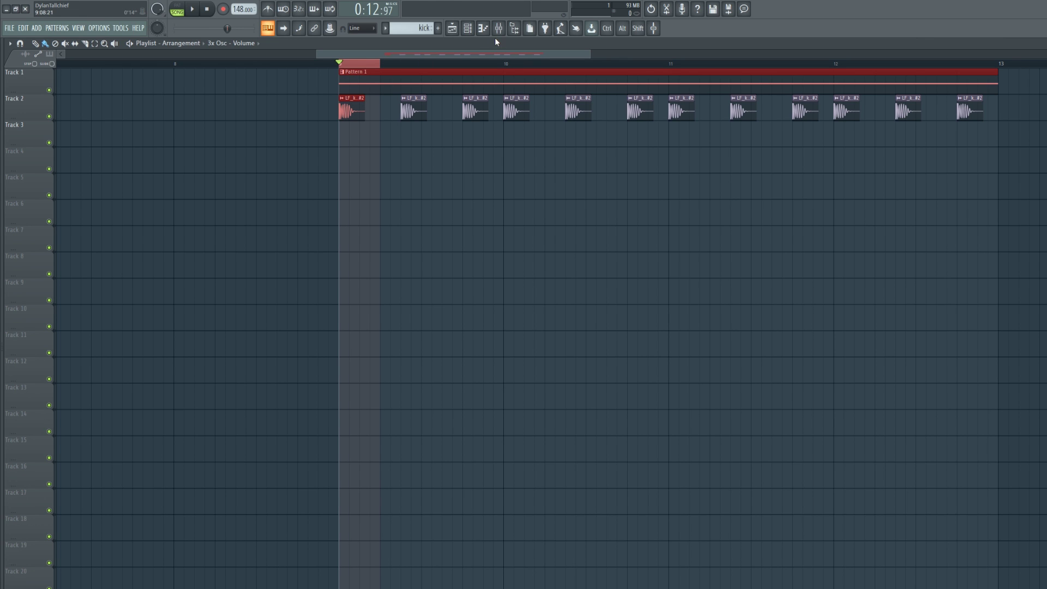
key(F9)
right_click(427, 319)
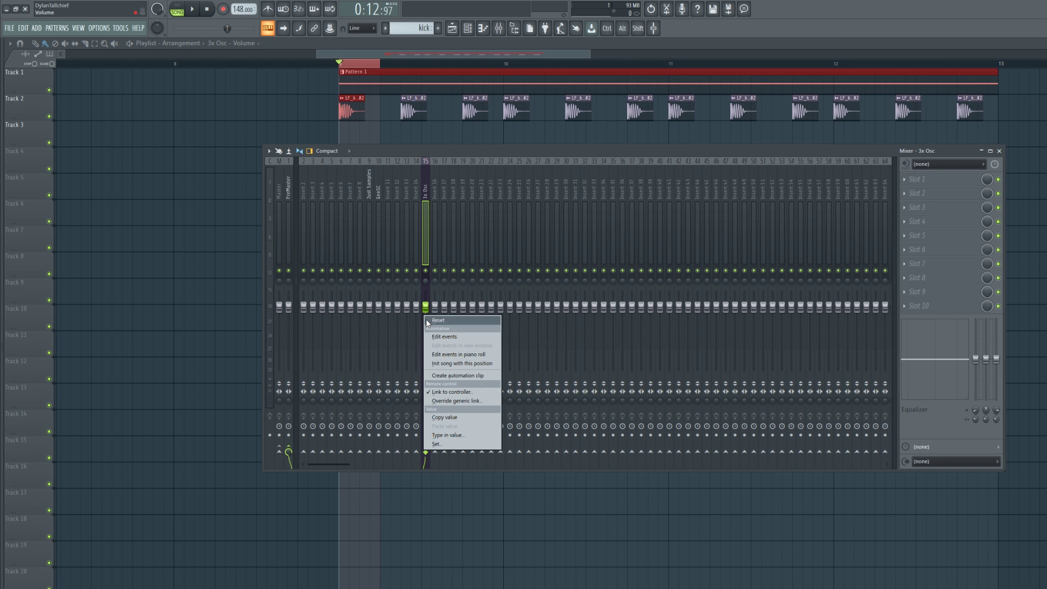
click(452, 378)
click(340, 104)
scroll(365, 131, up, 3)
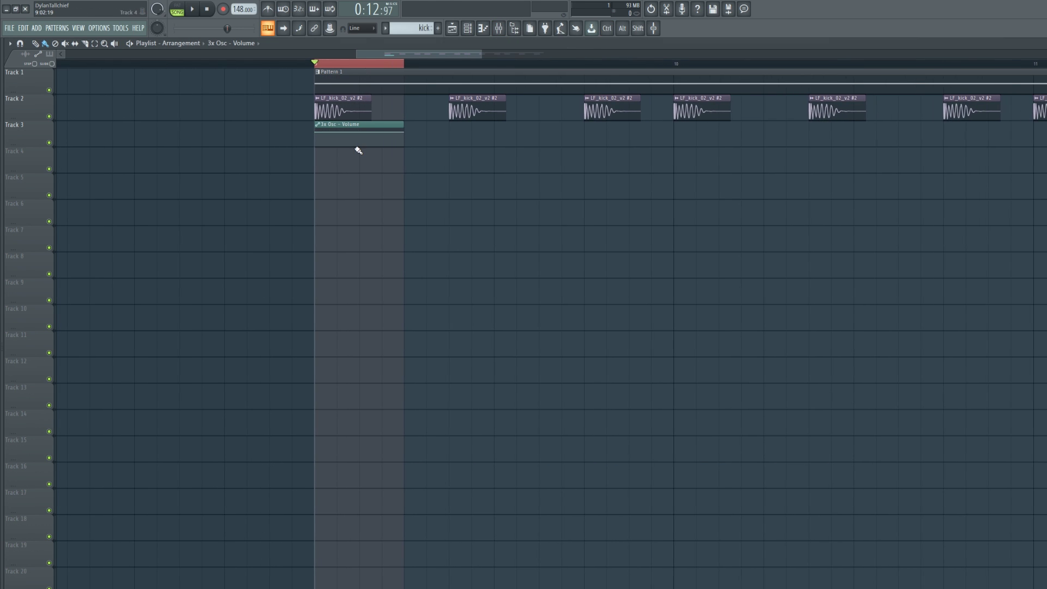
- Shorten the 3x Osc volume clip to half a beat and shape it as a curve rising from zero
drag(359, 134, 362, 140)
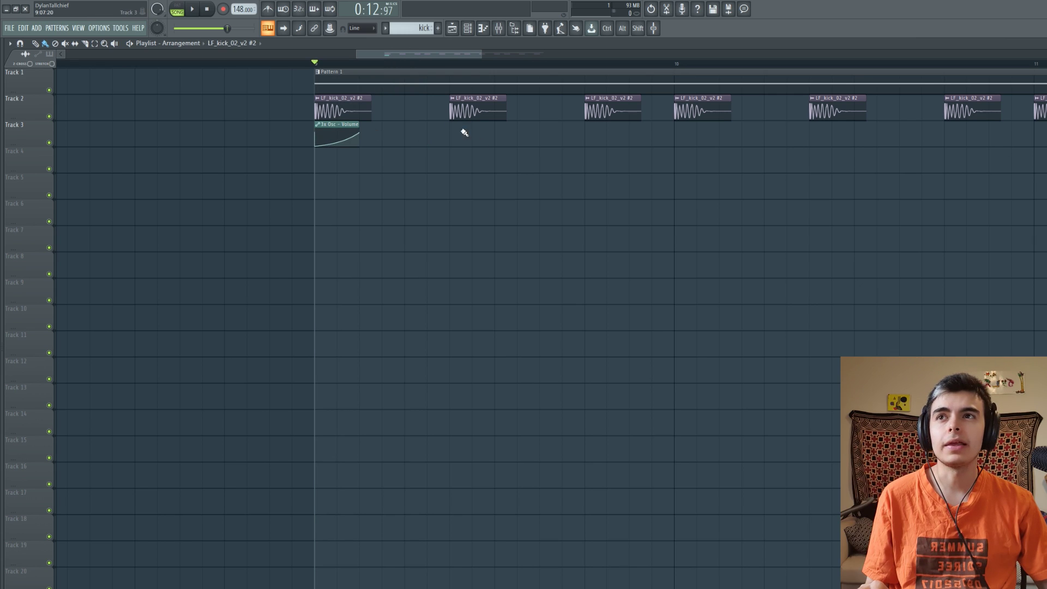
click(452, 135)
right_click(452, 134)
- Place copies of the 3x Osc volume clip on Track 3 under each of the remaining kicks
click(328, 124)
click(458, 131)
click(588, 134)
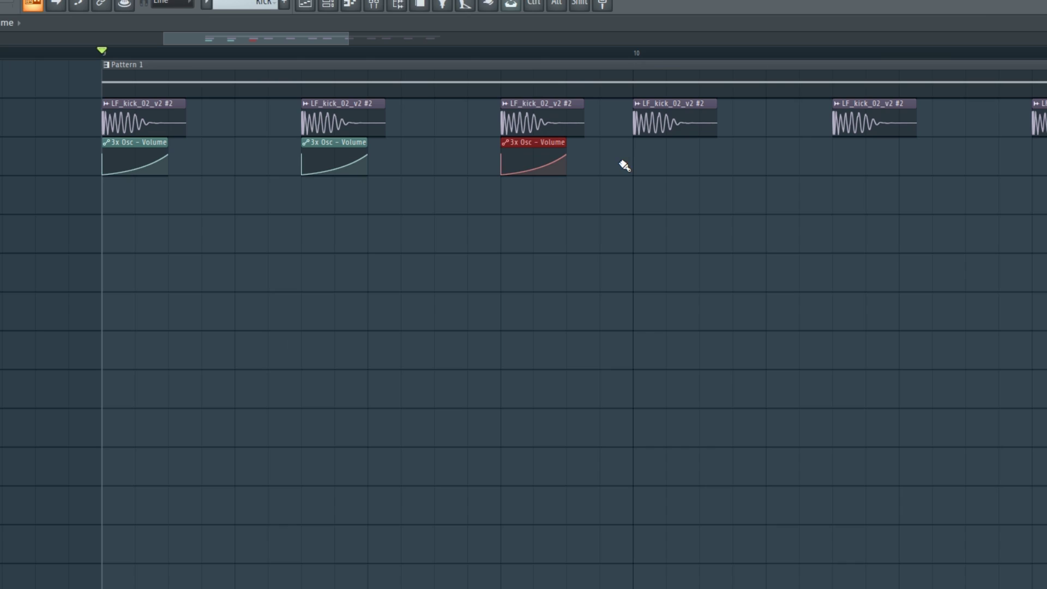
click(674, 136)
click(818, 131)
scroll(873, 145, right, 3)
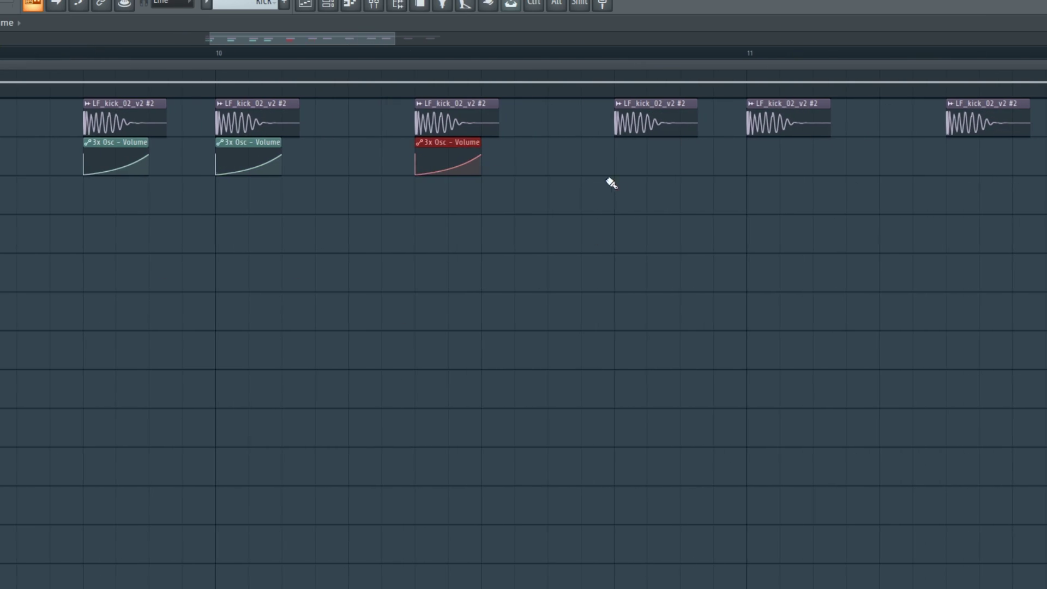
click(618, 158)
click(752, 158)
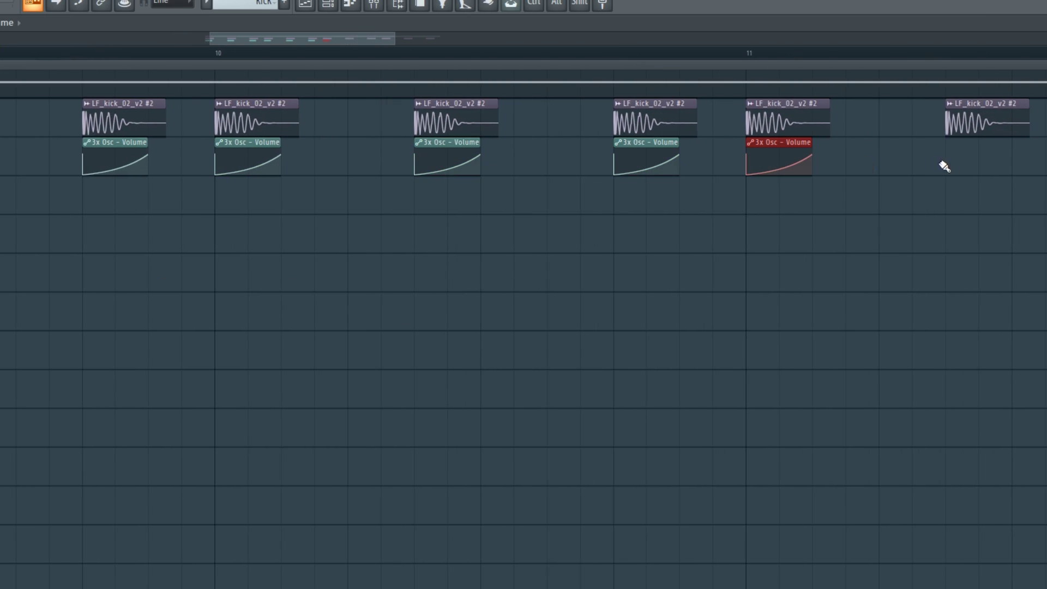
click(946, 163)
scroll(647, 203, right, 3)
click(633, 158)
click(785, 164)
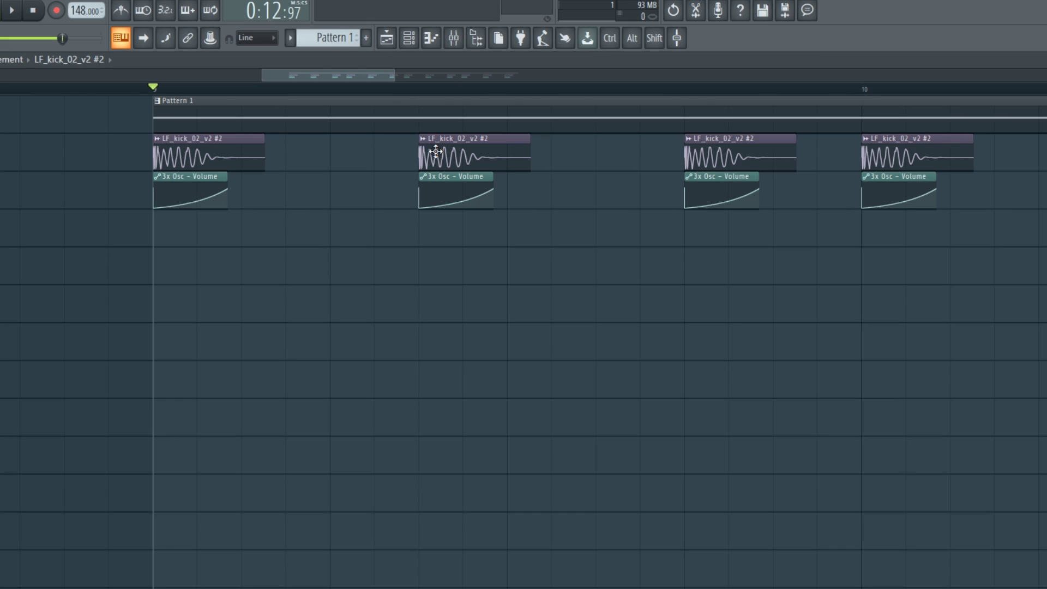
- Move the second kick and its volume clip half a beat later, and return both to their original position
drag(436, 151, 524, 152)
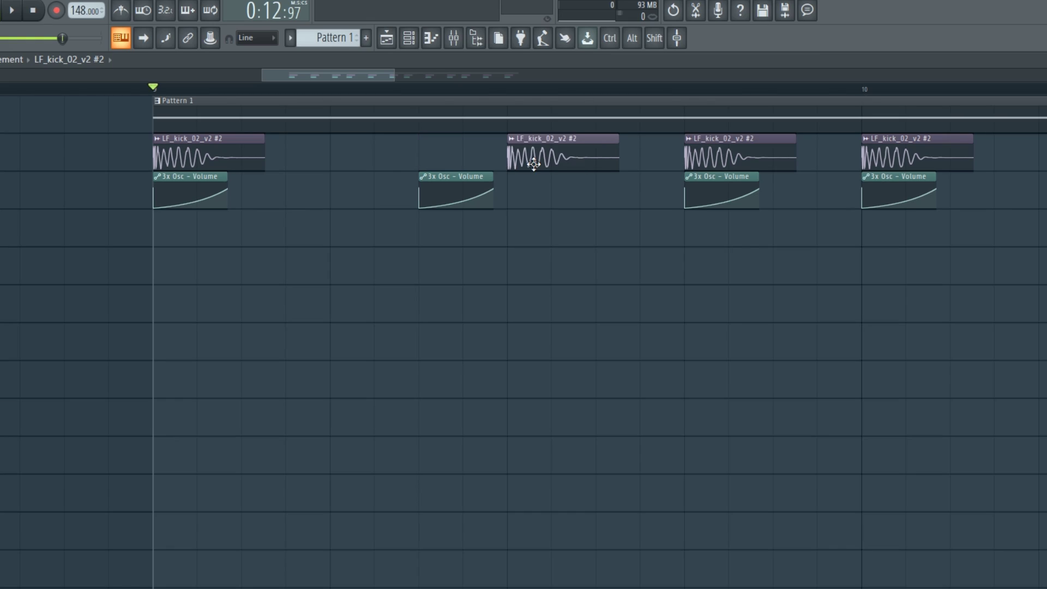
drag(445, 176, 534, 176)
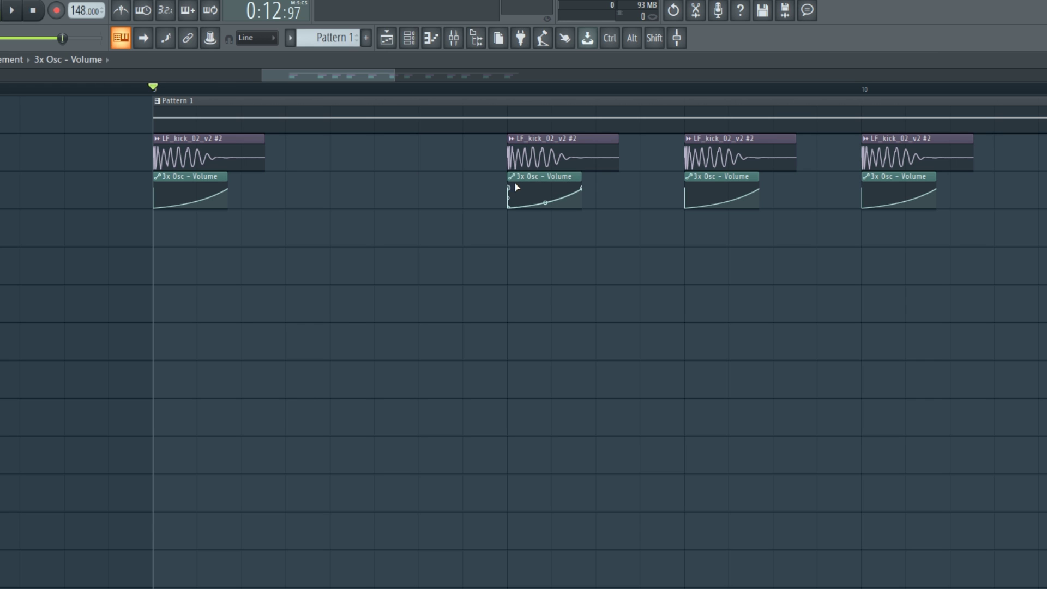
drag(483, 135, 534, 206)
drag(536, 151, 447, 151)
ctrl+click(524, 224)
scroll(551, 242, down, 2)
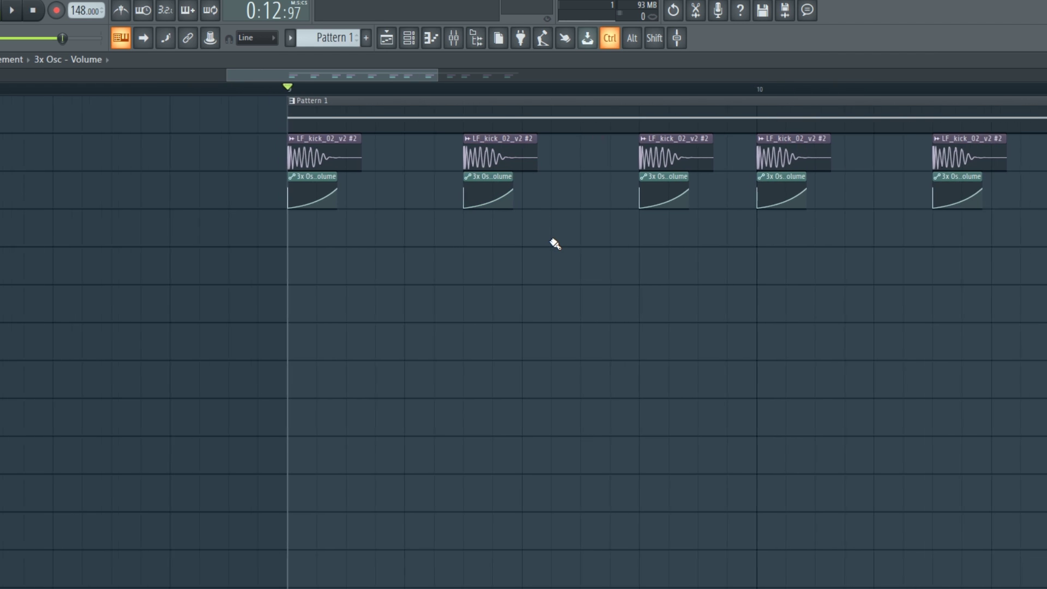
- Examine the kick clips and their matching volume automation clips along the playlist
scroll(241, 236, right, 4)
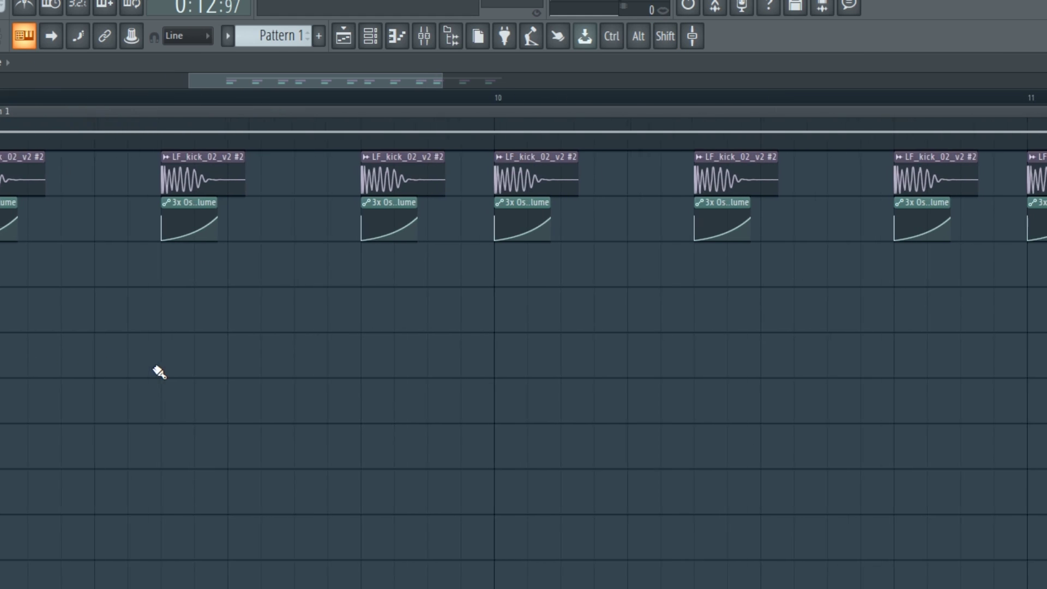
ctrl+drag(477, 284, 544, 169)
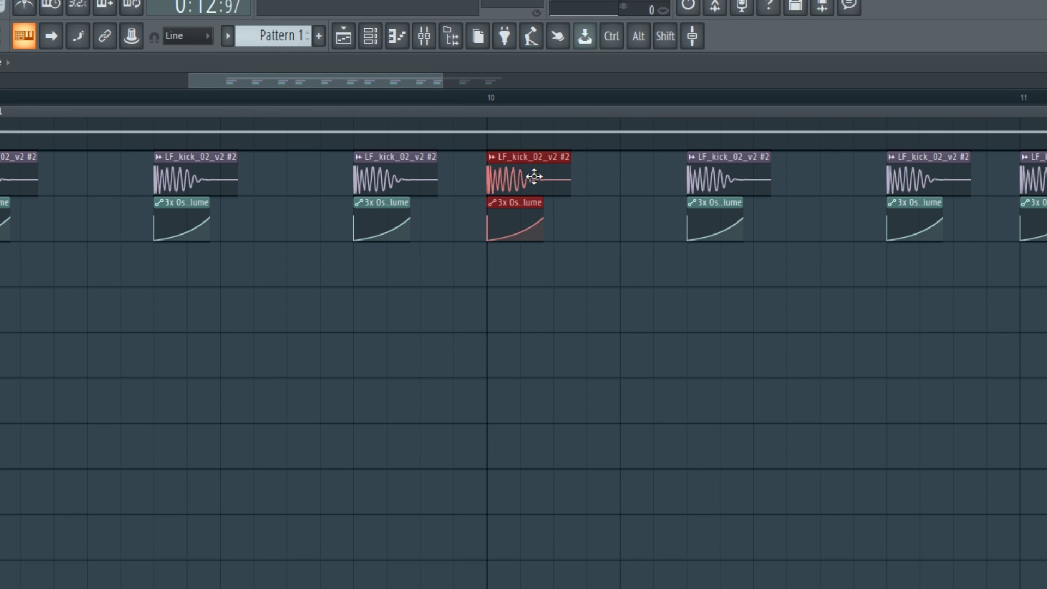
right_click(599, 264)
scroll(600, 264, down, 3)
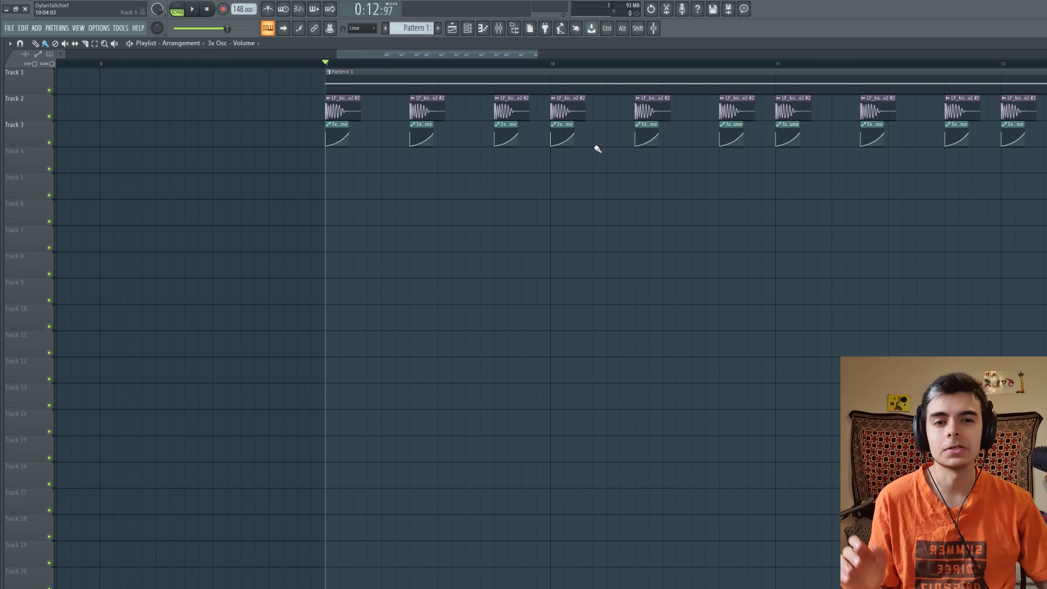
scroll(543, 160, up, 3)
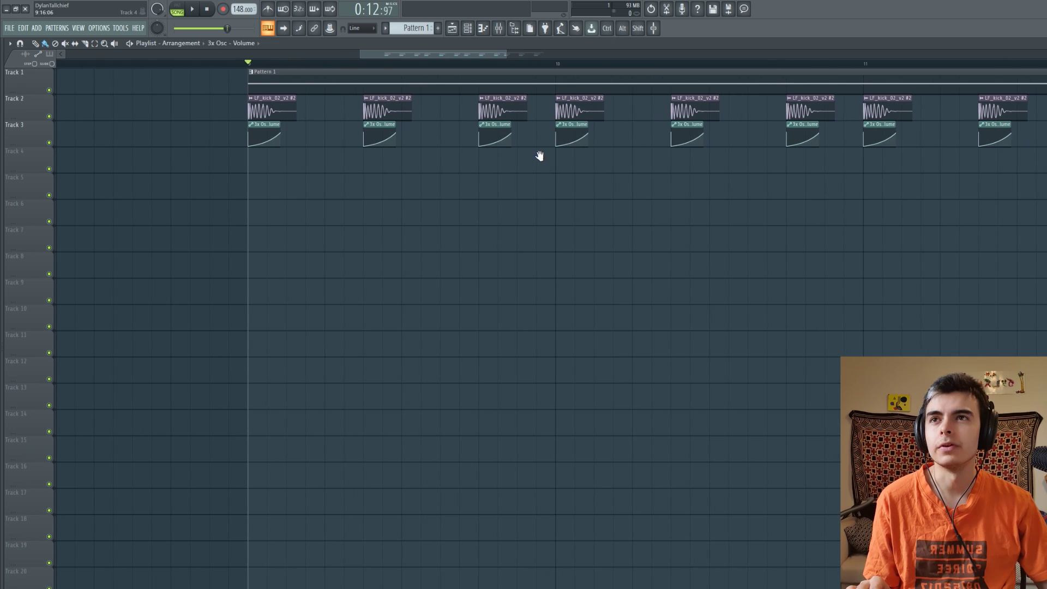
scroll(344, 84, down, 7)
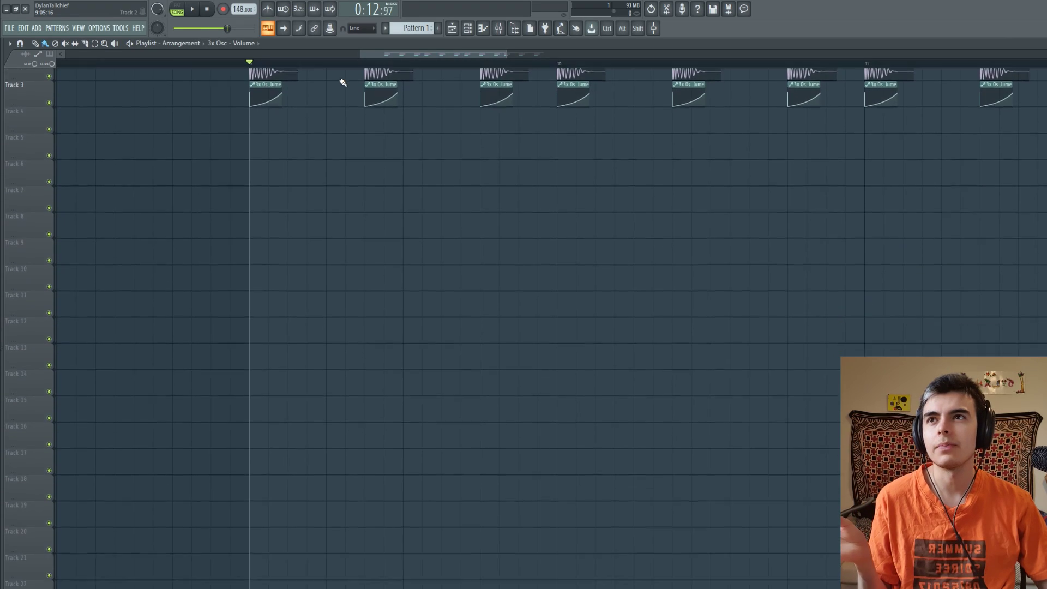
scroll(423, 452, up, 7)
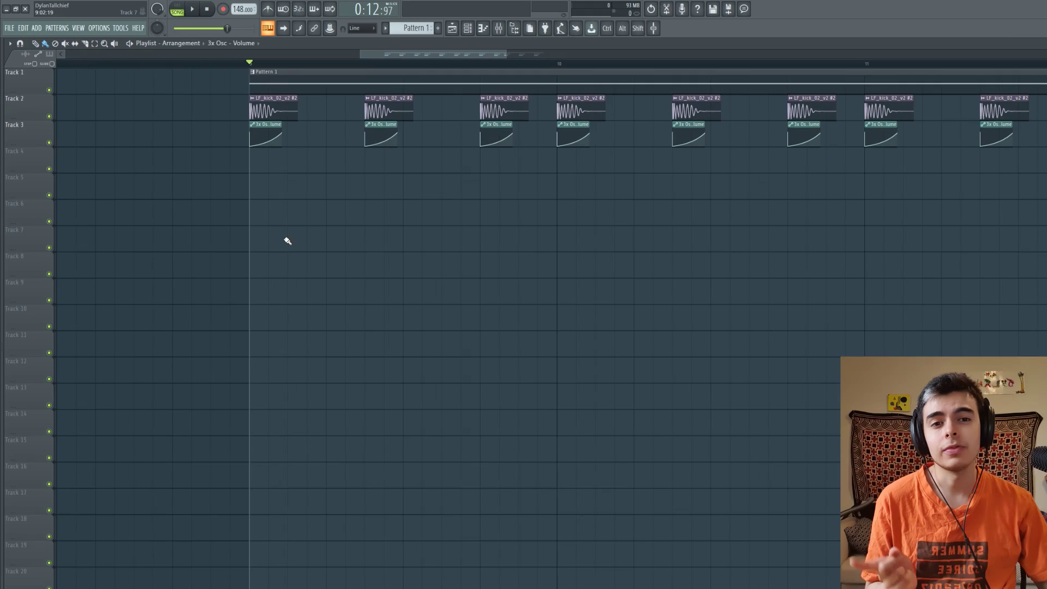
scroll(285, 239, up, 3)
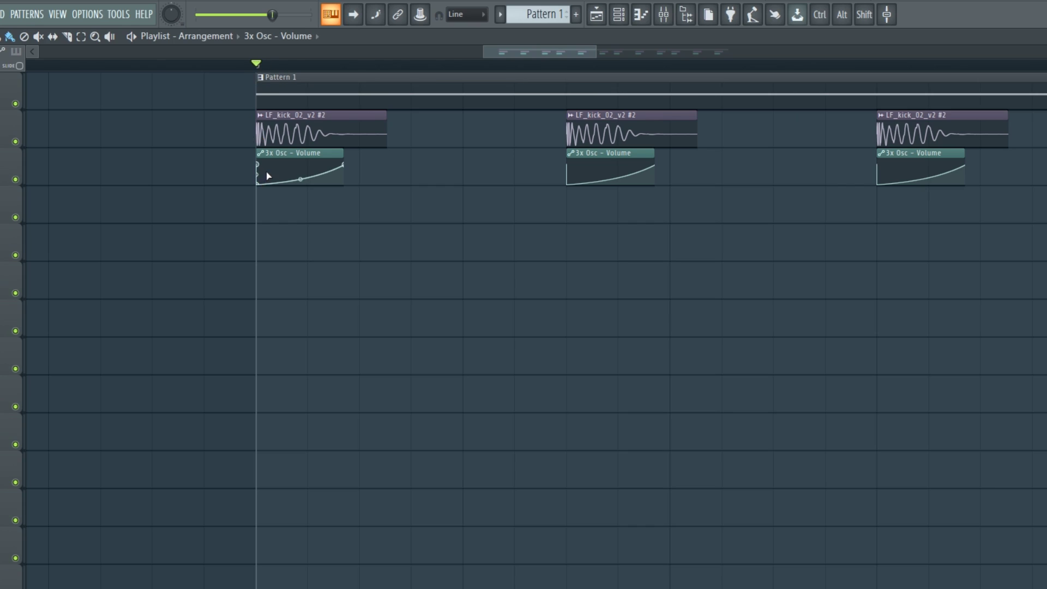
scroll(255, 187, down, 2)
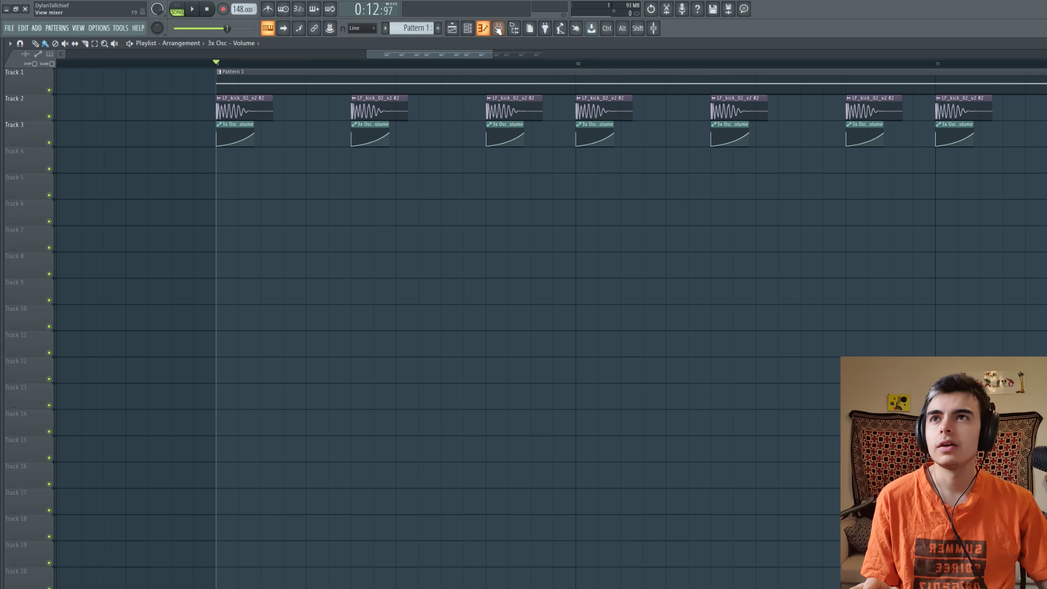
- Check the 3x Osc fader in the mixer, and open Pattern 1 in the piano roll for playback in pattern mode
click(663, 15)
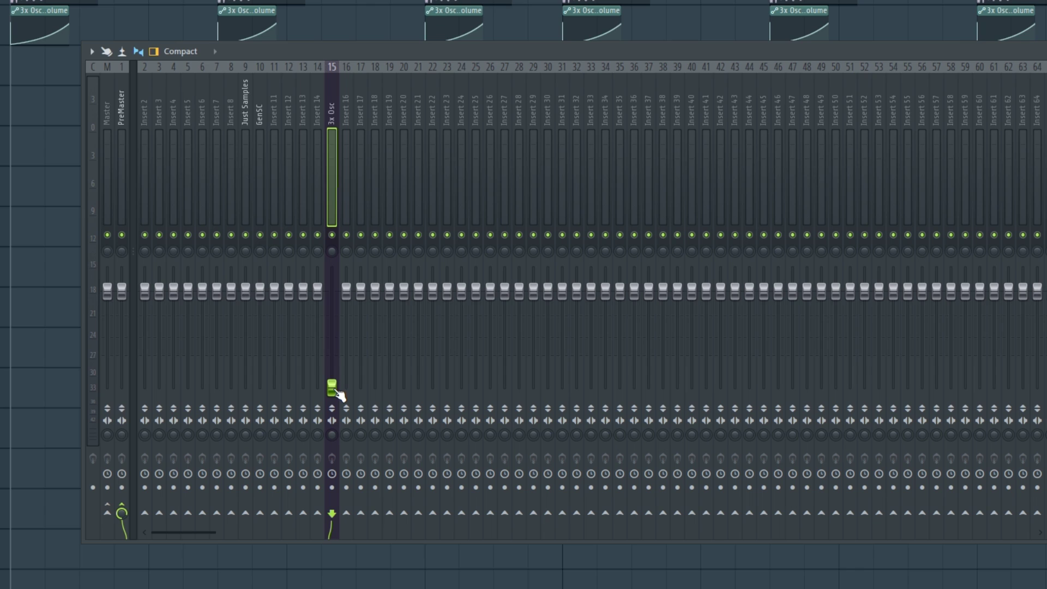
scroll(12, 27, up, 3)
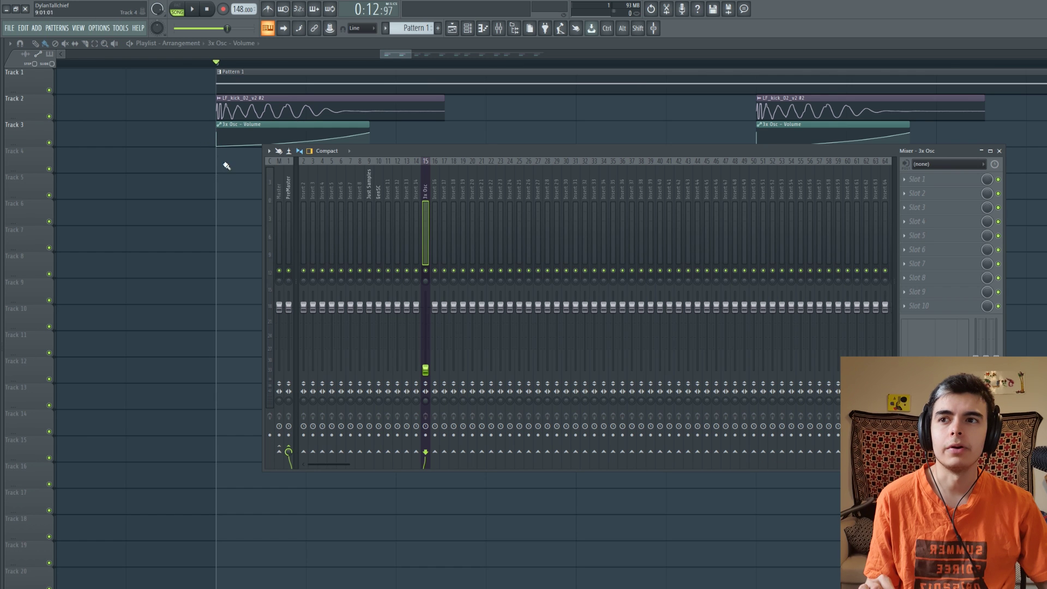
double_click(236, 87)
click(178, 9)
scroll(304, 166, down, 1)
key(space)
key(space)
key(space)
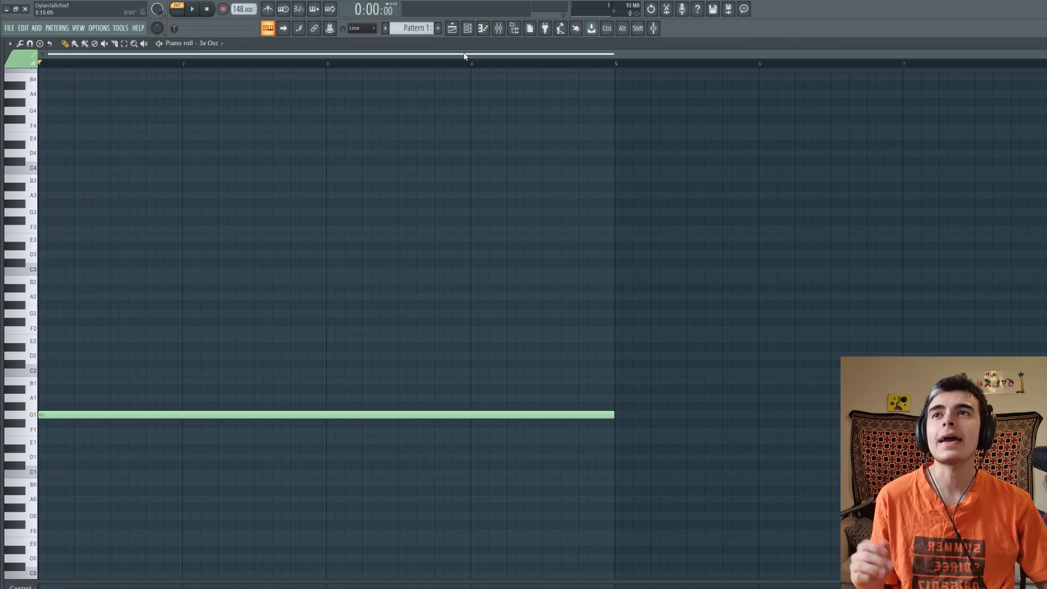
- Reset the 3x Osc mixer fader to its default level and play the pattern
click(483, 28)
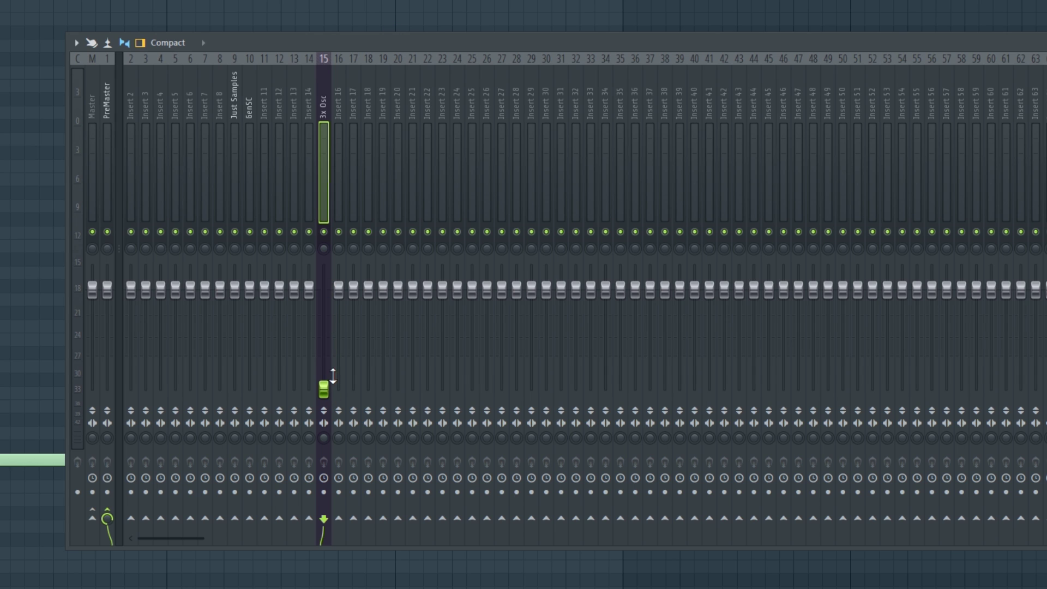
alt+click(326, 394)
key(space)
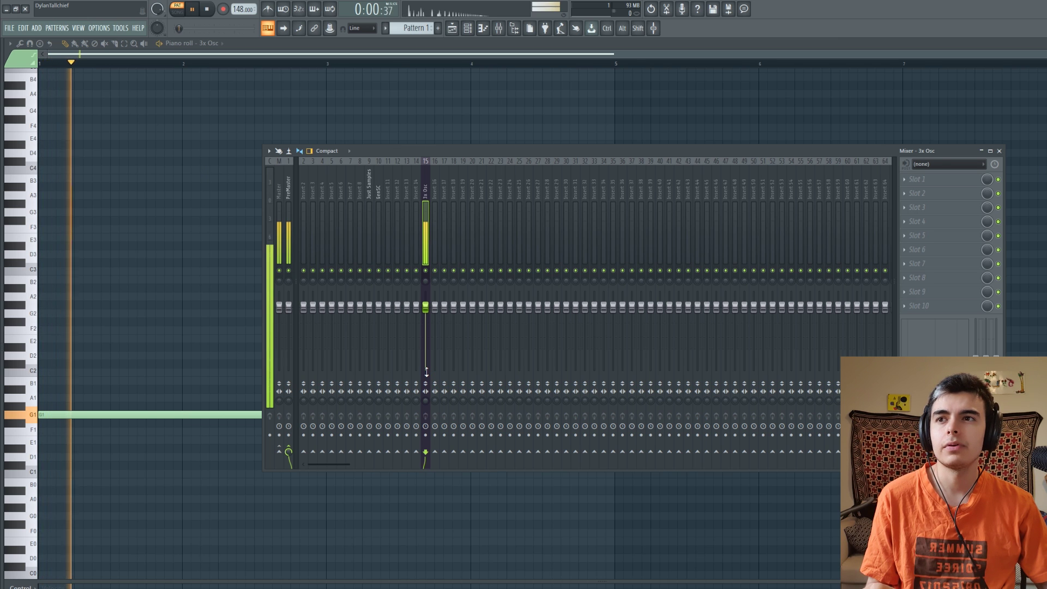
key(space)
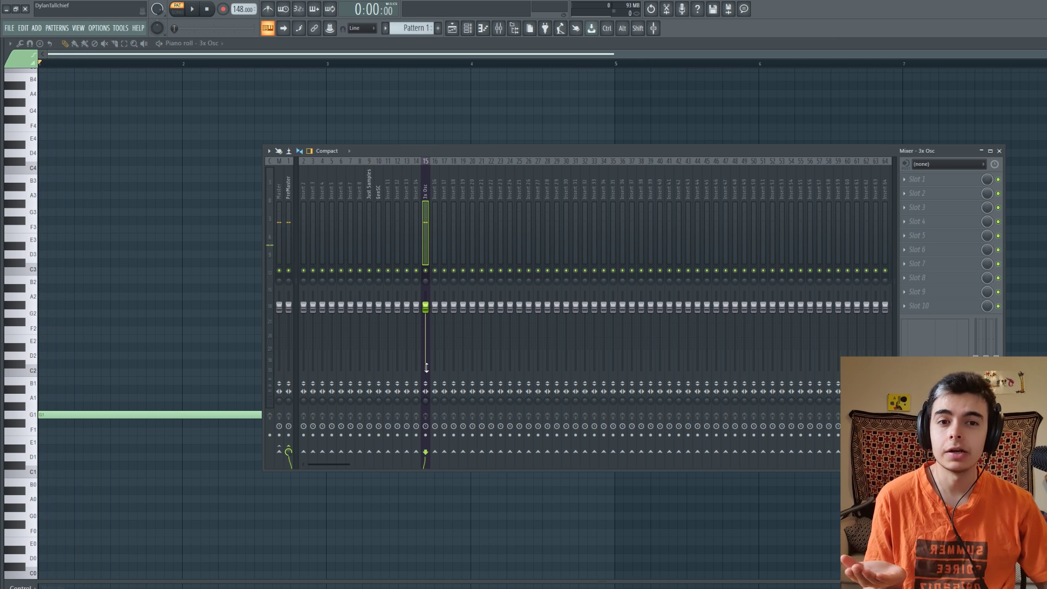
- Return to the playlist and play the arrangement several times while manually moving the 3x Osc mixer fader
key(F9)
click(452, 28)
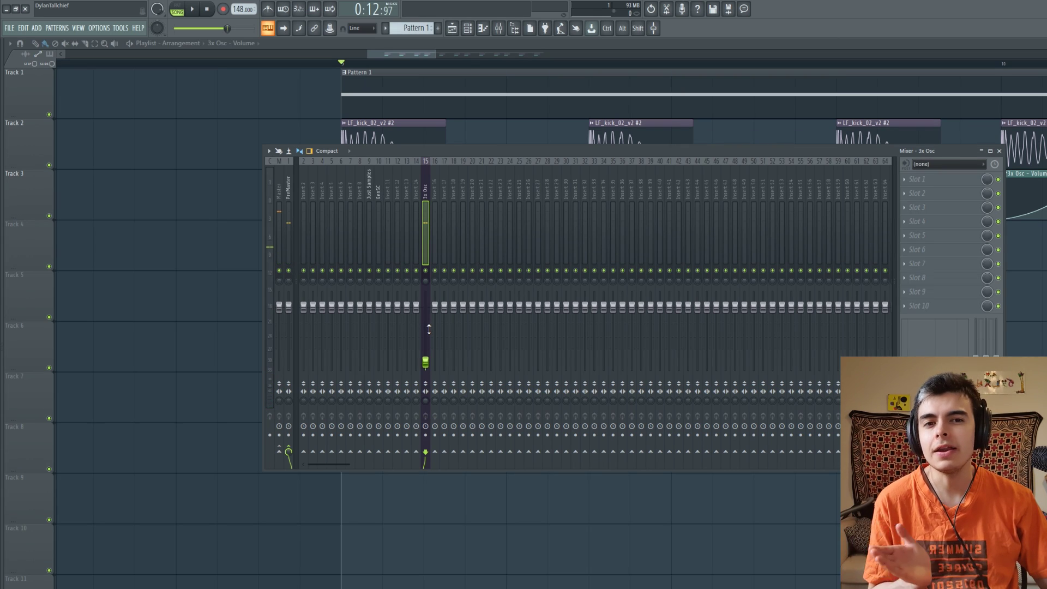
key(space)
key(space)
drag(426, 308, 427, 343)
key(space)
key(space)
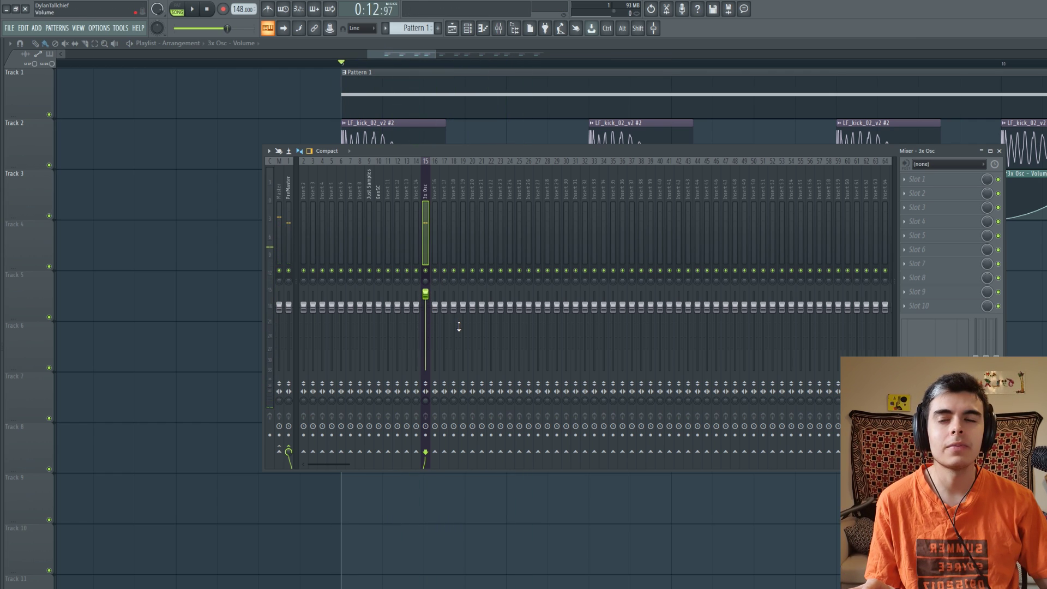
key(space)
key(space)
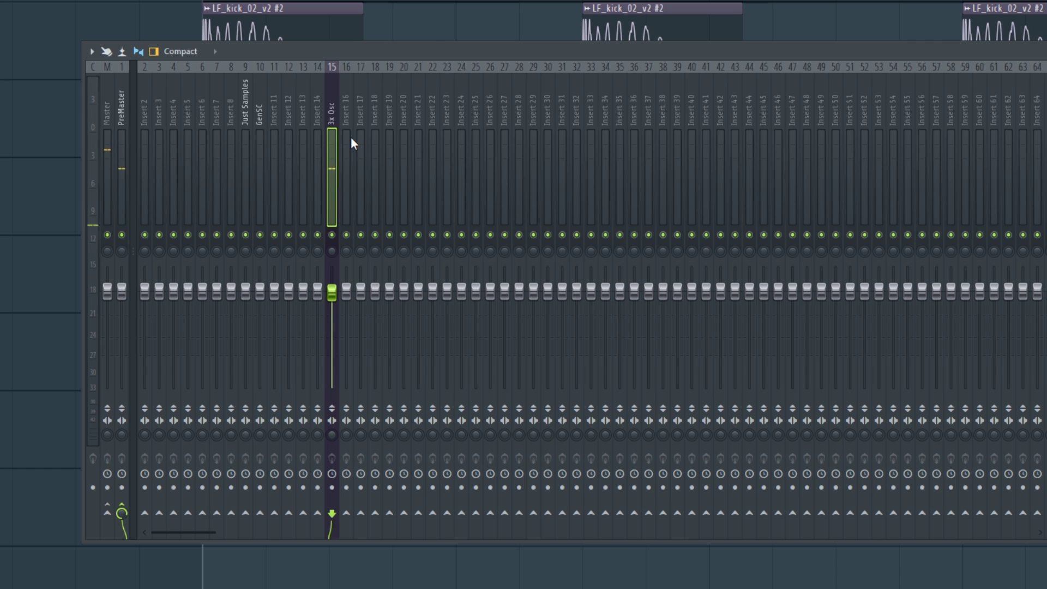
- Lower the mixer faders of 3x Osc and inserts 16 to 31 to uneven levels, and play the arrangement
drag(438, 207, 576, 212)
drag(461, 291, 462, 319)
click(447, 339)
drag(418, 339, 404, 322)
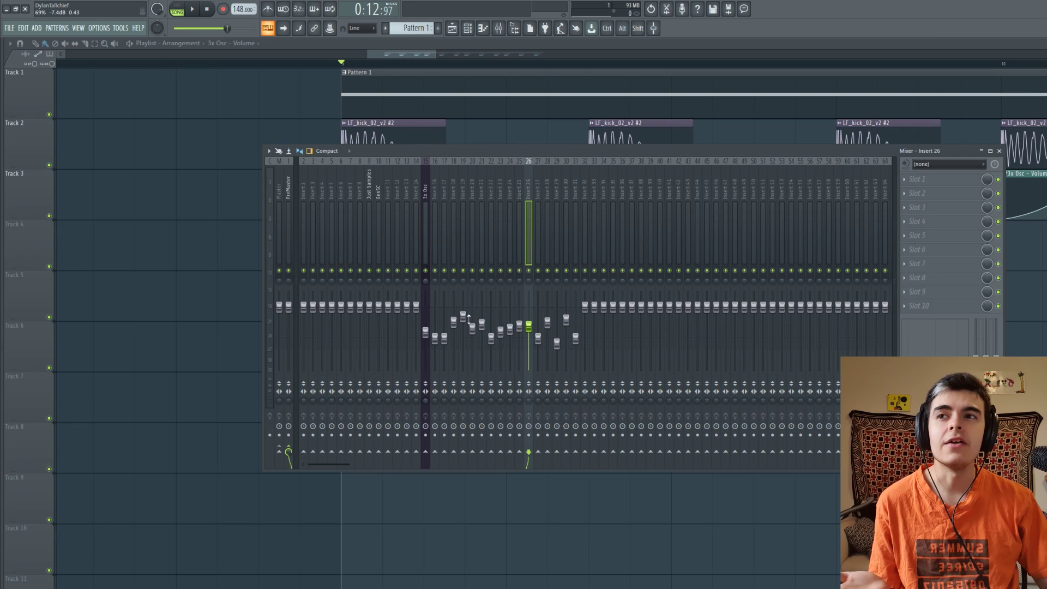
drag(426, 335, 409, 285)
key(space)
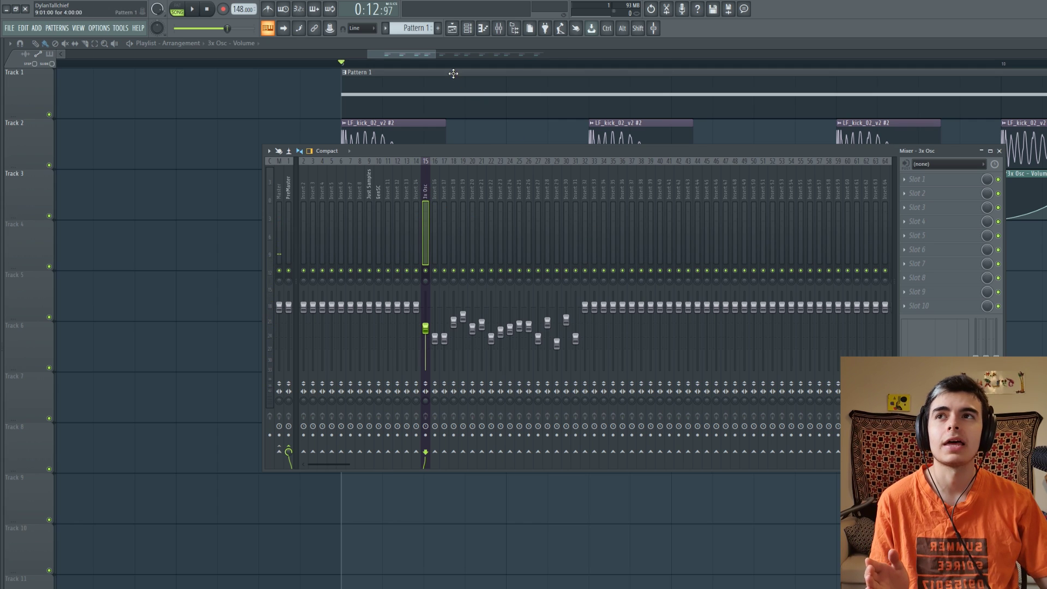
- Open the 3x Osc instrument from the channel rack, inspect its channel volume control, and return to the mixer
click(469, 32)
click(627, 165)
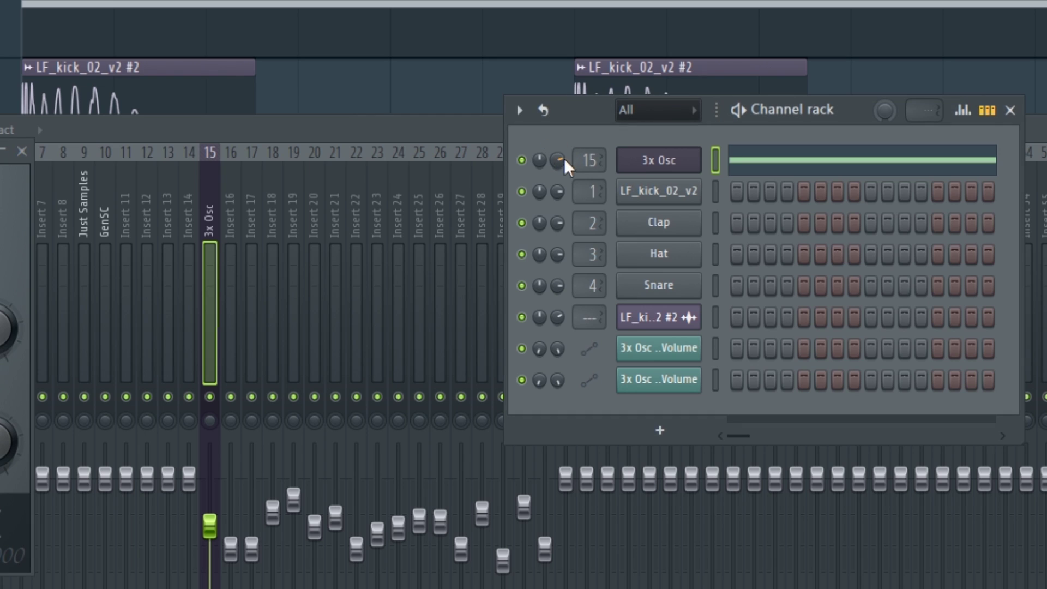
click(738, 148)
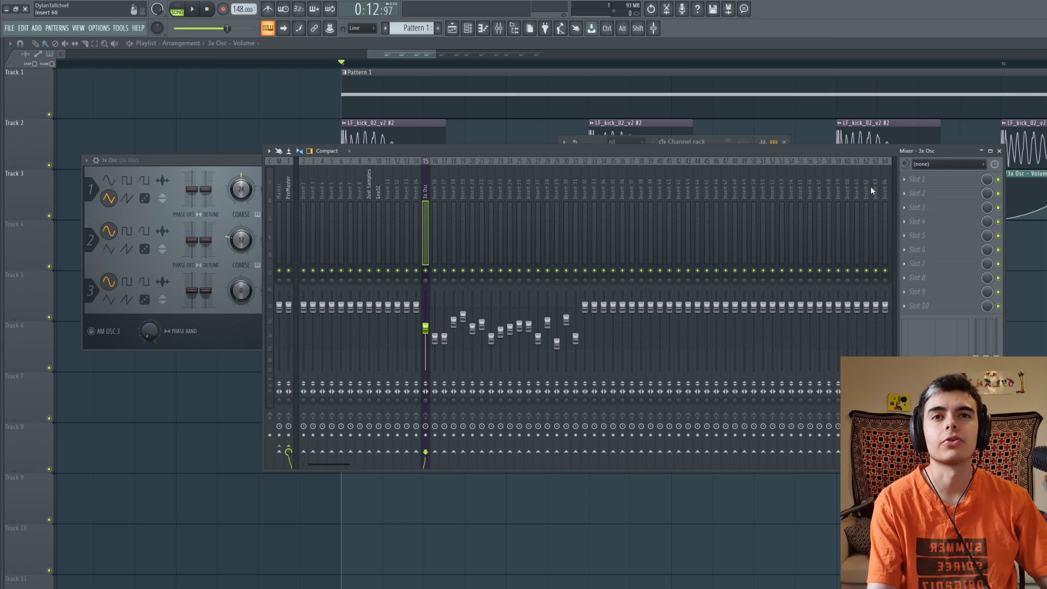
- Load Fruity Balance into slot 7 of the 3x Osc mixer track, and lower the insert 35 fader
click(942, 263)
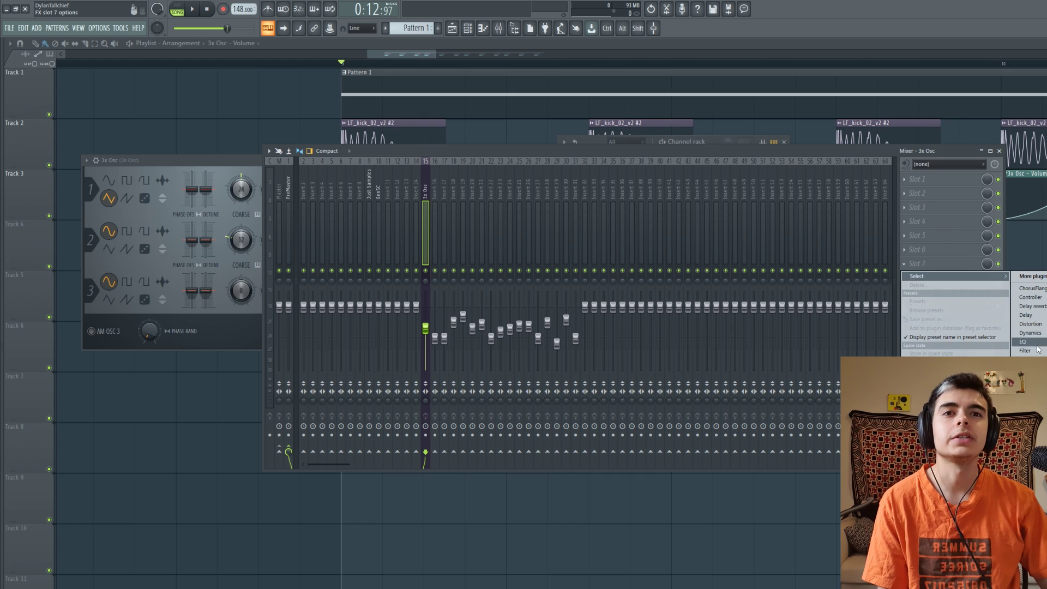
click(971, 360)
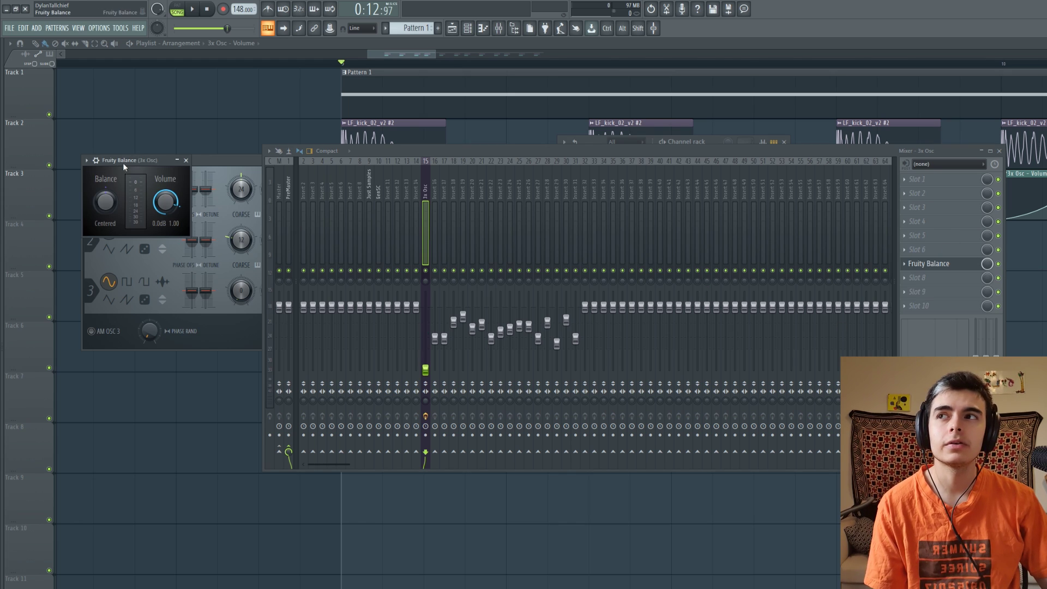
drag(128, 162, 577, 127)
click(929, 263)
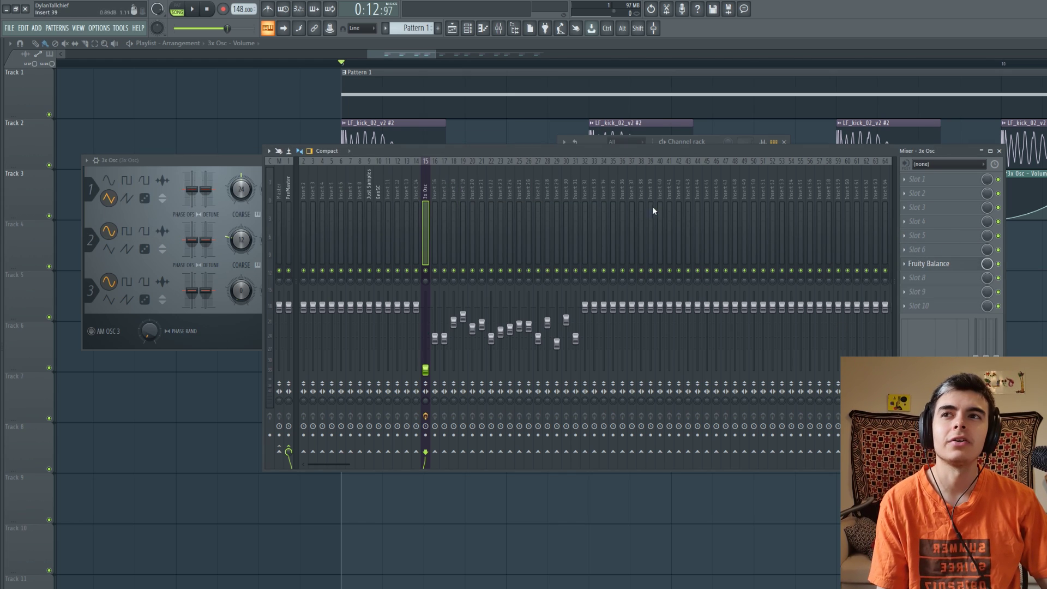
drag(613, 307, 613, 340)
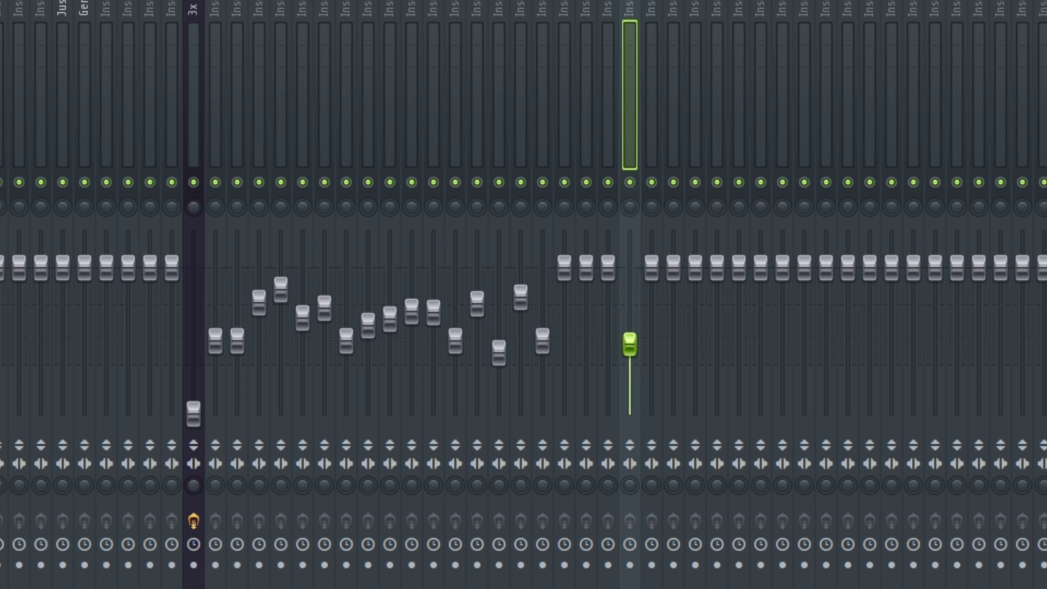
click(189, 3)
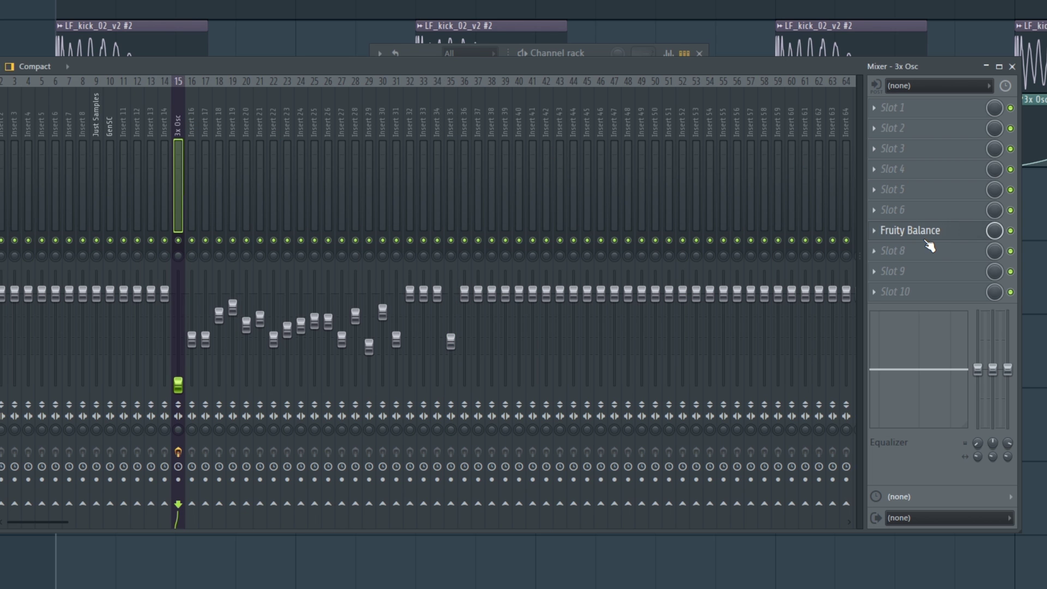
- Open Fruity Balance on the 3x Osc track, place its window above the mixer, and compare its Volume knob with the mixer faders
click(927, 240)
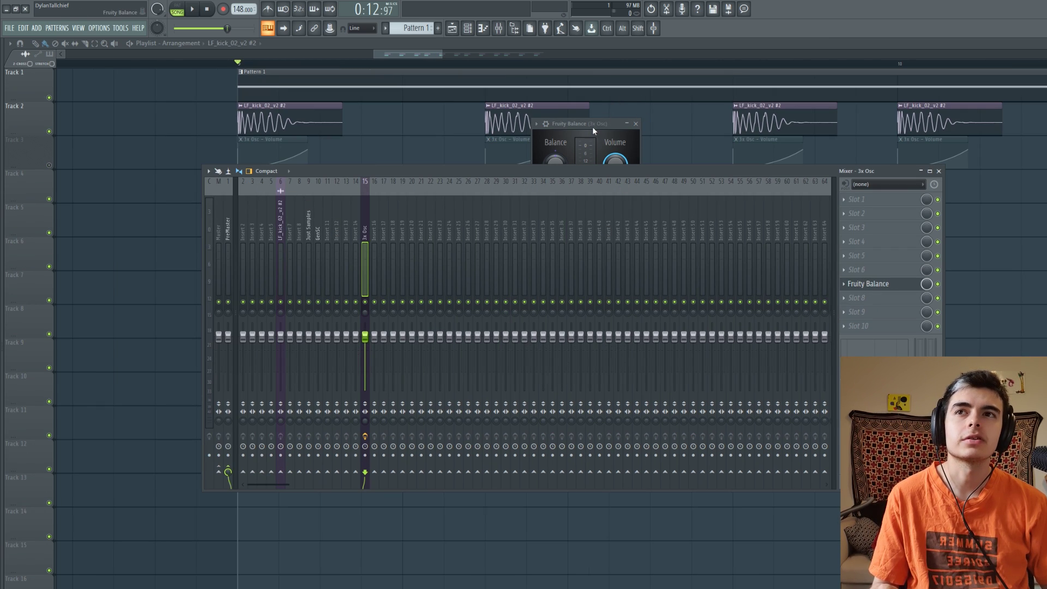
drag(587, 123, 670, 152)
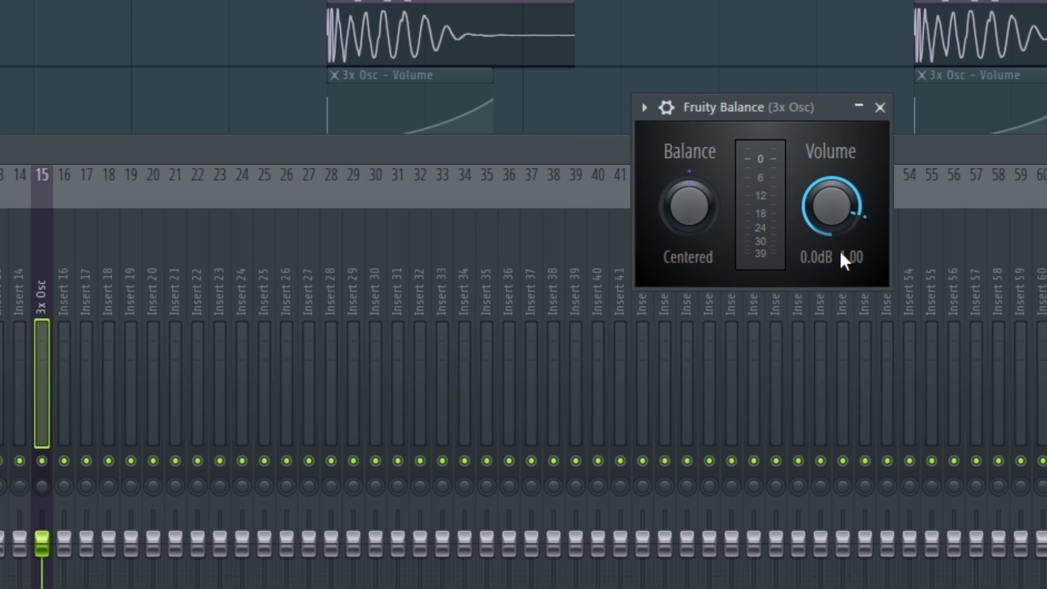
mouse_move(832, 217)
mouse_down()
mouse_move(833, 245)
mouse_move(830, 210)
mouse_up()
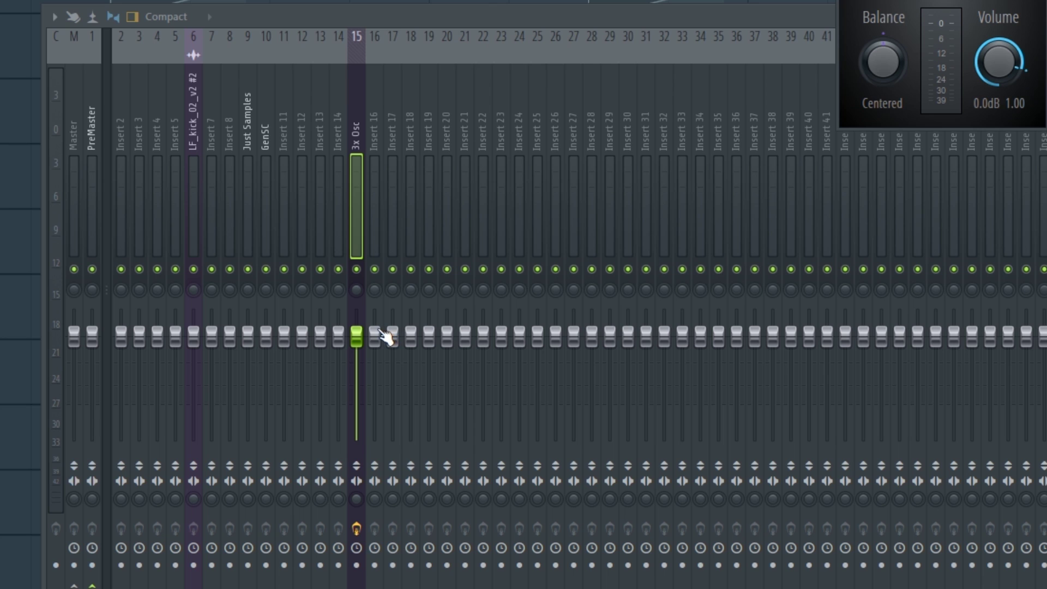
drag(384, 334, 385, 437)
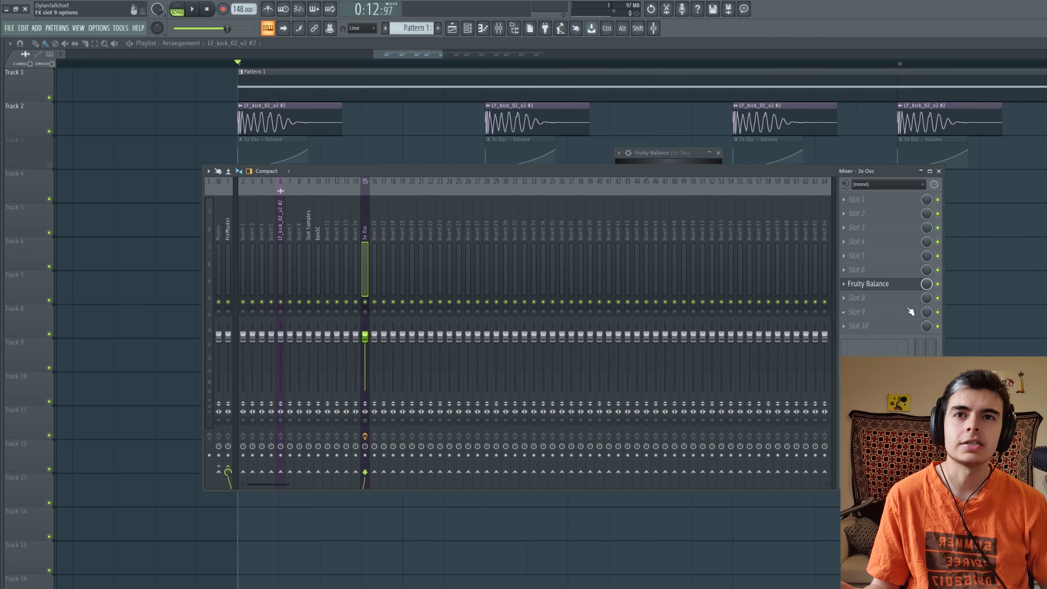
click(895, 286)
mouse_move(757, 87)
mouse_down()
mouse_move(758, 109)
mouse_move(753, 89)
mouse_up()
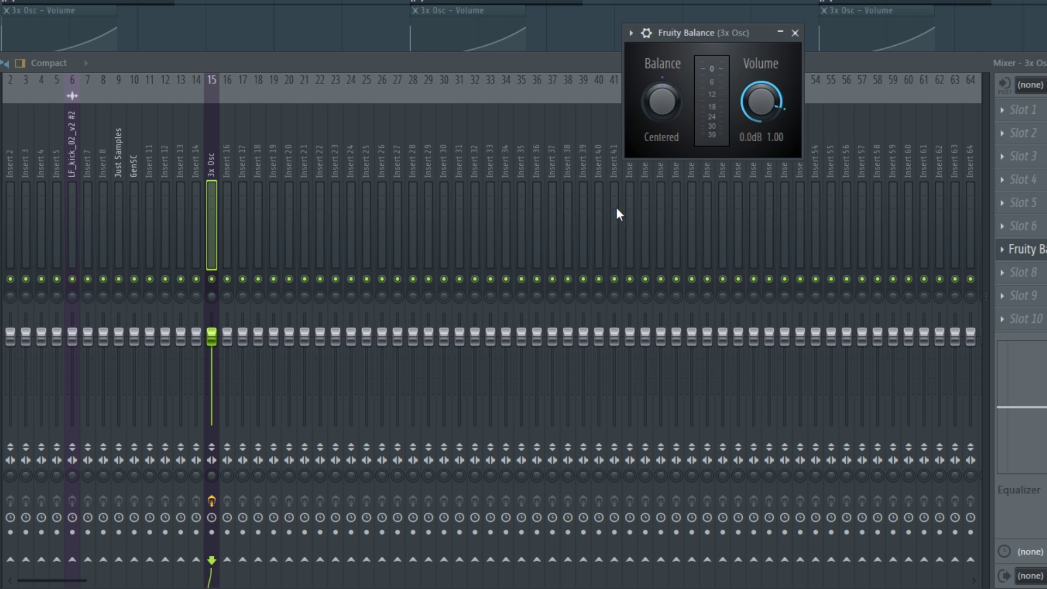
mouse_move(246, 337)
mouse_down()
mouse_move(245, 364)
mouse_move(248, 314)
mouse_move(250, 344)
mouse_up()
drag(365, 337, 365, 355)
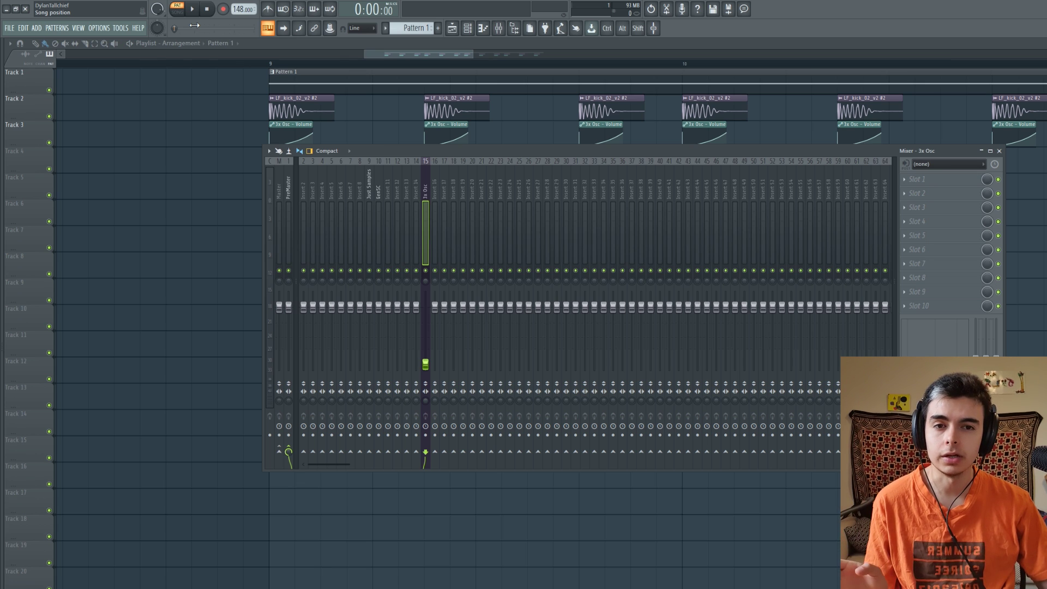
- Hide the mixer and switch playback to song mode to view the kick and 3x Osc volume clips in the playlist
key(F9)
key(l)
scroll(274, 71, up, 4)
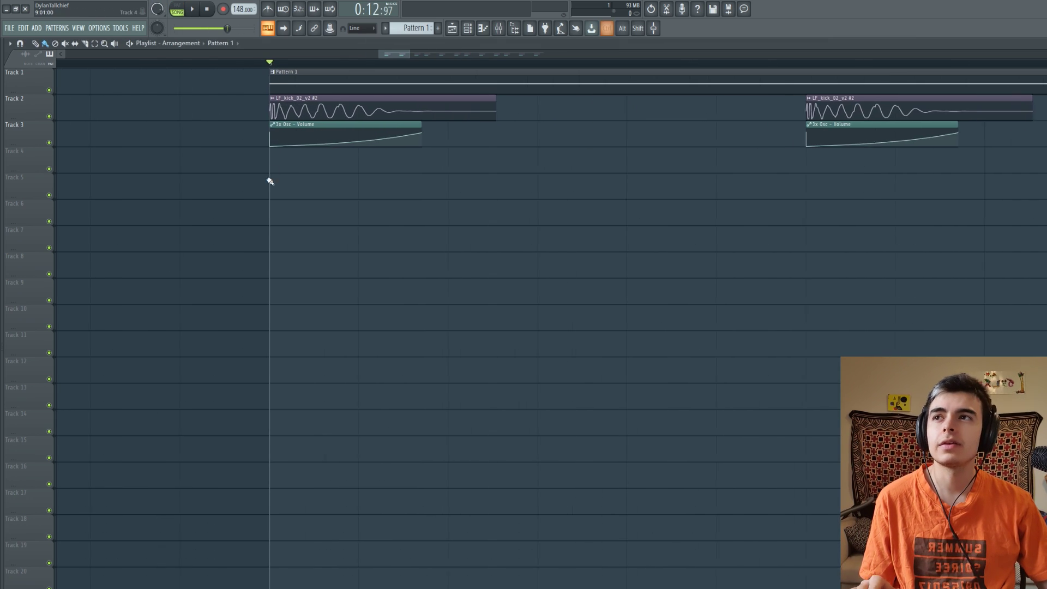
scroll(269, 187, up, 3)
scroll(289, 185, up, 2)
scroll(271, 247, up, 1)
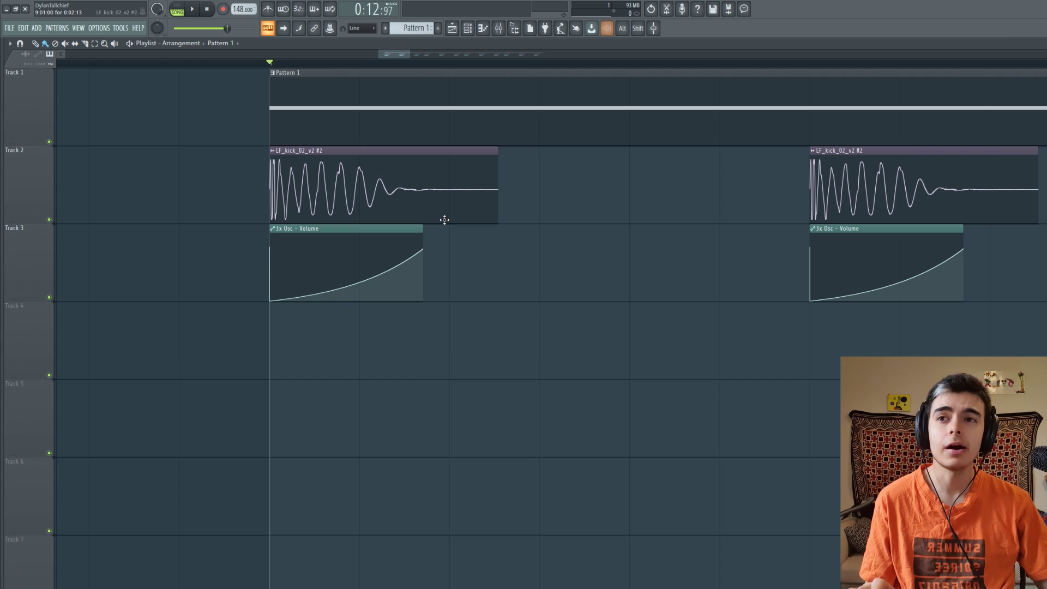
- Adjust the low point at the start of the first 3x Osc volume automation clip on Track 3
ctrl+scroll(444, 217, down, 5)
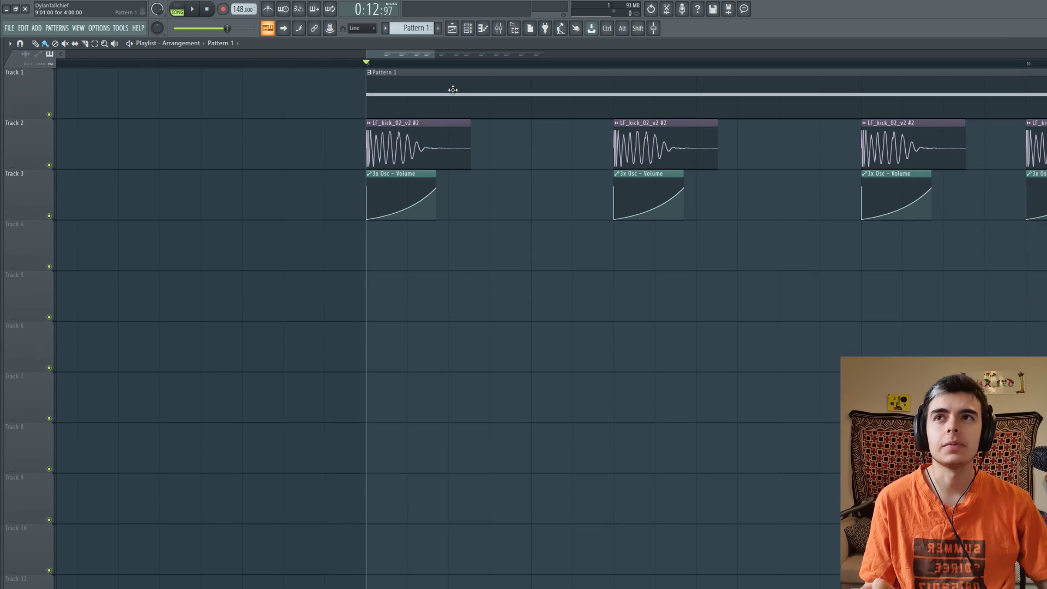
ctrl+scroll(451, 86, up, 4)
key(alt+shift)
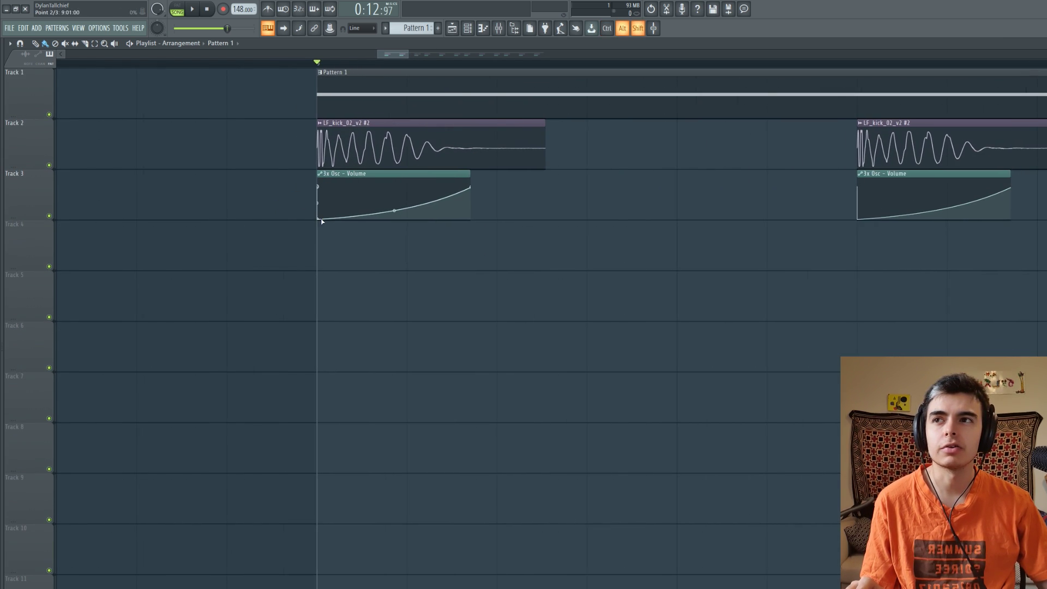
drag(318, 219, 321, 222)
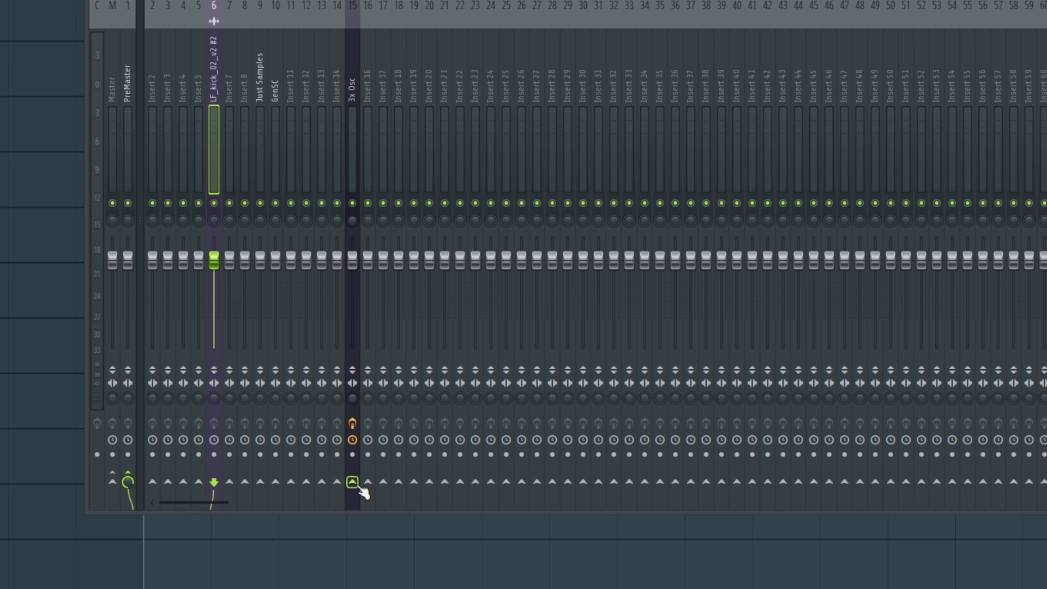
- Route the LF_kick_02_v2 #2 mixer track to the 3x Osc track, and remove that send again
click(352, 482)
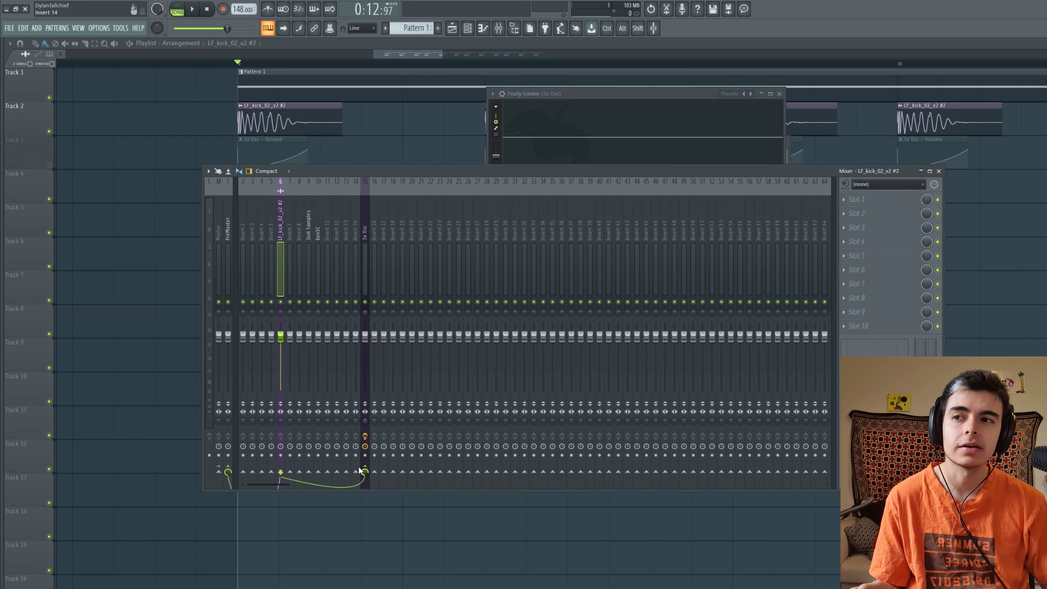
click(352, 472)
click(280, 451)
click(281, 450)
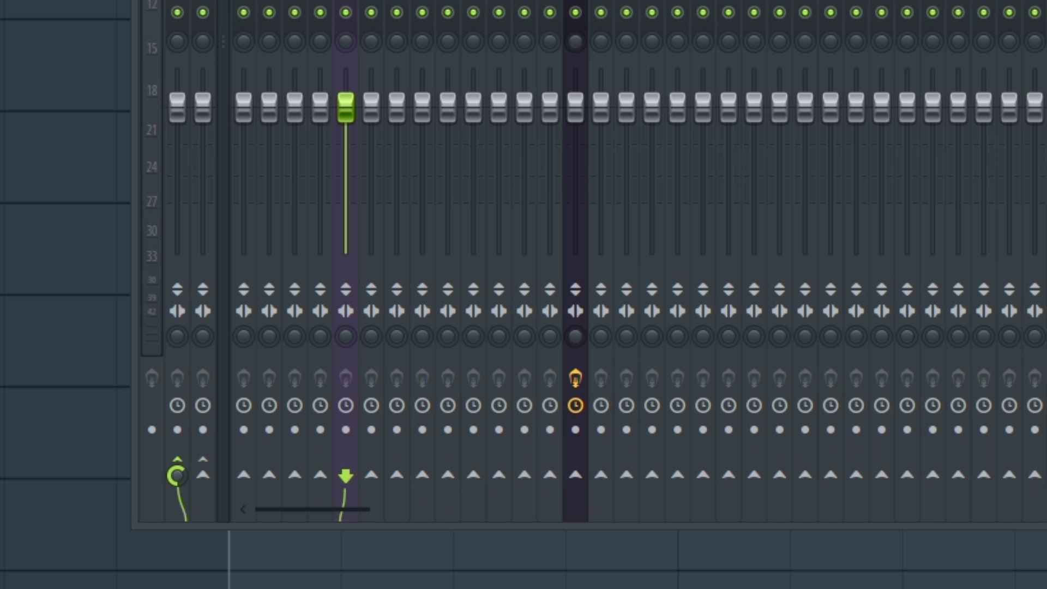
- Turn down the kick track's send level to the Master and reset it to its default
drag(177, 475, 177, 483)
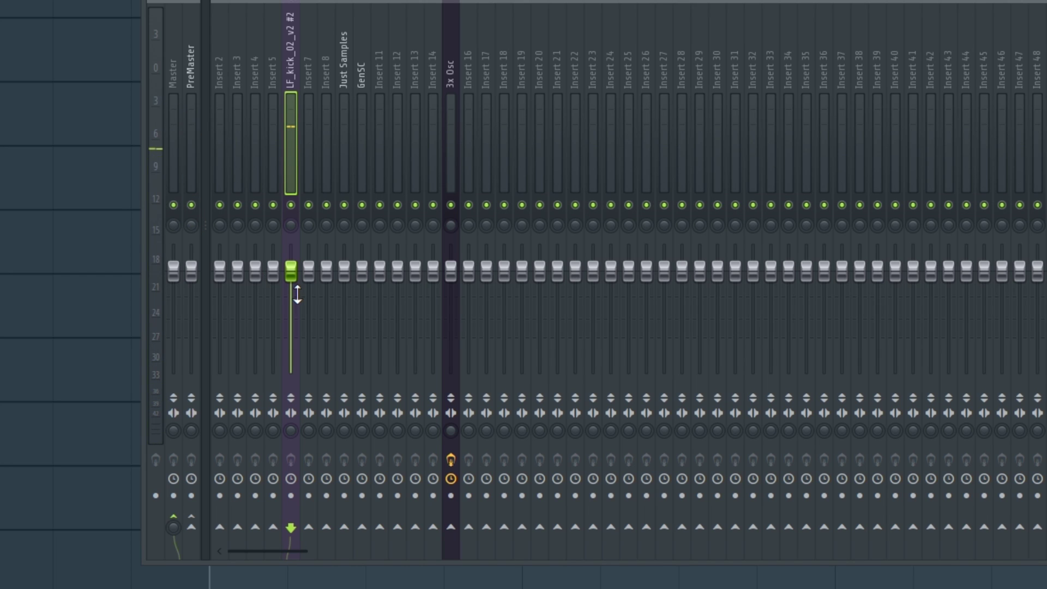
alt+click(176, 524)
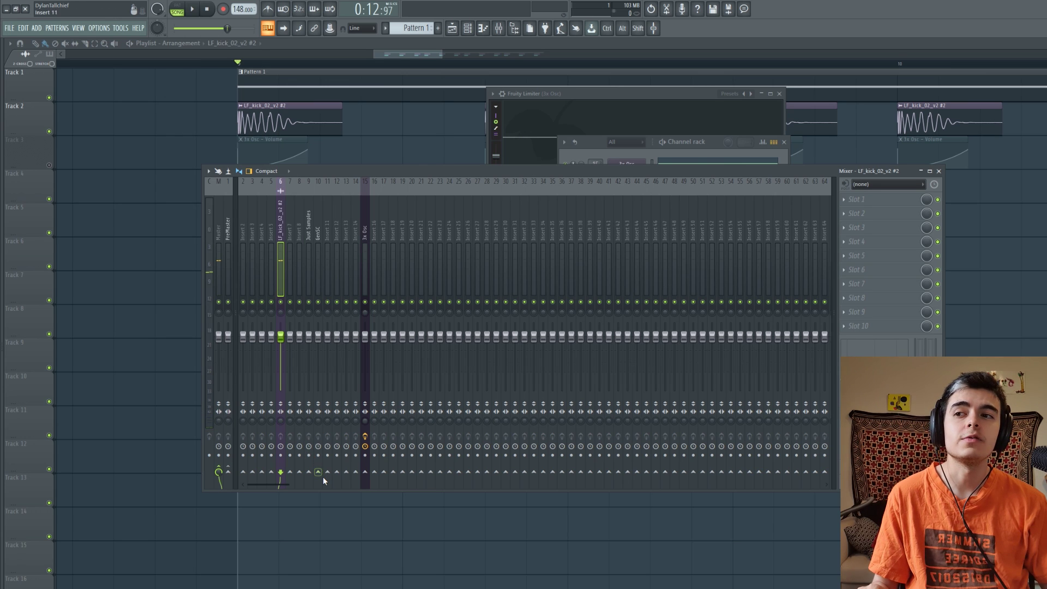
- Route the kick track to GenSC as well, check the GenSC track, and reselect the kick track
click(362, 526)
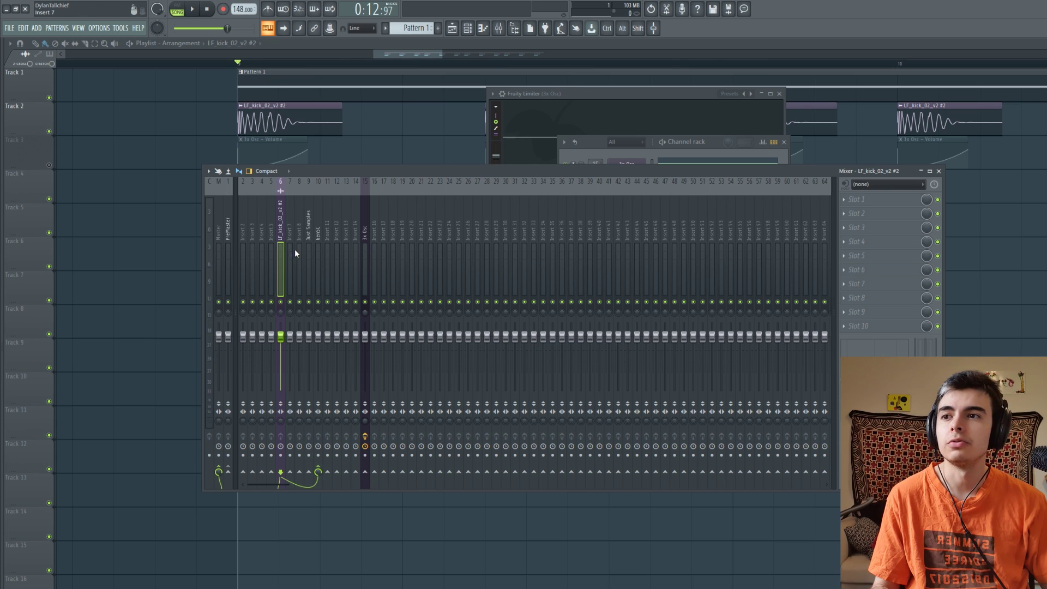
click(318, 226)
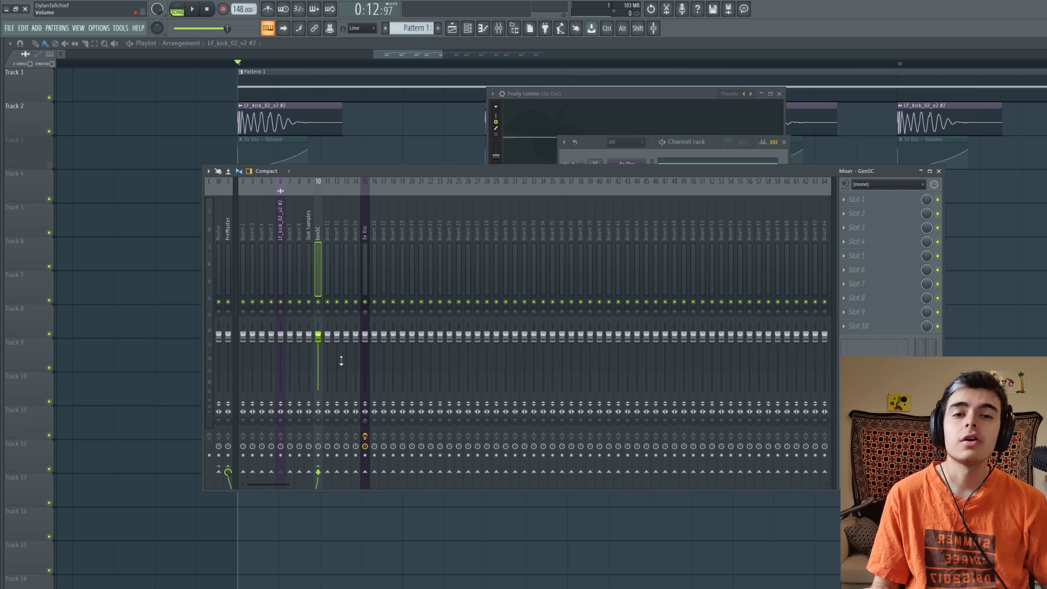
click(288, 218)
click(281, 215)
click(265, 212)
click(281, 229)
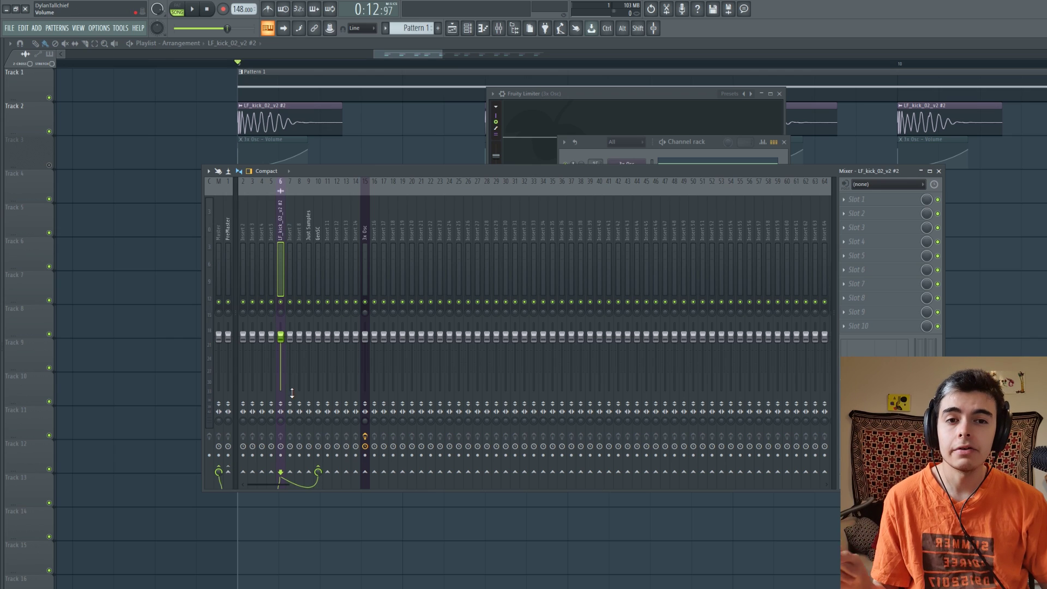
- Play the arrangement and disable the kick track's send to GenSC
key(space)
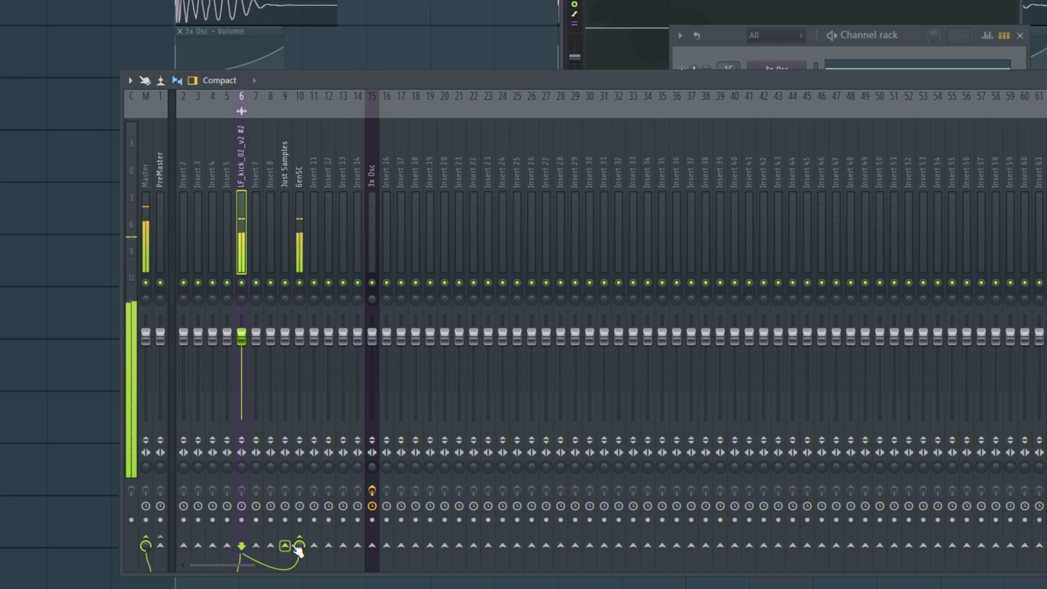
click(298, 545)
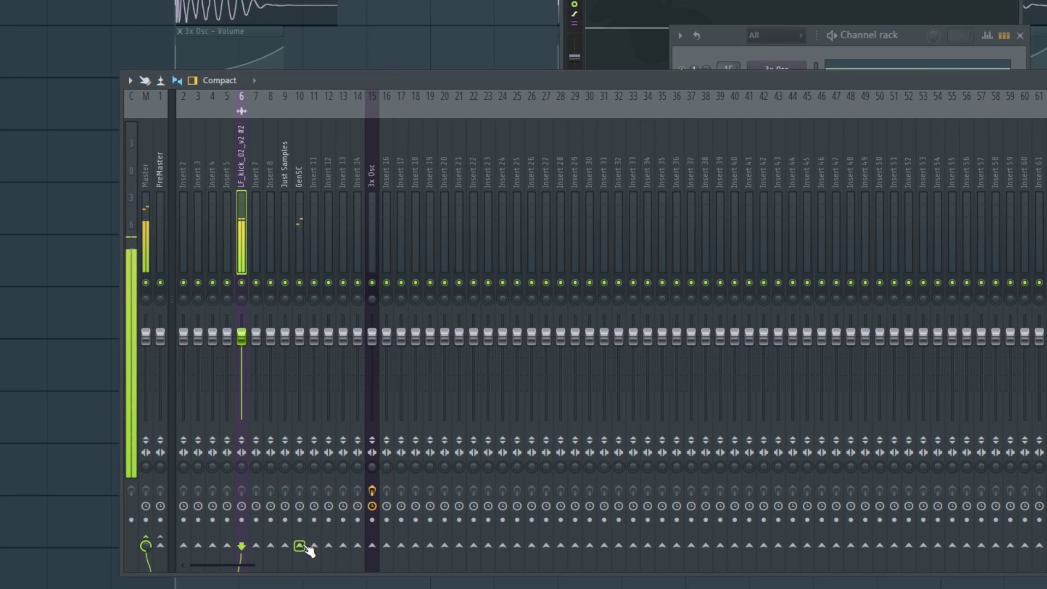
click(298, 546)
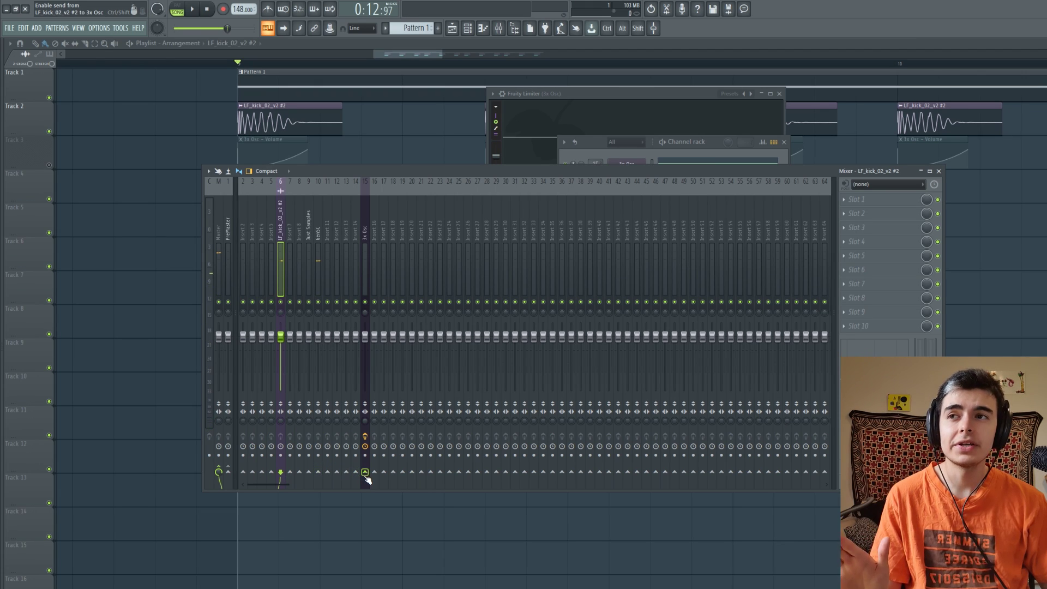
- Sidechain the kick track to 3x Osc, and switch the 3x Osc Fruity Limiter to COMP mode with its sidechain source list open
click(365, 473)
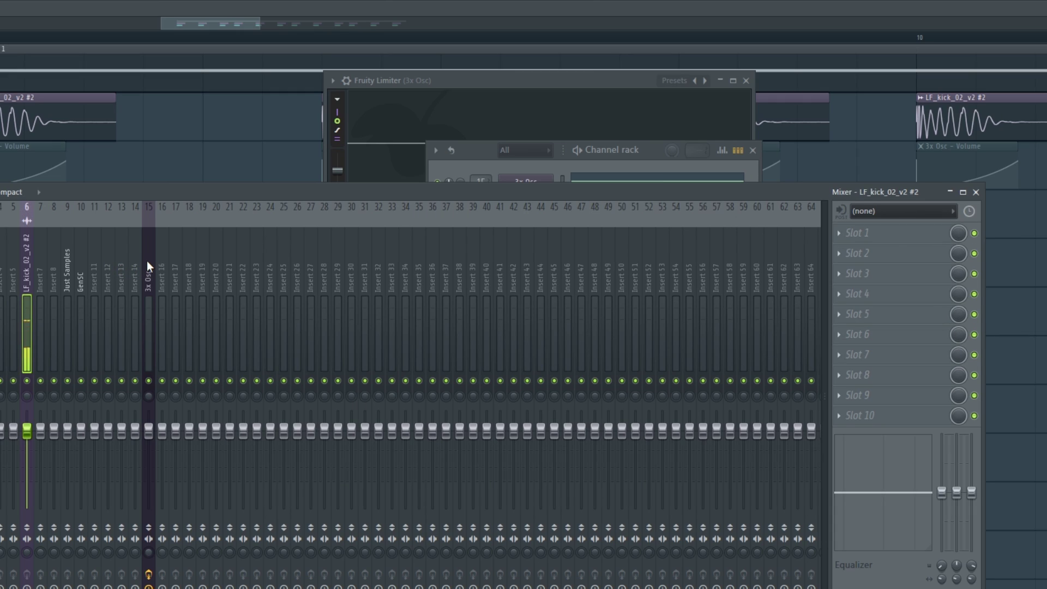
click(147, 263)
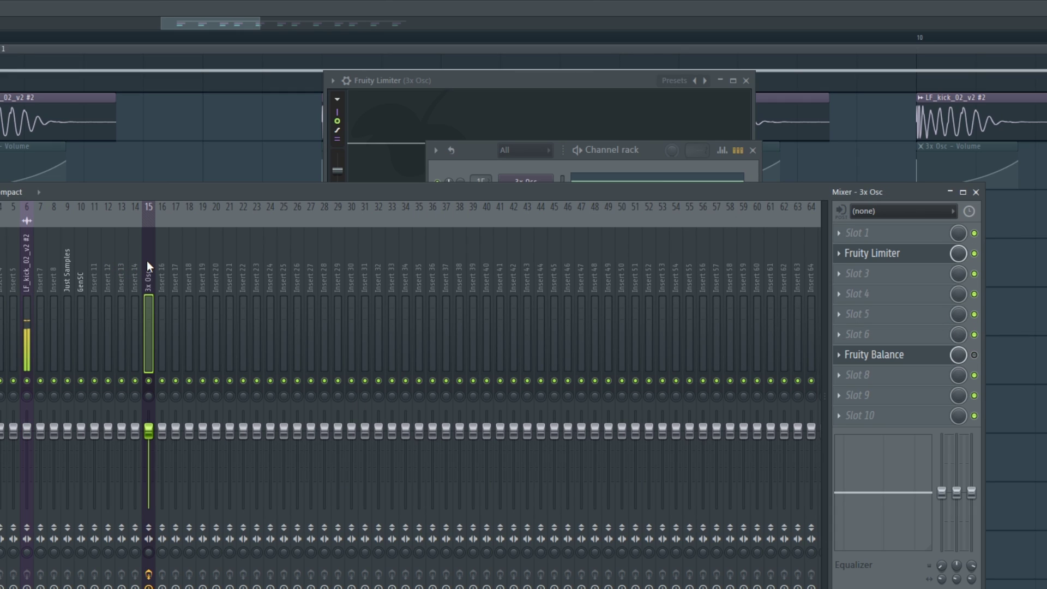
click(879, 254)
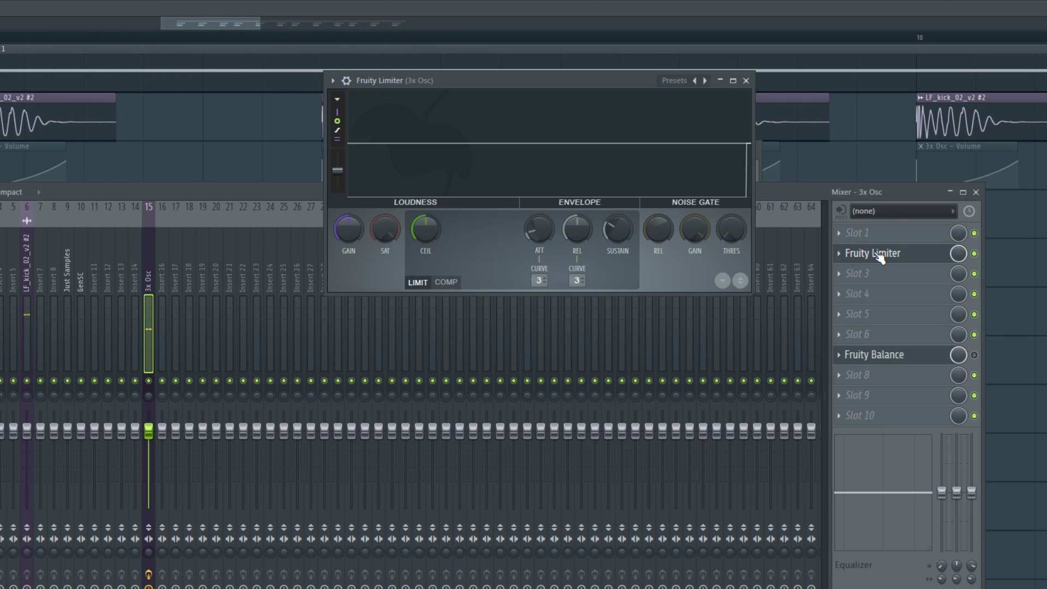
click(446, 282)
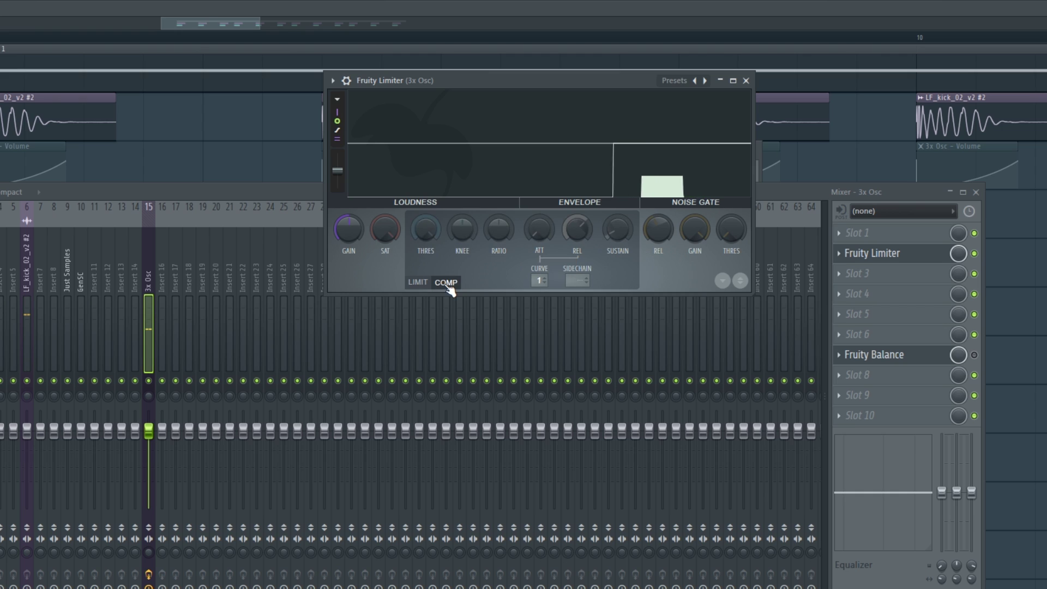
click(579, 280)
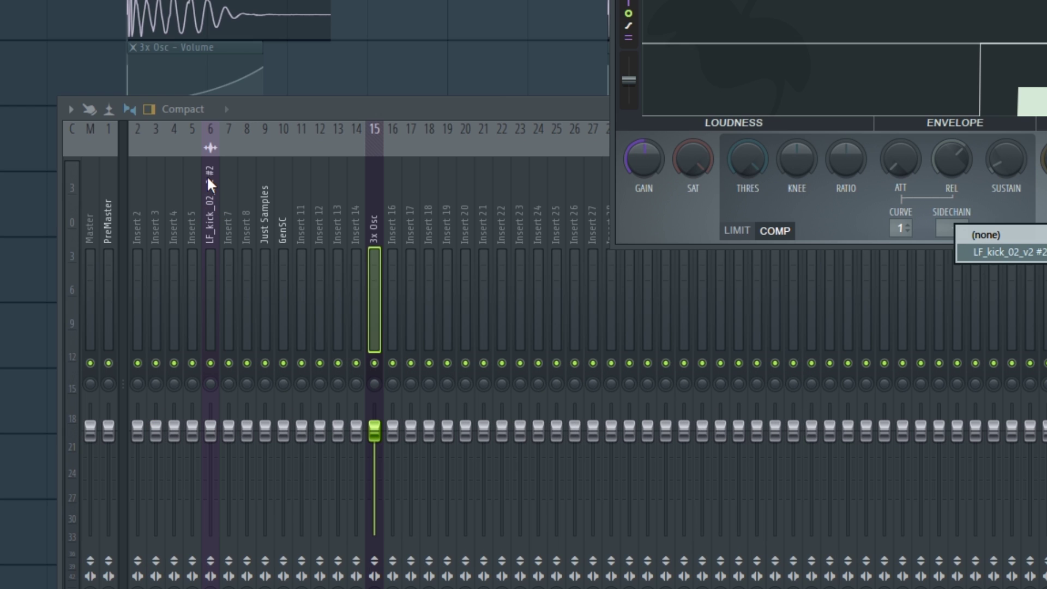
- Rename the LF_kick_02_v2 #2 mixer track to Kick
click(207, 176)
key(F2)
text(Kci)
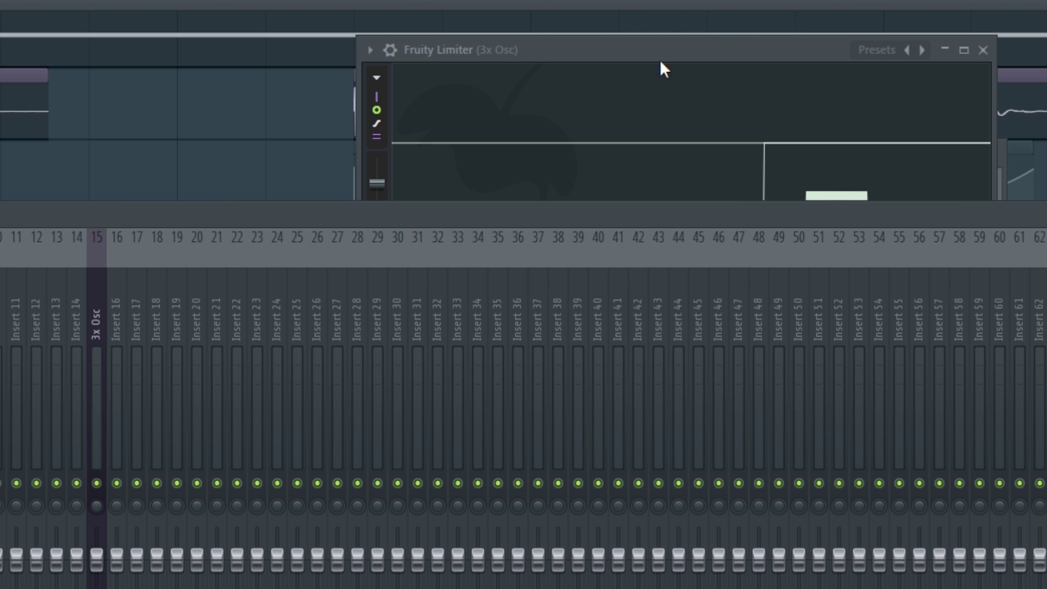
- Set the sidechain input of the 3x Osc Fruity Limiter to the Kick track
click(660, 60)
right_click(732, 348)
click(765, 373)
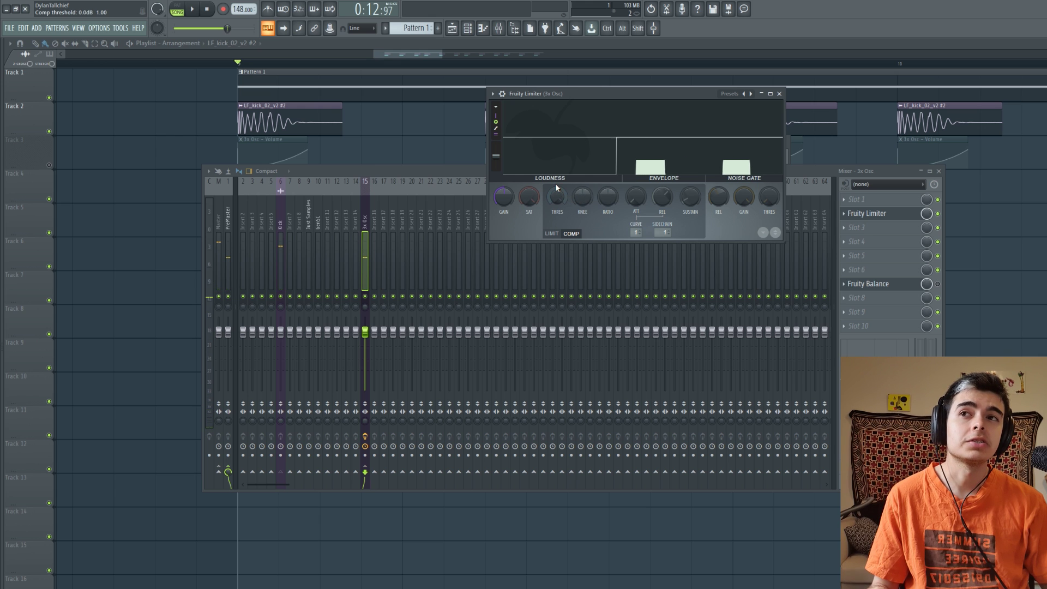
- Lower the compressor threshold and raise the ratio in the 3x Osc Fruity Limiter
drag(512, 270, 537, 268)
drag(607, 198, 581, 199)
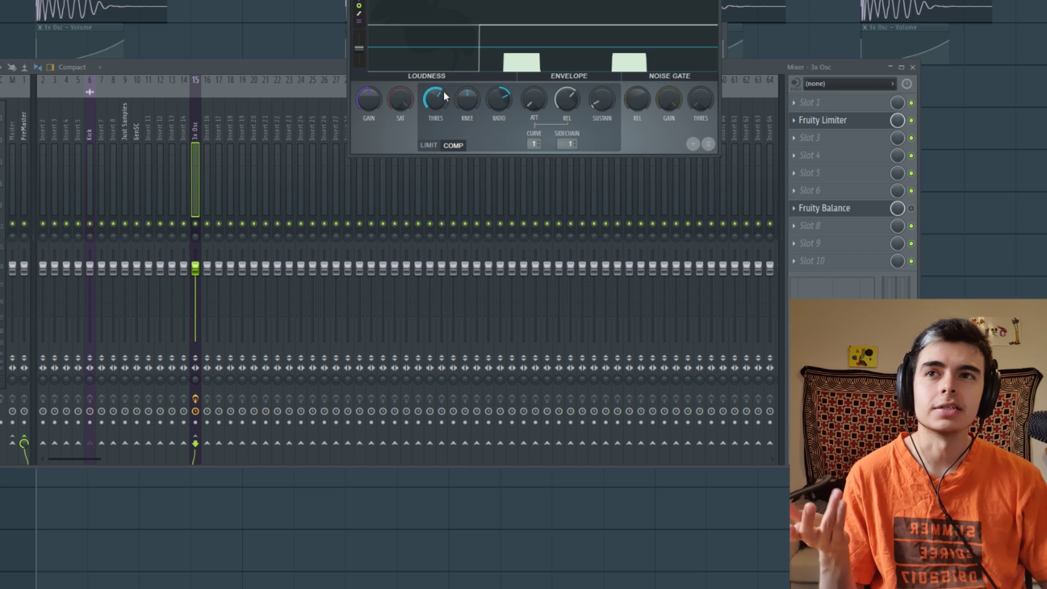
drag(443, 90, 443, 94)
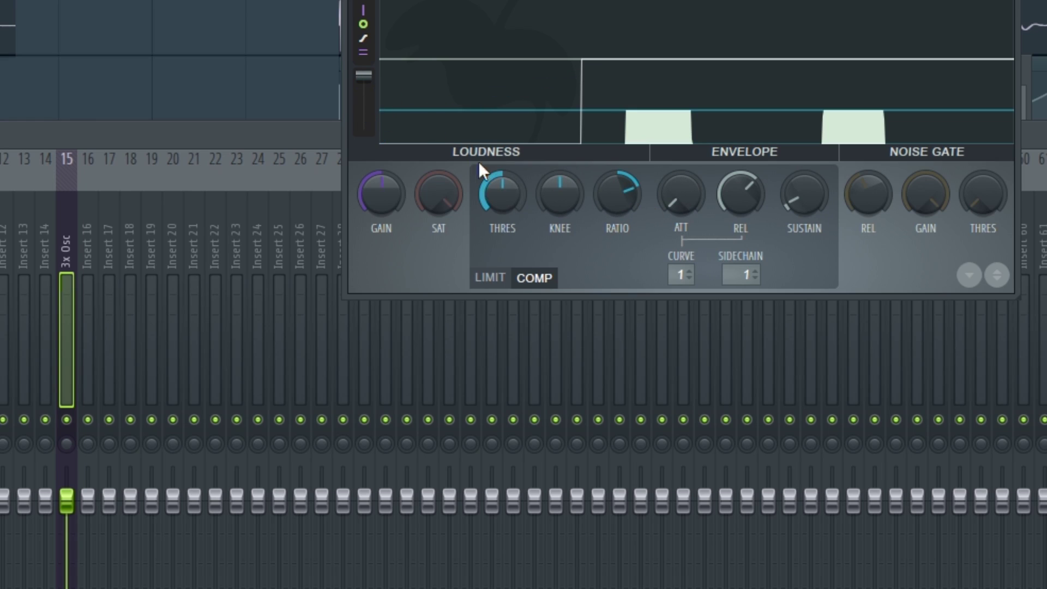
- Lower the compressor threshold and cut the release to its minimum in the 3x Osc Fruity Limiter while playing the arrangement
drag(480, 171, 489, 200)
key(space)
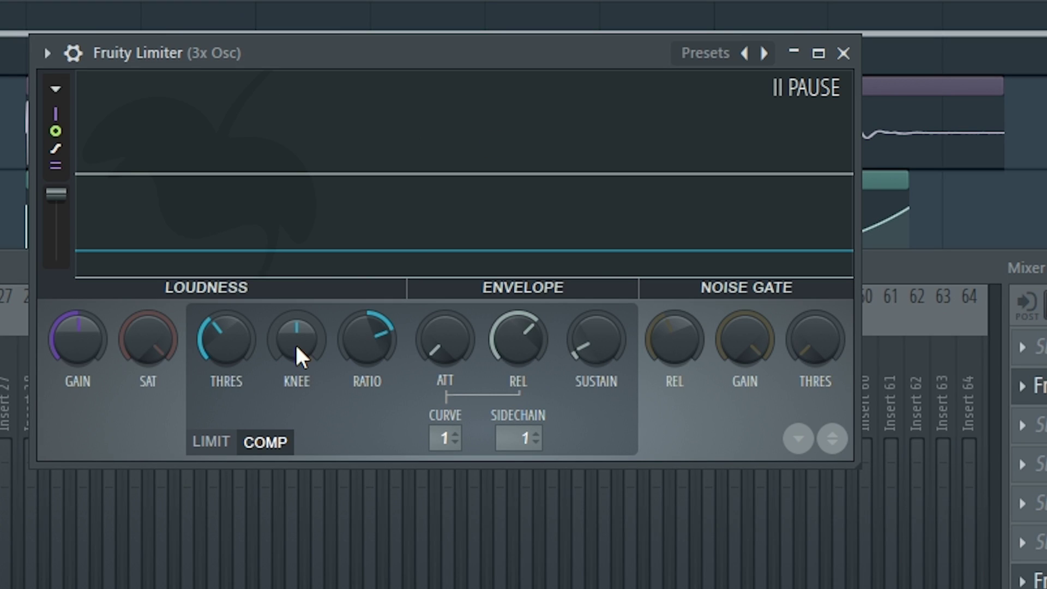
key(space)
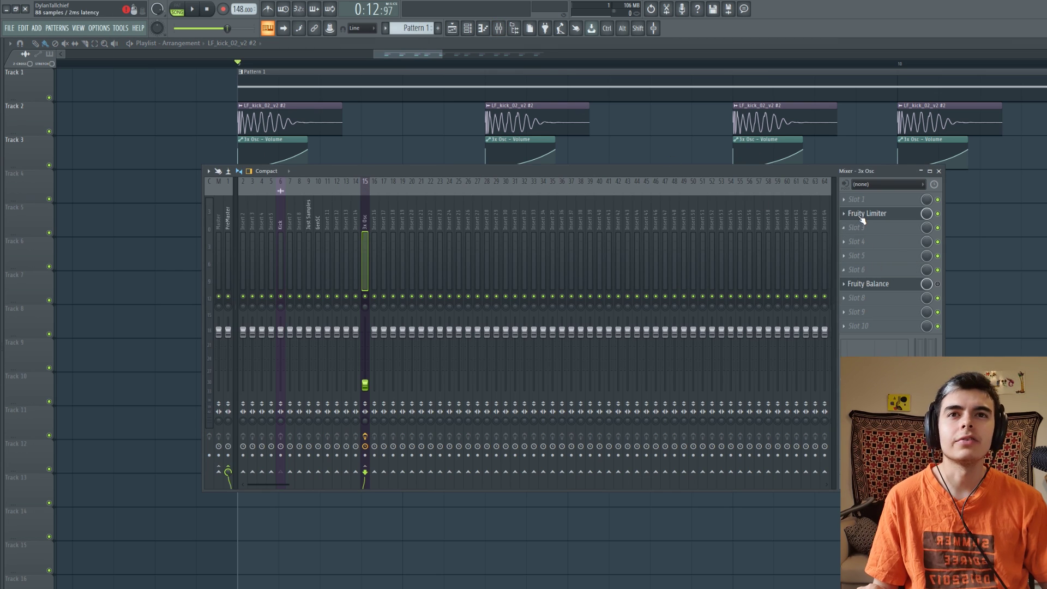
key(space)
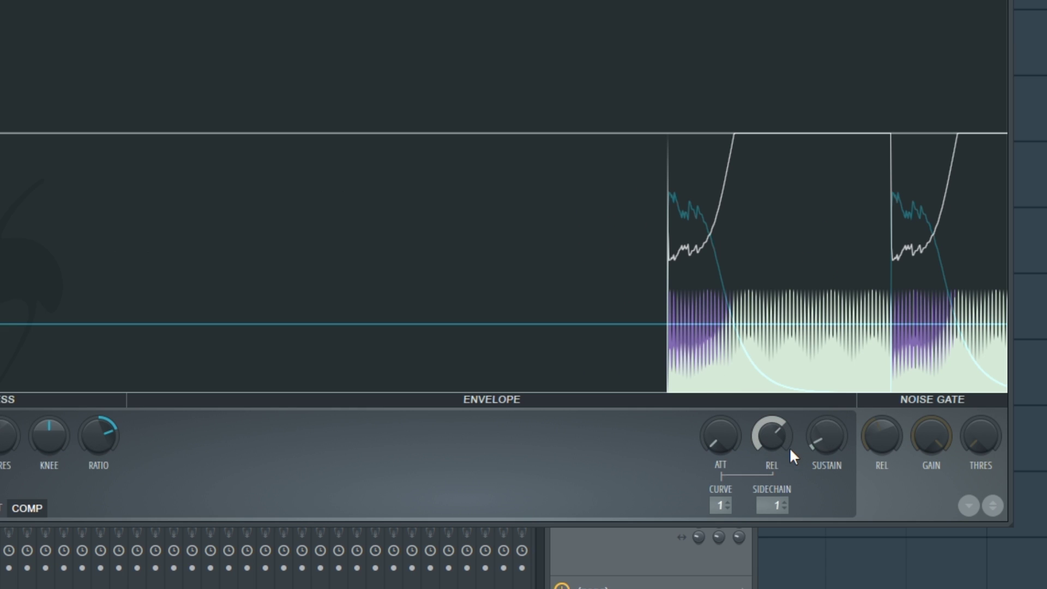
drag(654, 439, 655, 461)
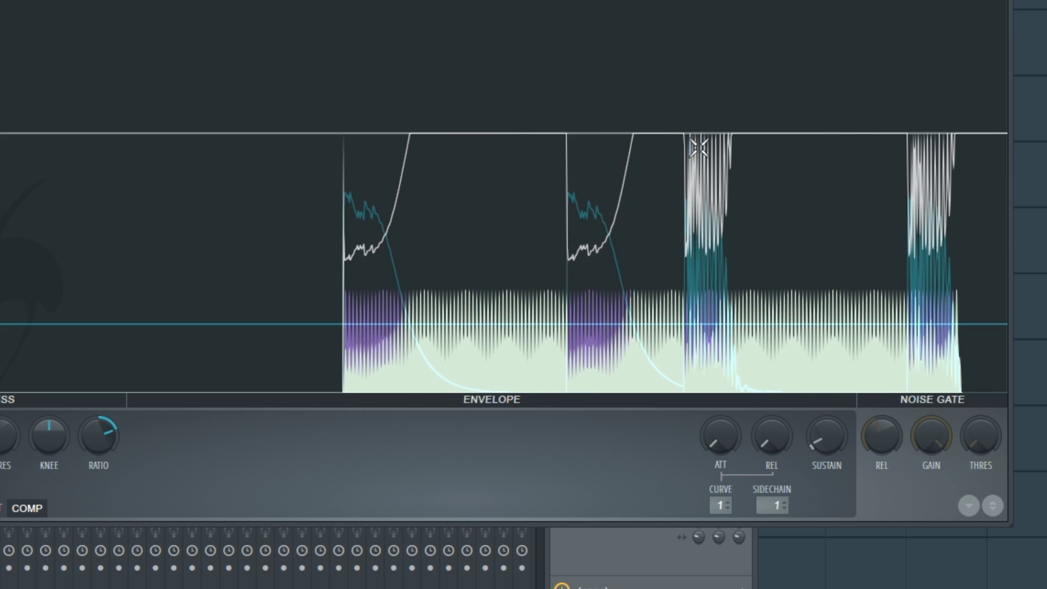
mouse_move(492, 400)
mouse_down()
mouse_move(380, 351)
mouse_move(209, 304)
mouse_up()
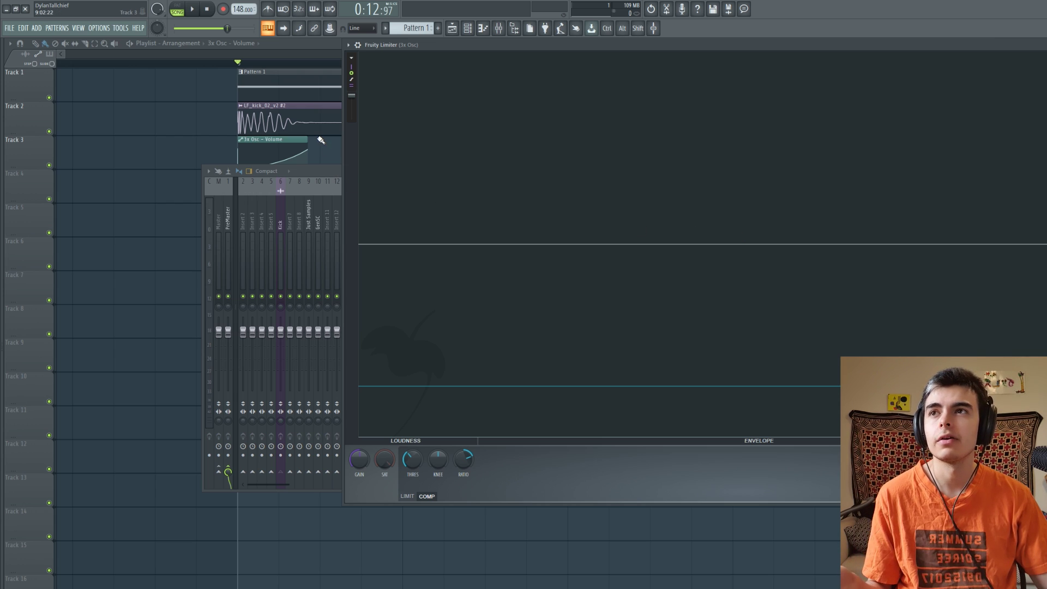
- Inspect the Clap and Hat samples from the channel rack and adjust the Hat sample's fade-out
key(F12)
click(468, 28)
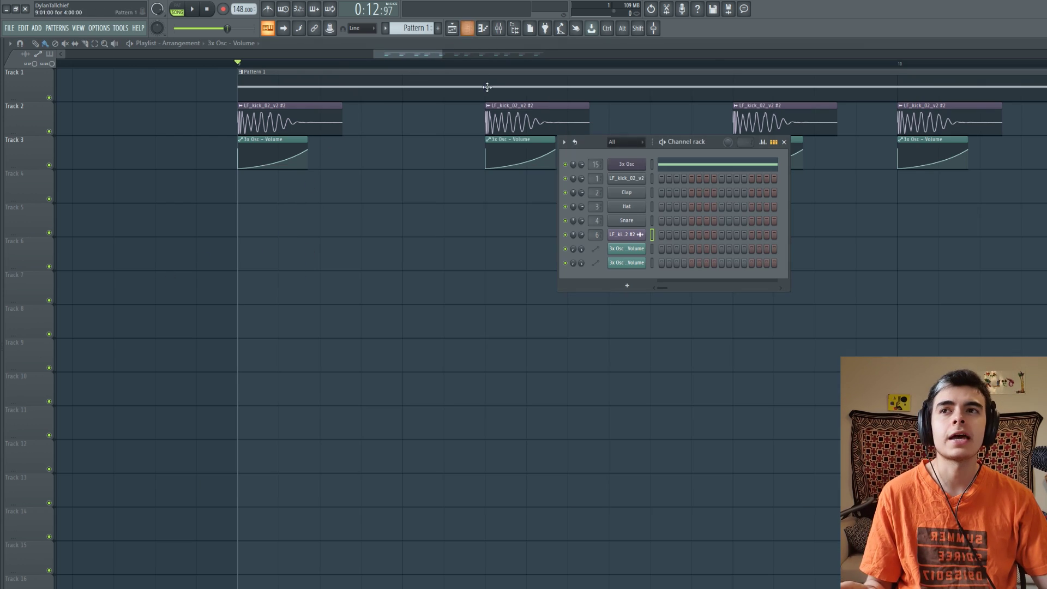
click(625, 193)
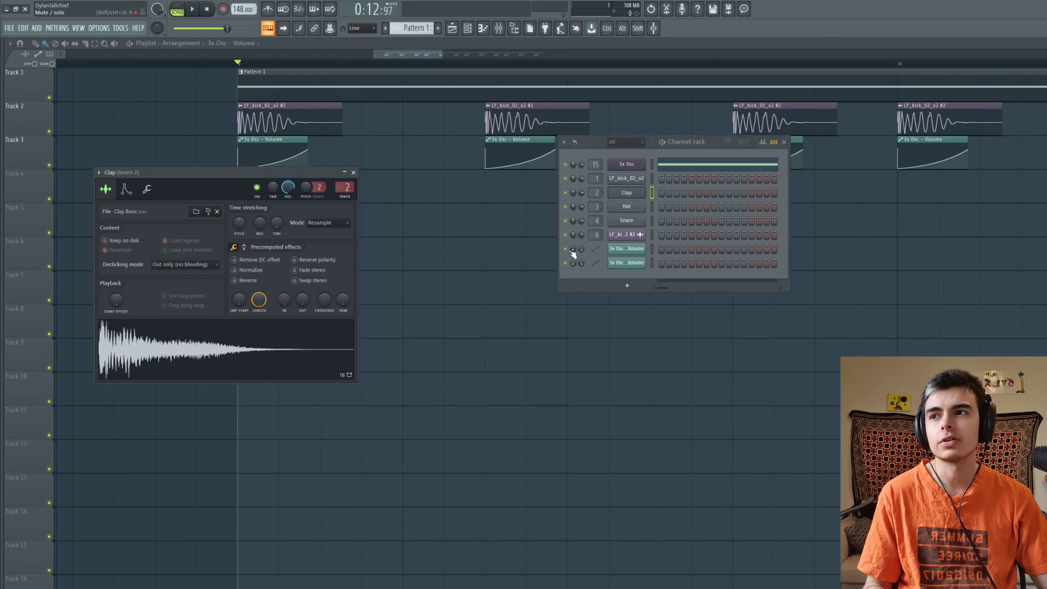
click(638, 206)
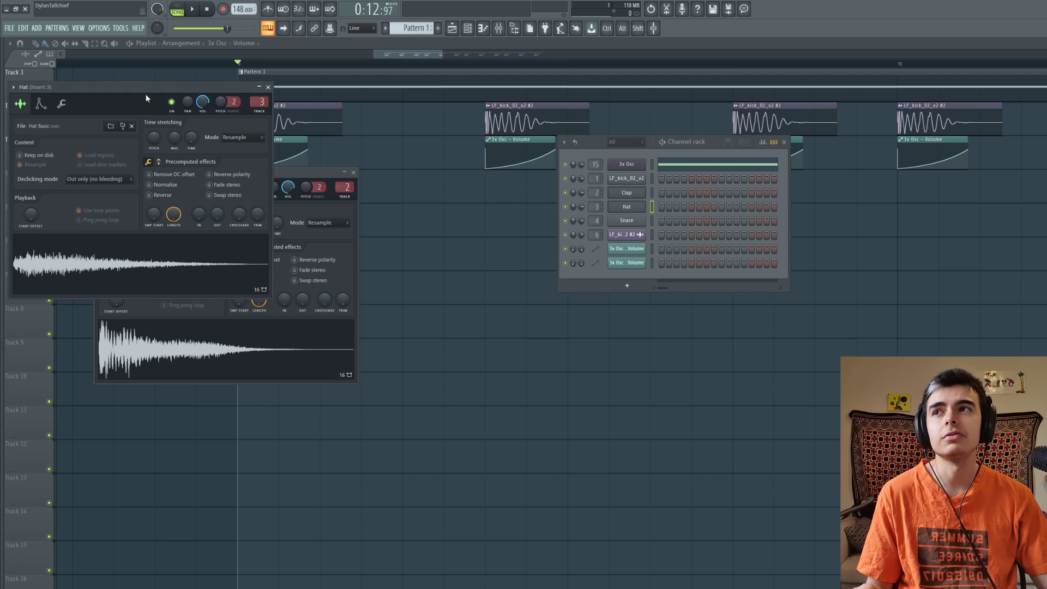
drag(146, 98, 468, 123)
drag(537, 238, 538, 207)
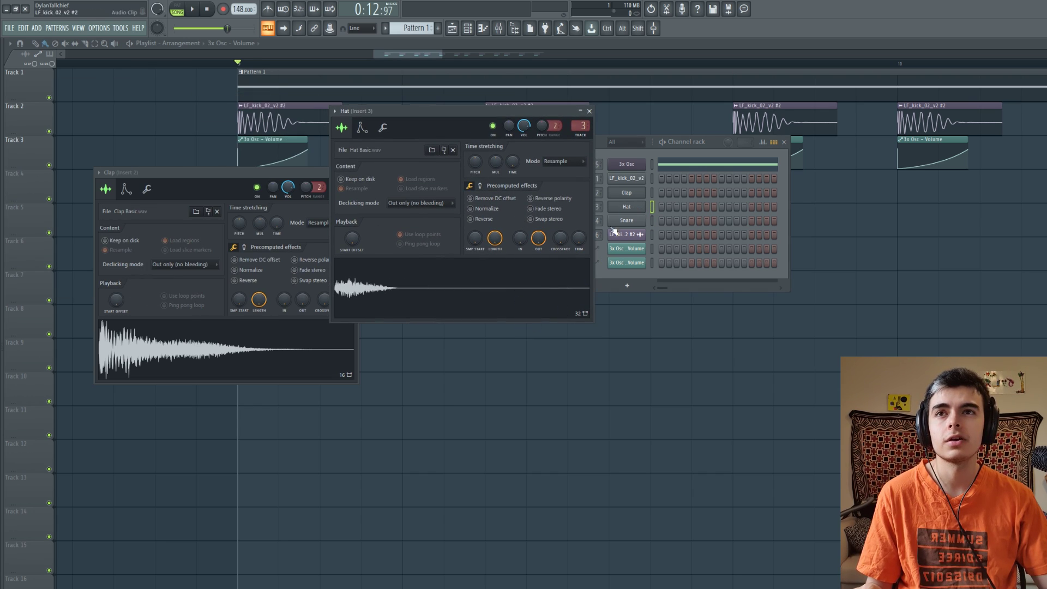
click(589, 112)
- Add a second 3x Osc channel, and switch the noise mixer track's PreMaster routing on and back off
right_click(637, 166)
click(700, 251)
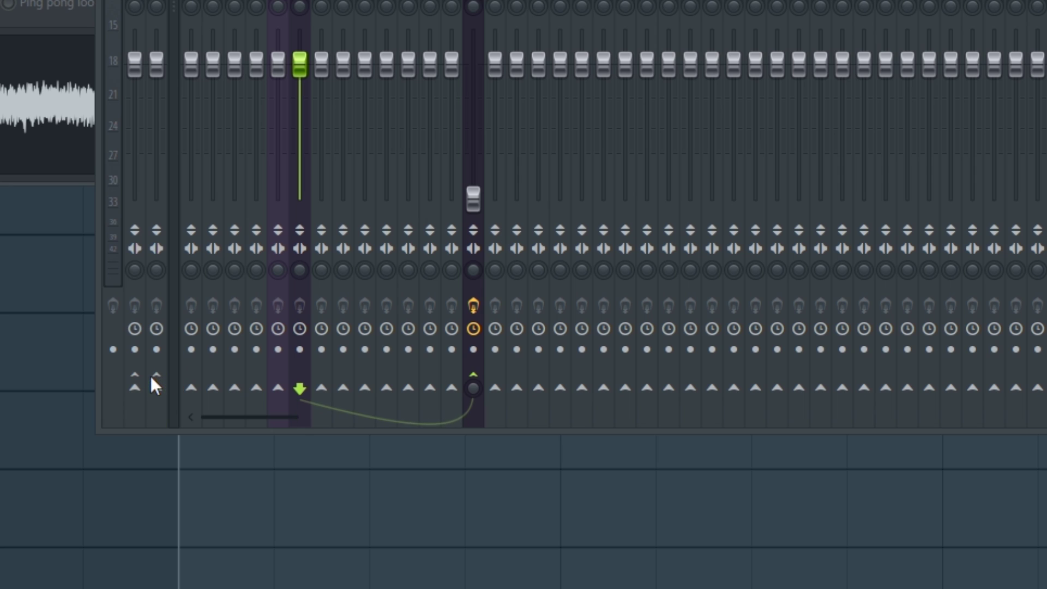
click(157, 387)
click(156, 387)
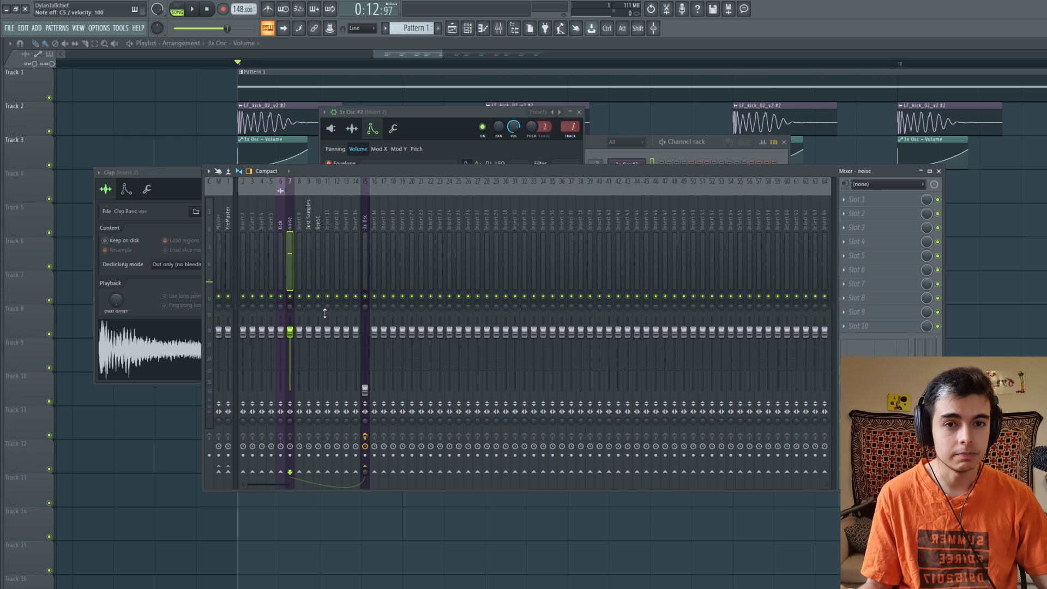
- Set the sidechain input of the 3x Osc Fruity Limiter to the noise track
click(365, 306)
click(879, 219)
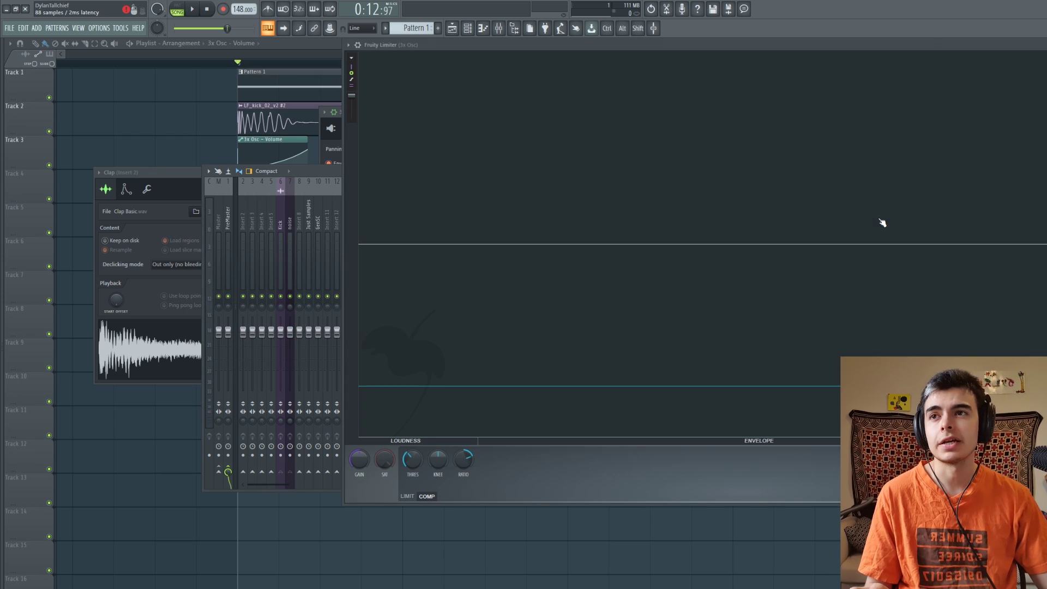
click(731, 311)
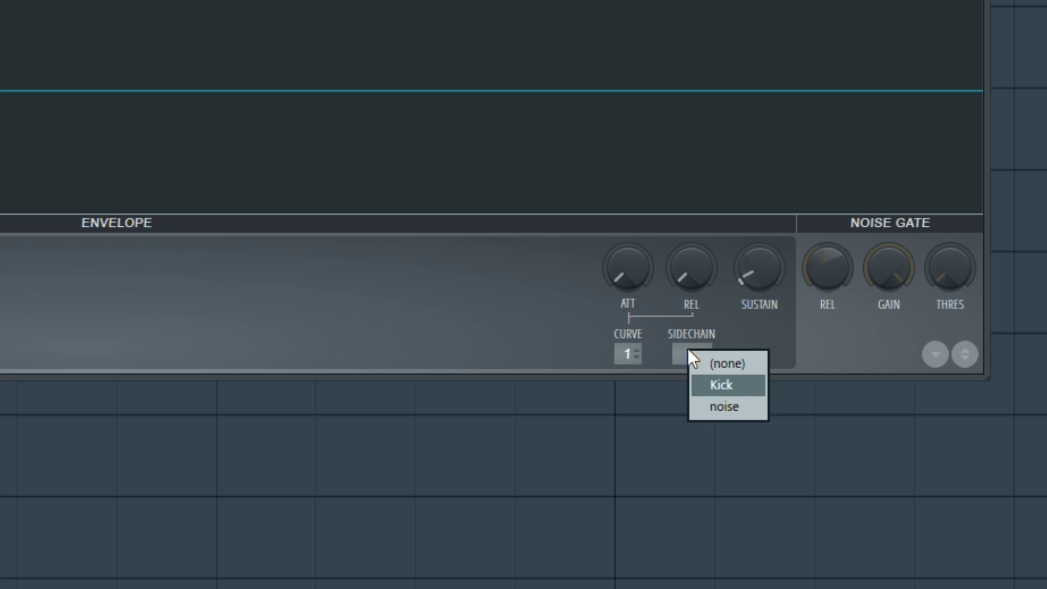
click(735, 407)
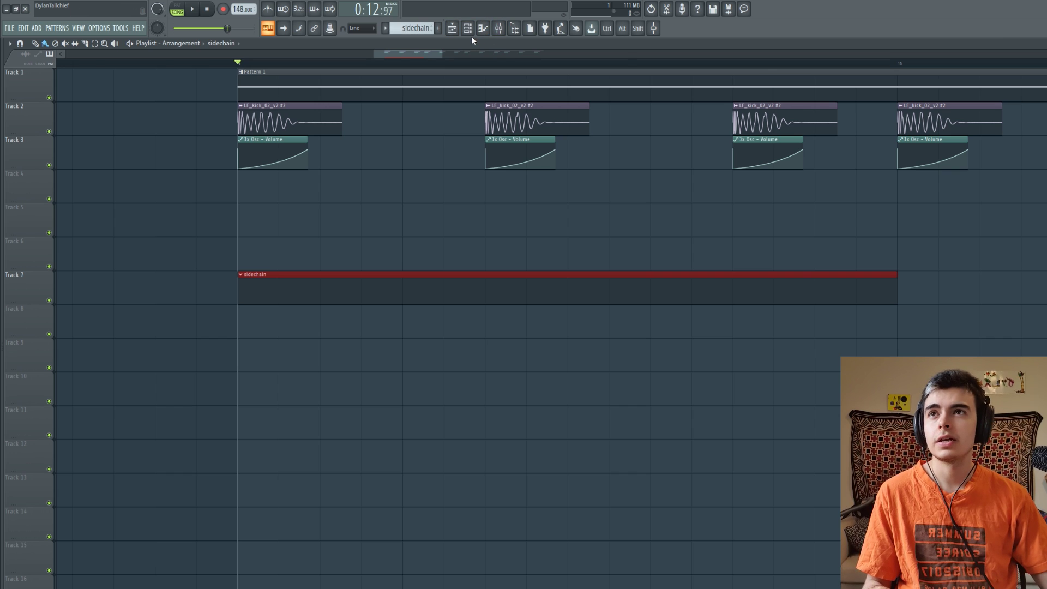
- Shorten the sidechain pattern clip, repeat it under each kick on Track 4, and mute the volume automation on Track 3
click(482, 28)
key(F6)
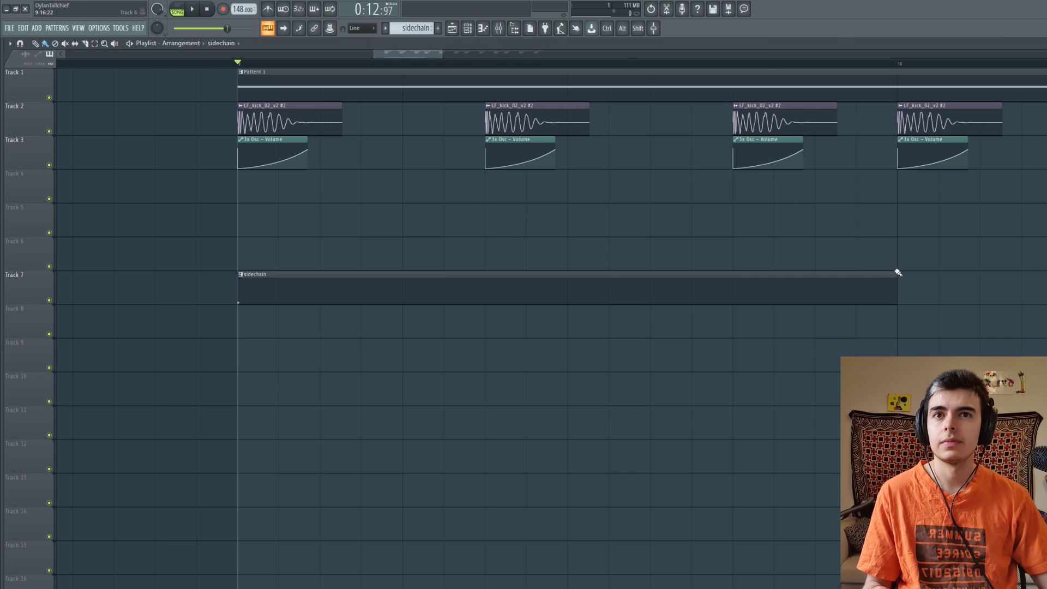
key(space)
mouse_move(895, 274)
mouse_down()
mouse_move(277, 273)
mouse_move(502, 290)
mouse_move(226, 290)
mouse_move(572, 296)
mouse_up()
key(space)
scroll(491, 290, down, 2)
click(49, 165)
key(space)
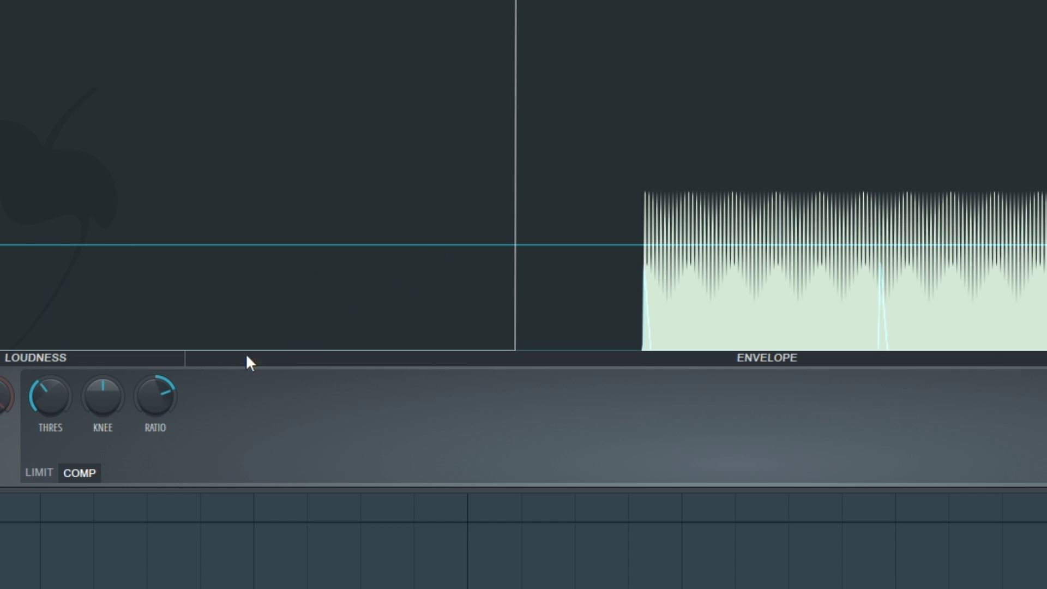
- Readjust the compressor threshold in the 3x Osc Fruity Limiter and open the 3x Osc #2 channel that drives the sidechain
mouse_move(49, 395)
mouse_down()
mouse_move(49, 357)
mouse_move(50, 399)
mouse_up()
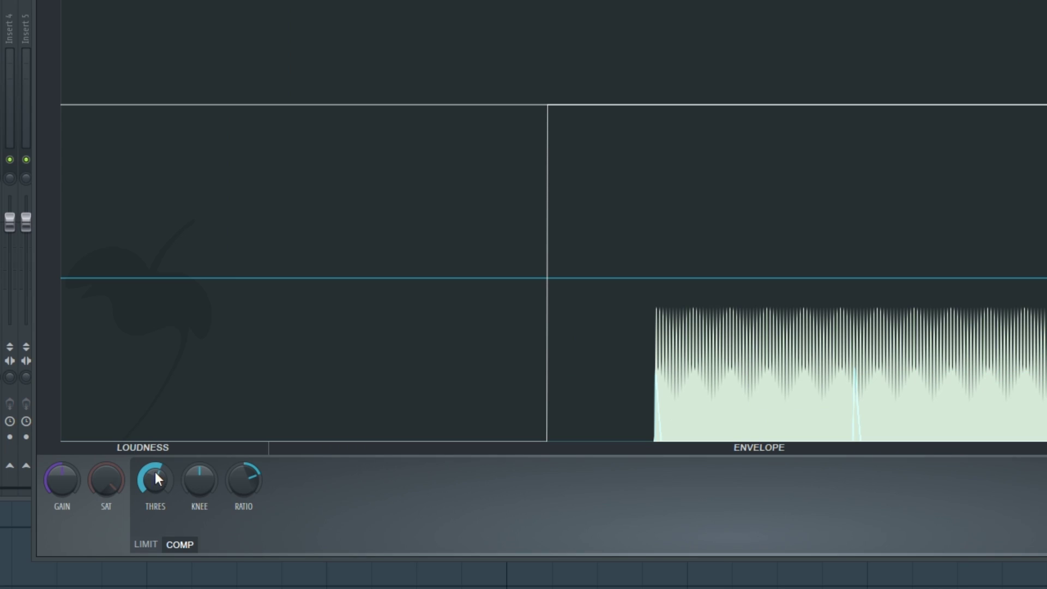
drag(345, 479, 345, 491)
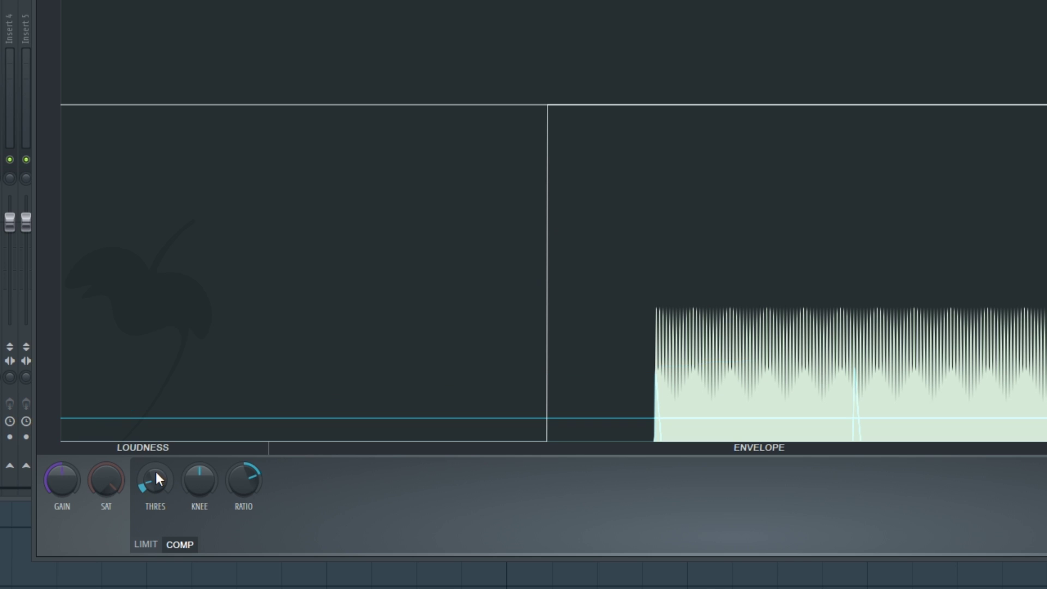
drag(157, 479, 157, 439)
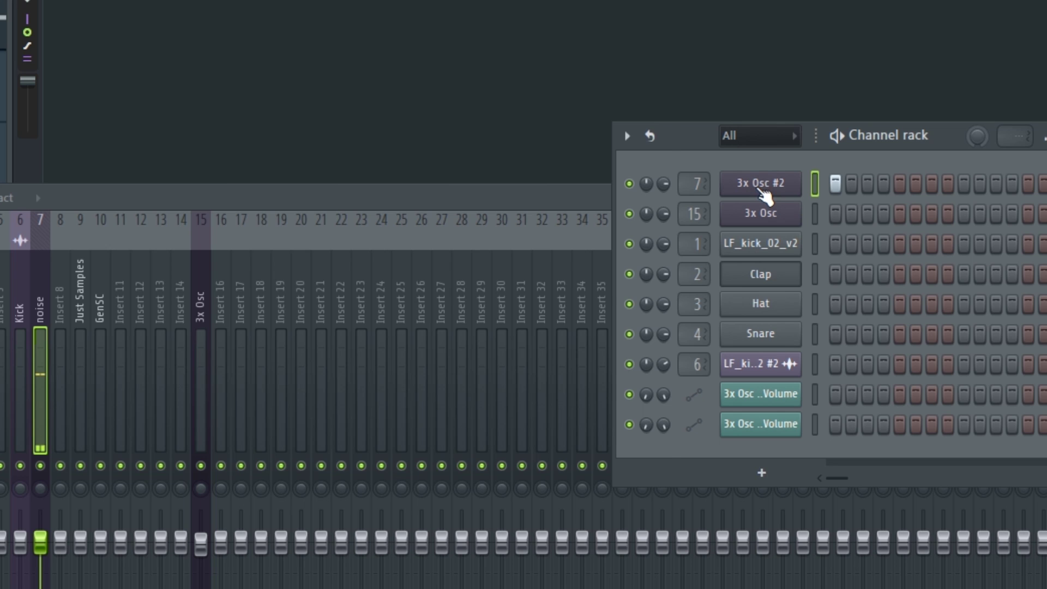
click(762, 188)
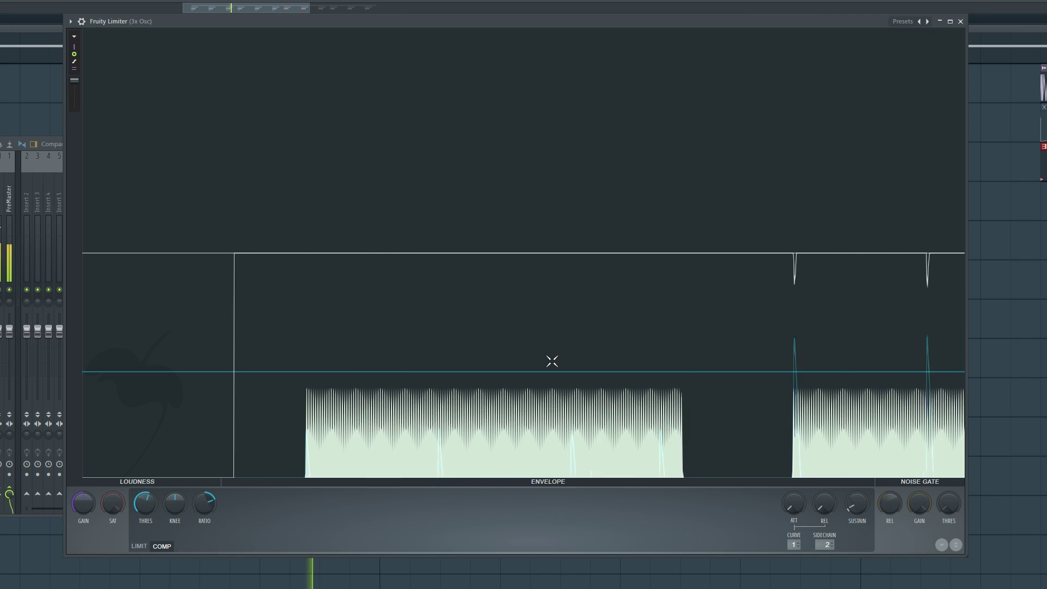
click(592, 409)
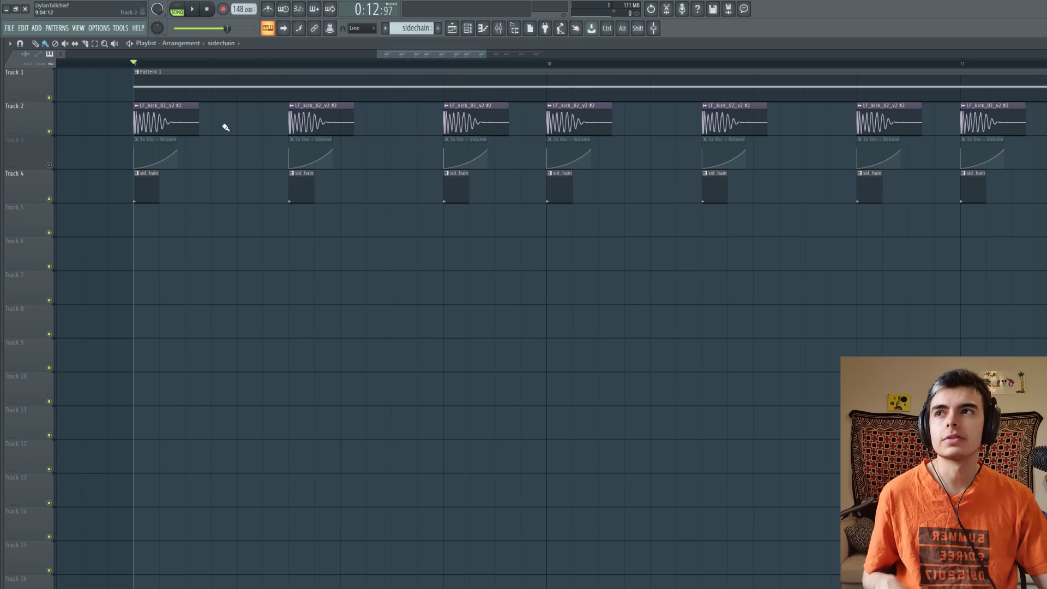
- Lengthen the compressor release in the 3x Osc Fruity Limiter while playing the arrangement
scroll(136, 112, up, 4)
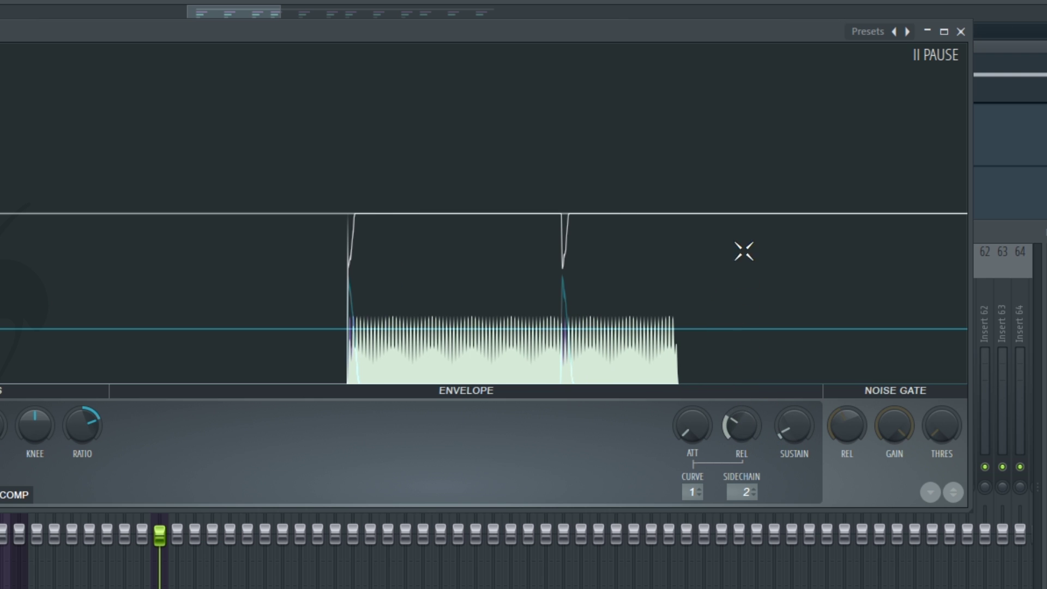
mouse_move(728, 437)
mouse_down()
mouse_move(728, 404)
mouse_move(743, 438)
mouse_up()
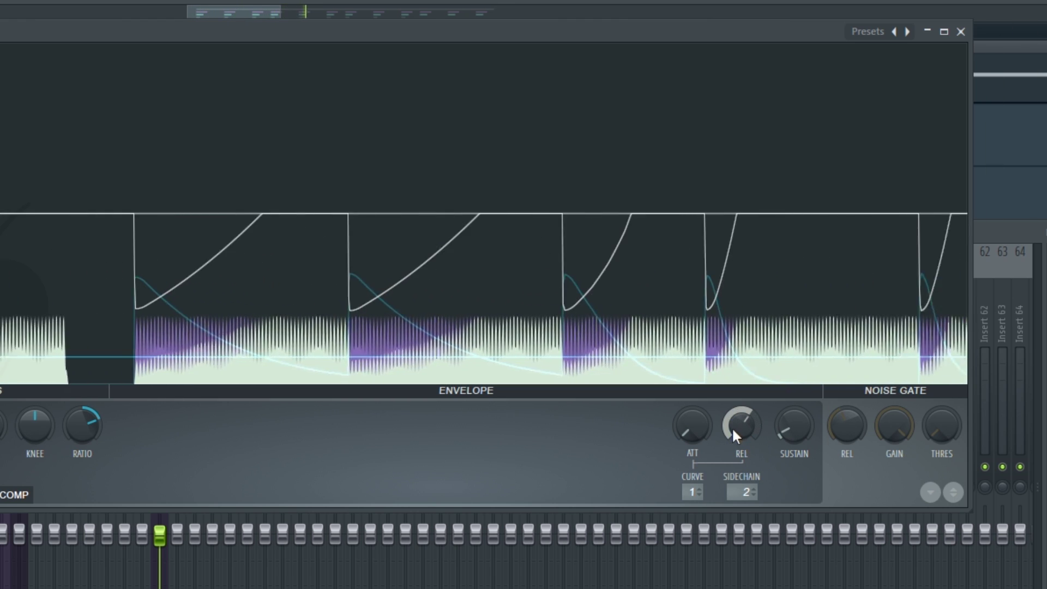
key(space)
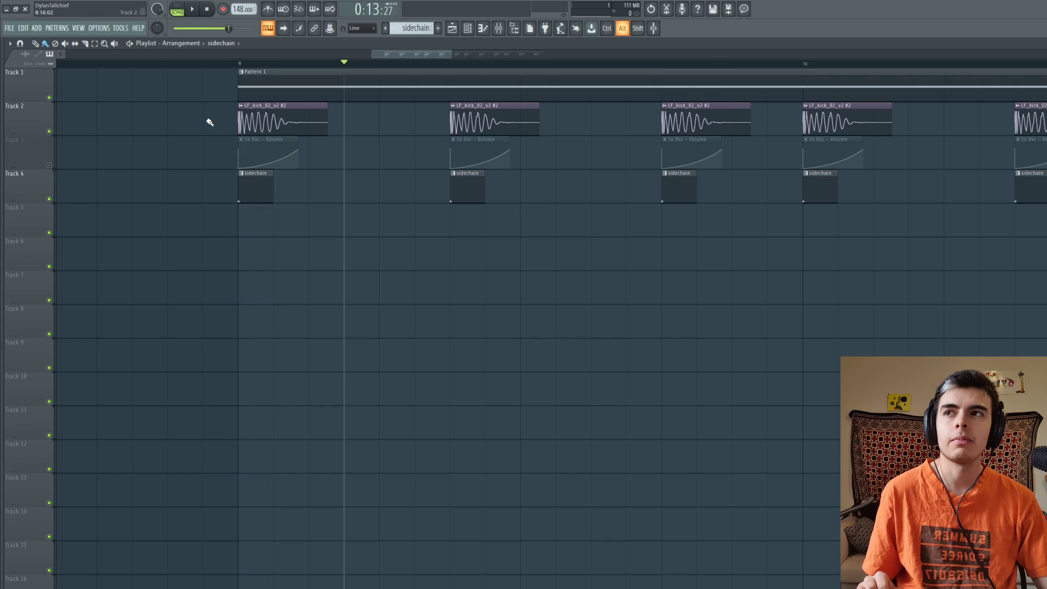
- Try moving the first kick clip and its sidechain clip half a beat later in the playlist
mouse_move(241, 122)
mouse_down()
mouse_move(269, 122)
mouse_move(254, 129)
mouse_up()
mouse_move(262, 191)
mouse_down()
mouse_move(283, 204)
mouse_move(257, 201)
mouse_up()
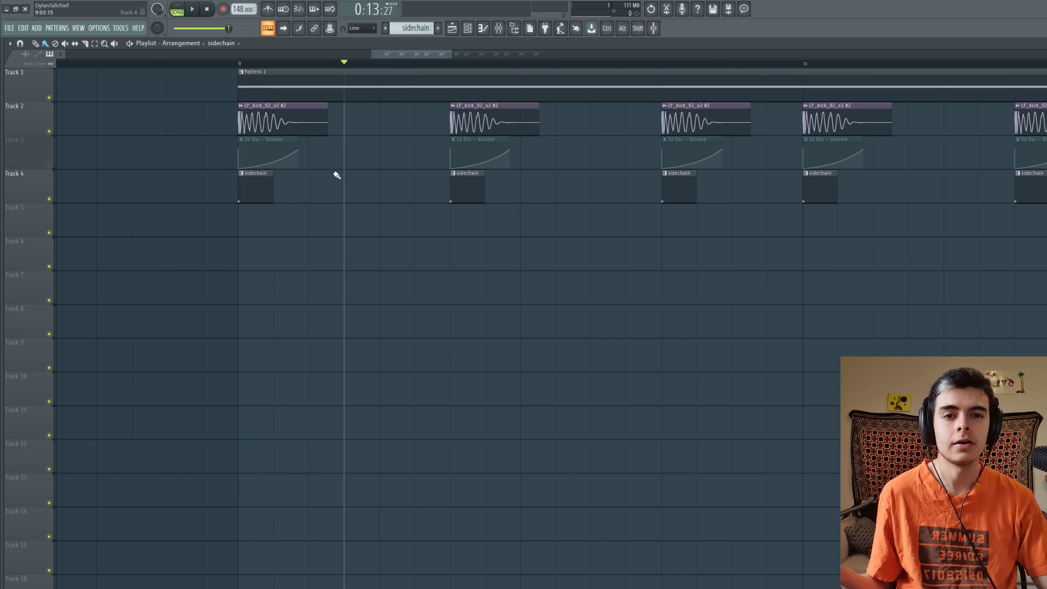
drag(292, 127, 362, 129)
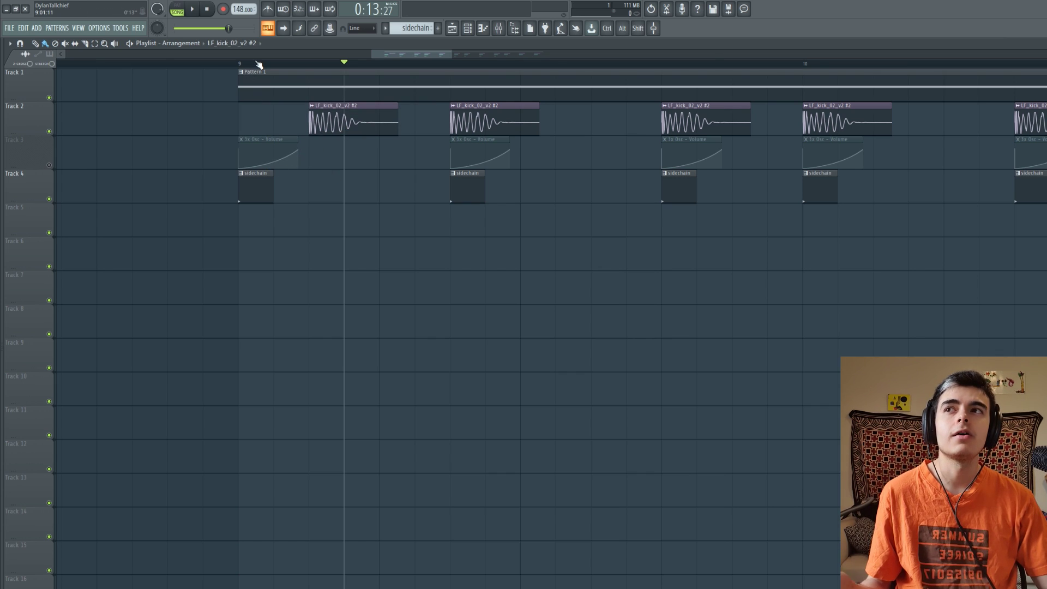
click(235, 63)
drag(255, 184, 326, 199)
key(ctrl+alt+z)
key(ctrl+alt+z)
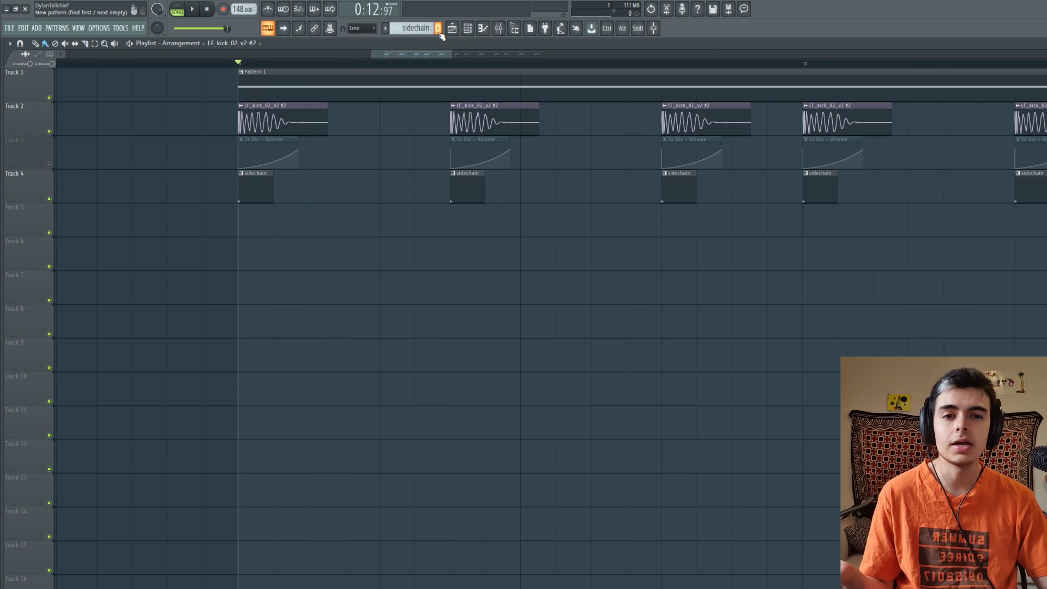
- Build a Kick pattern with LF_kick_02_v2 and 3x Osc #2 on the first step, and repeat its clips along Track 6
click(241, 193)
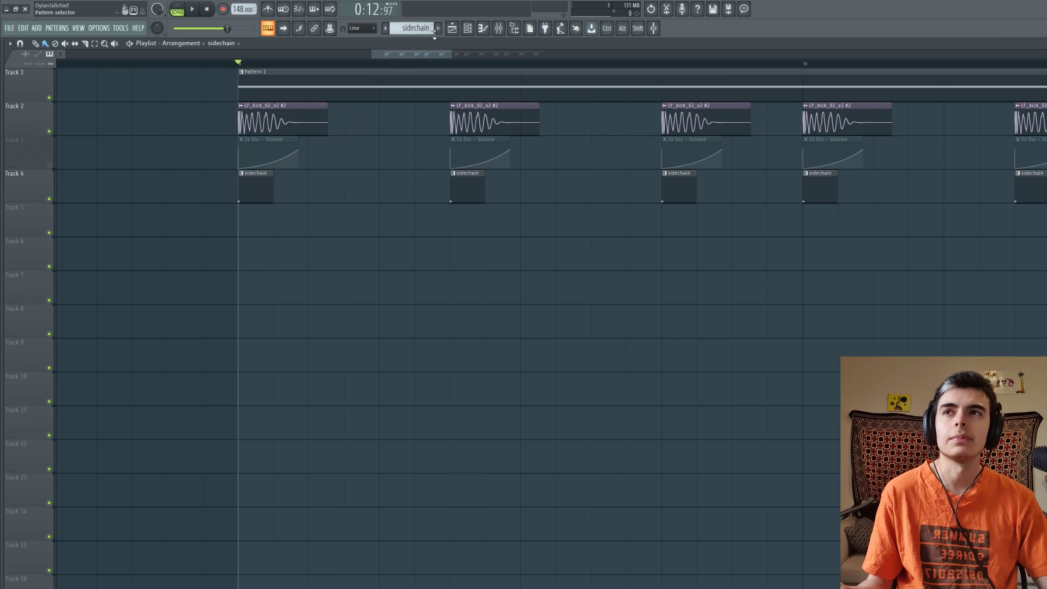
click(467, 28)
click(662, 193)
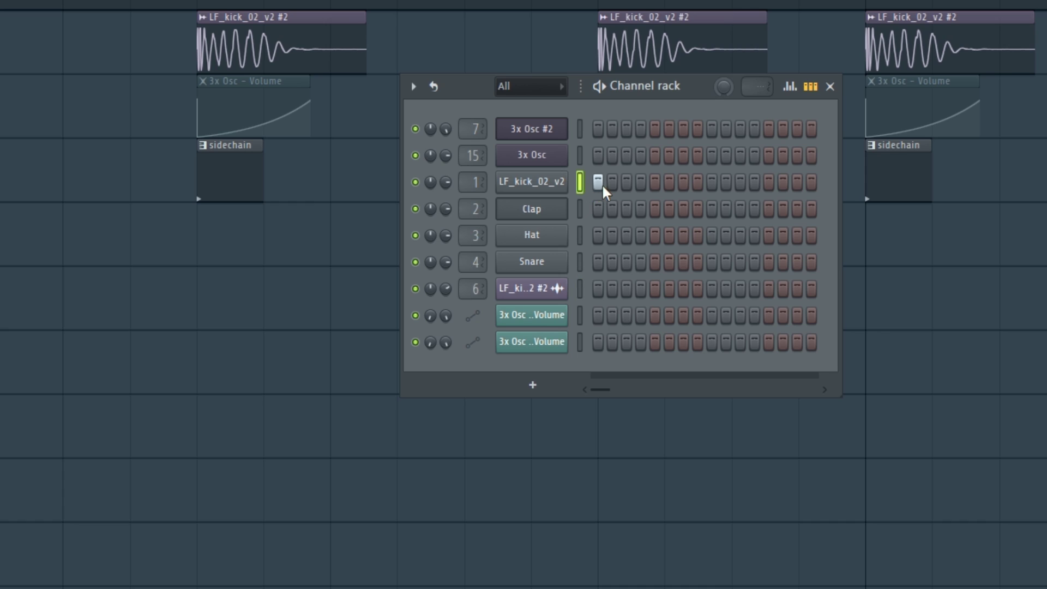
click(599, 129)
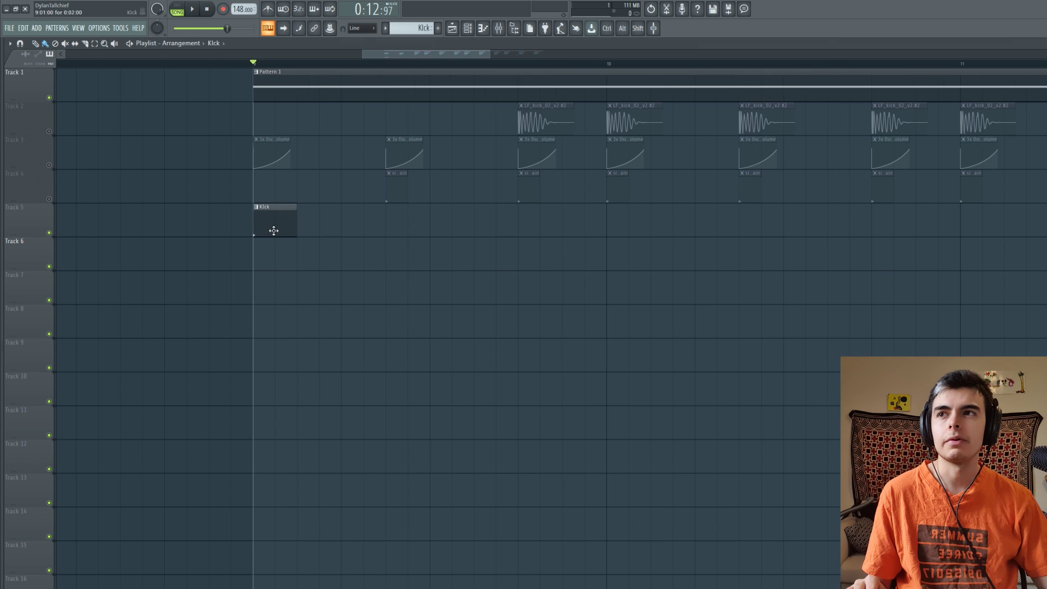
drag(271, 227, 273, 250)
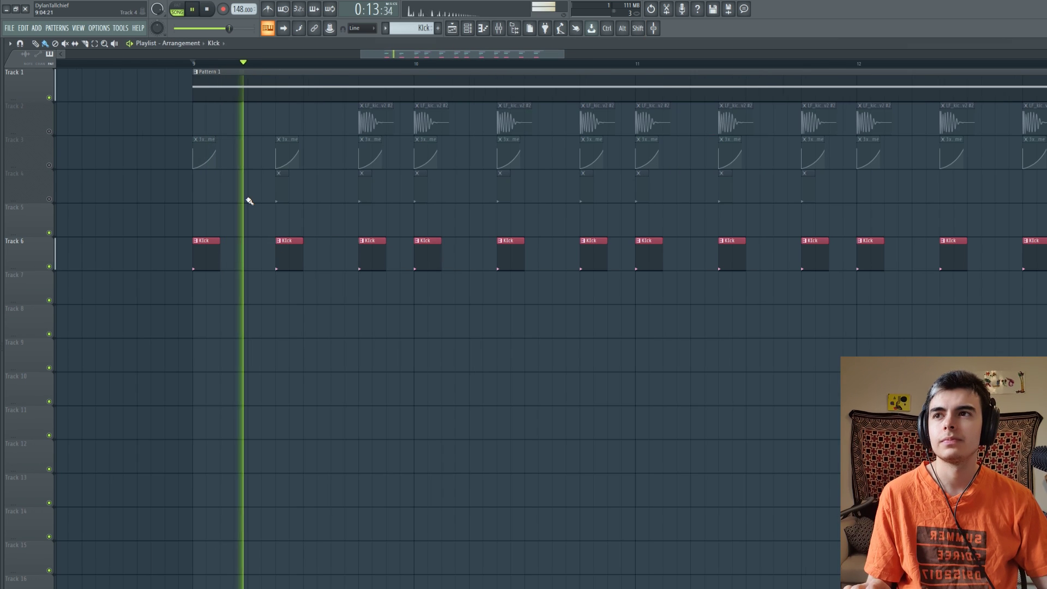
- Switch the 3x Osc Fruity Limiter to LIMIT mode and adjust its ceiling and attack
click(498, 28)
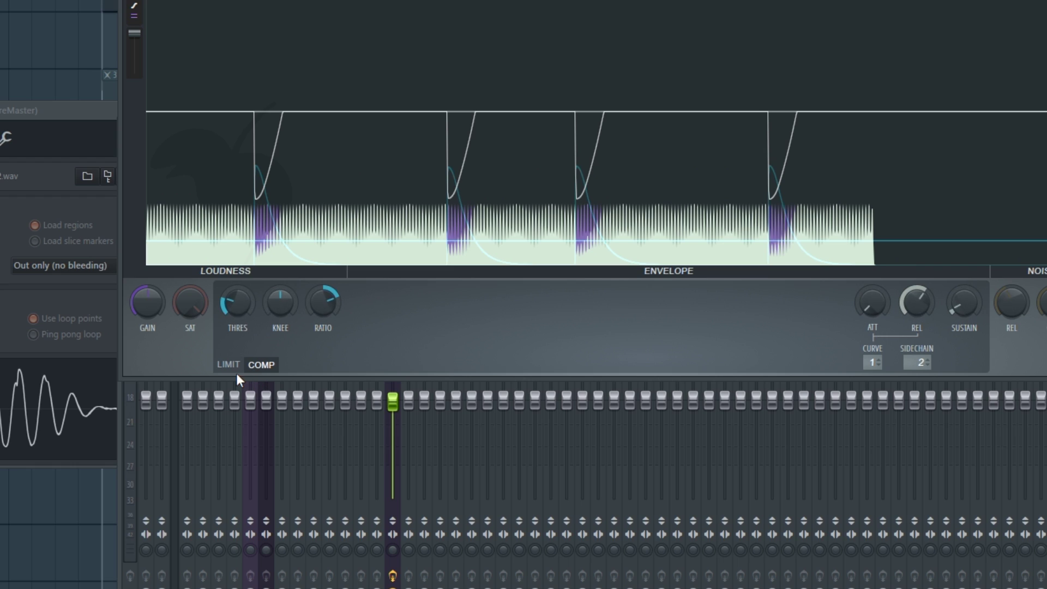
click(236, 366)
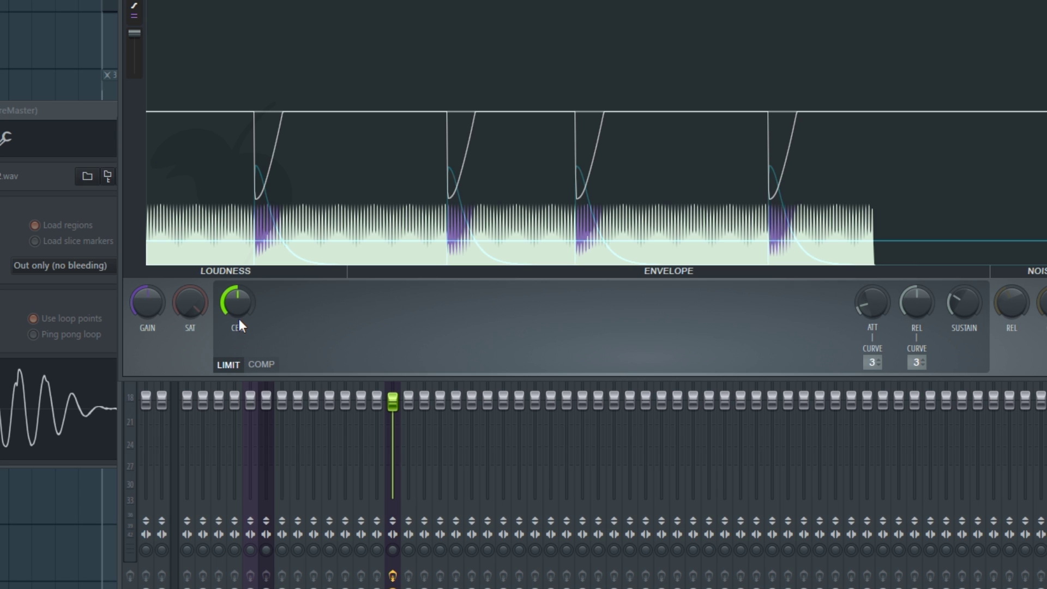
drag(239, 320, 238, 278)
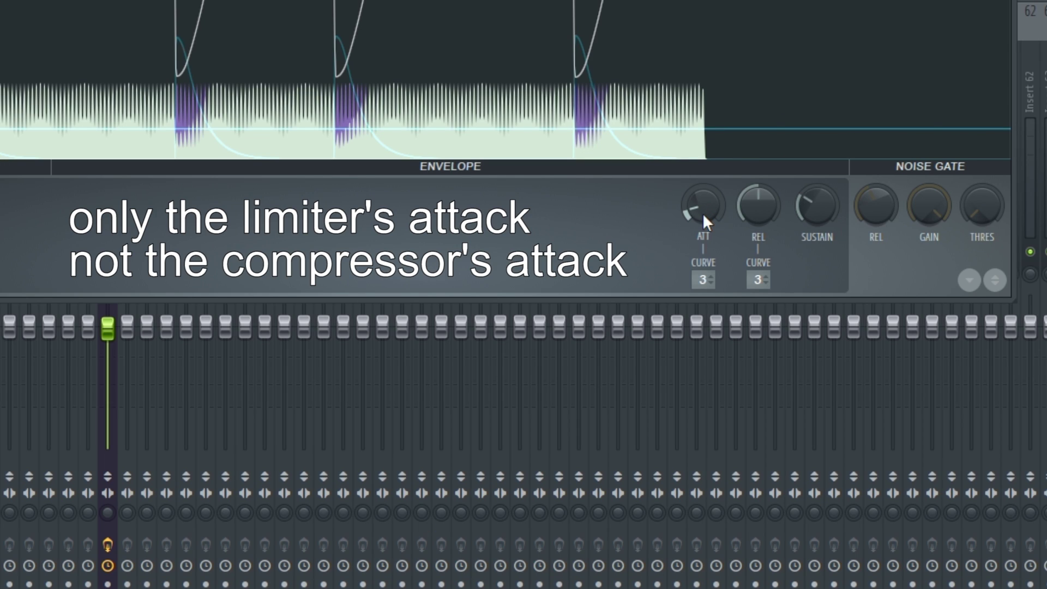
drag(699, 205, 698, 223)
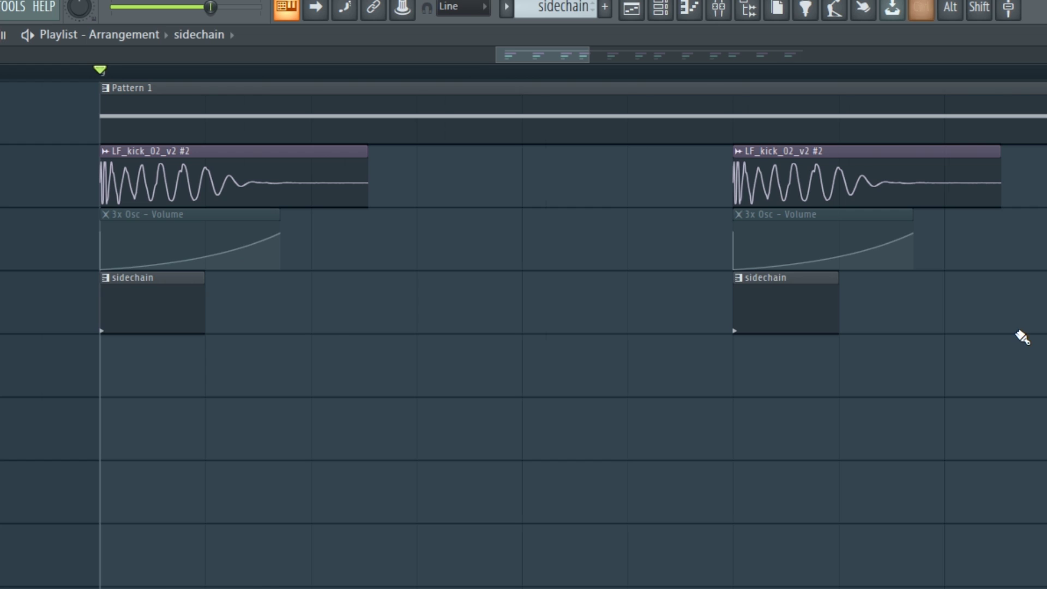
- Open the 3x Osc - Volume automation clip's settings and trigger the envelope from its C5 key while watching the mixer fader
scroll(1020, 338, down, 2)
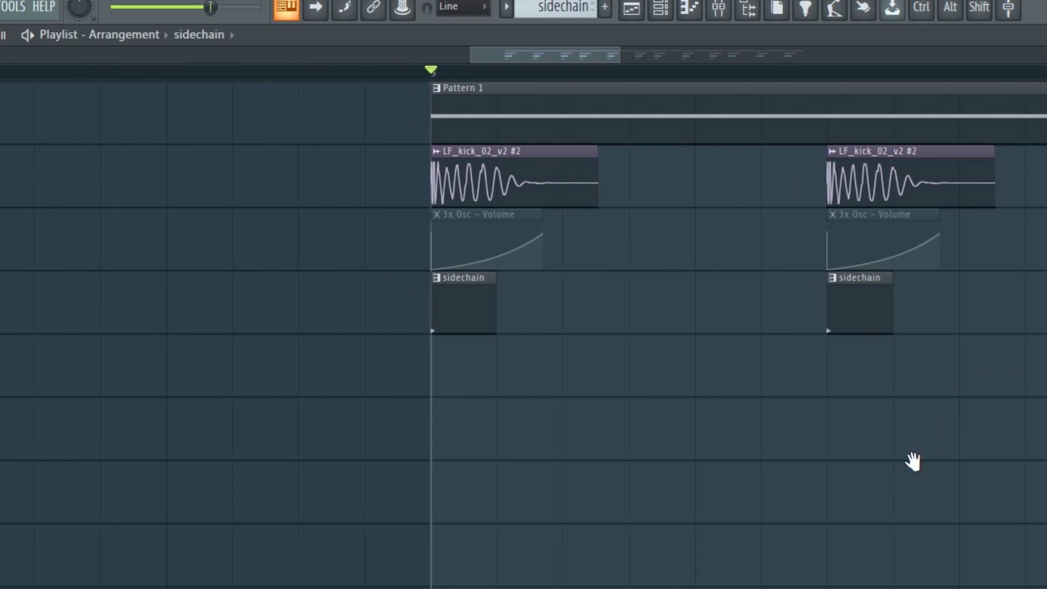
scroll(637, 406, down, 1)
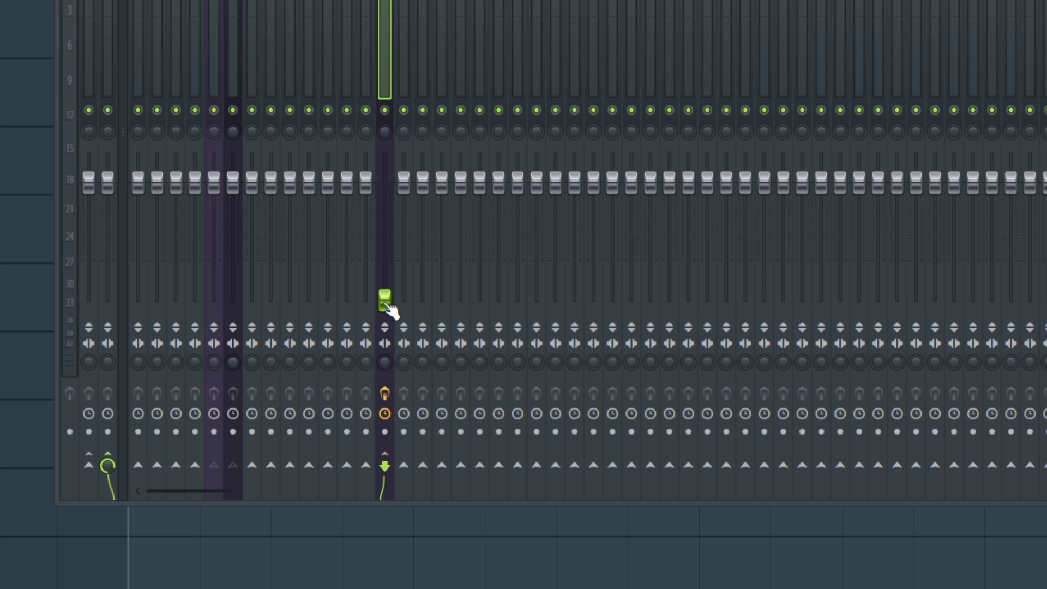
right_click(386, 299)
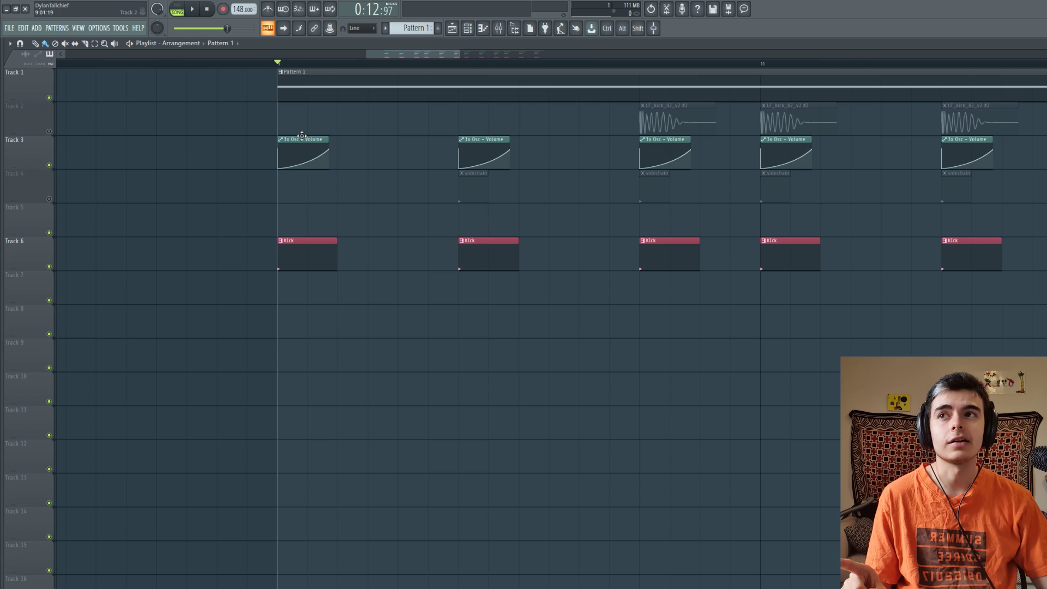
double_click(302, 136)
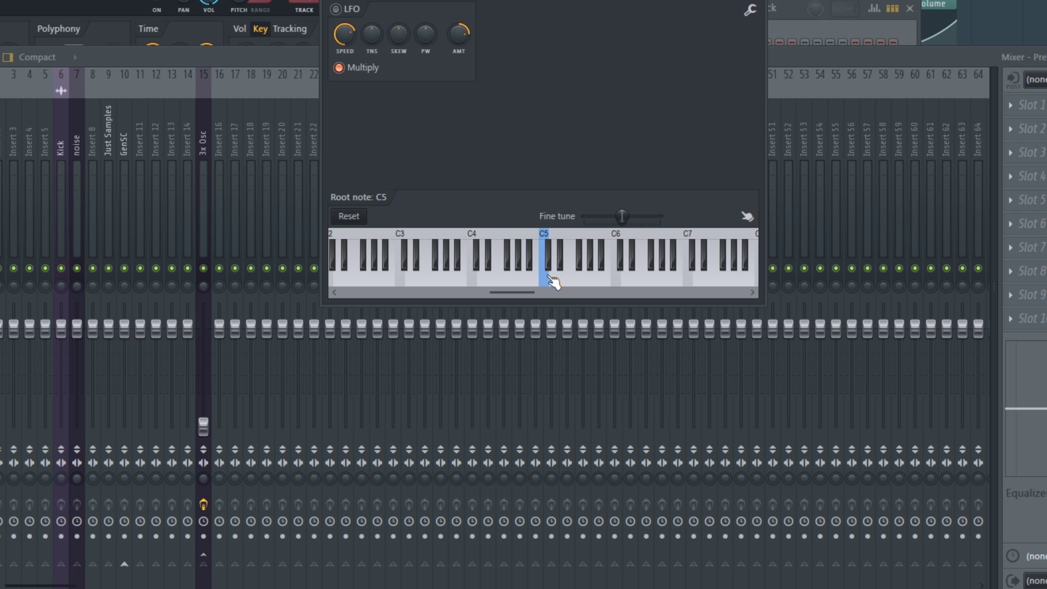
click(552, 279)
click(551, 280)
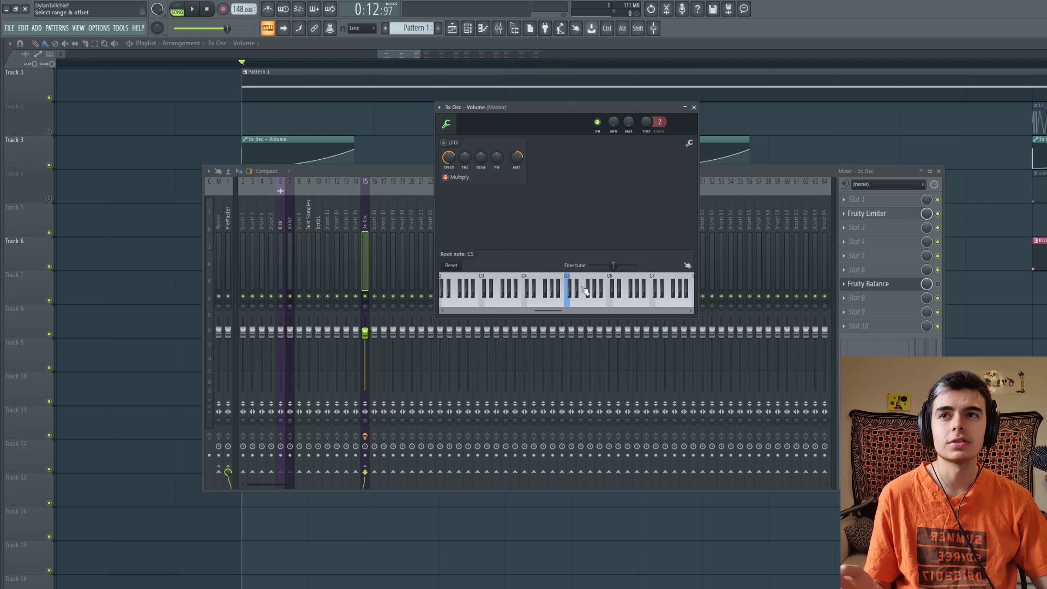
right_click(268, 51)
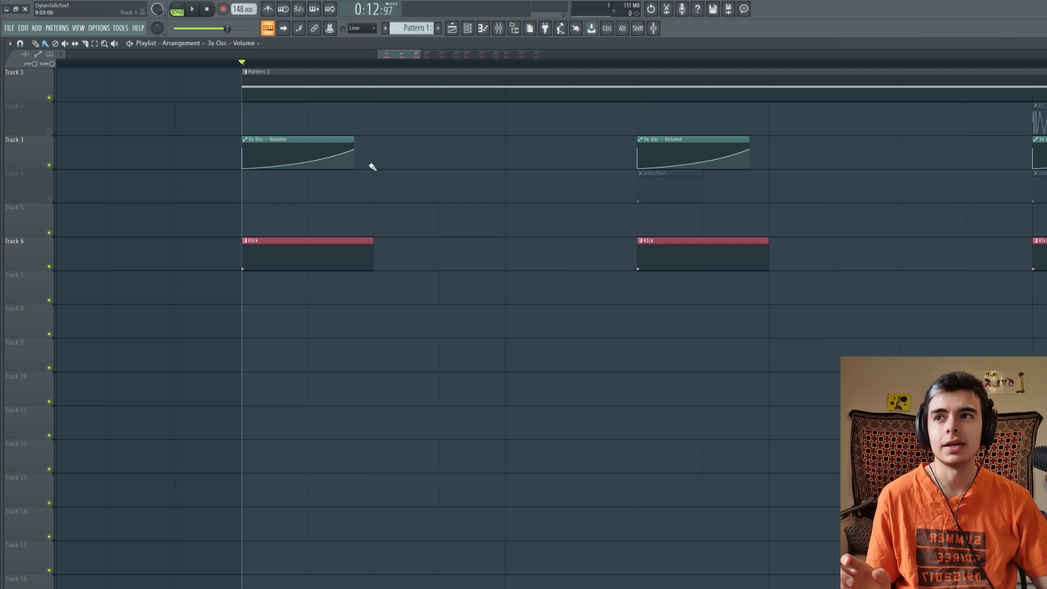
- Mute Track 6 with the Kick pattern clips in the playlist
scroll(273, 227, down, 5)
click(49, 267)
scroll(256, 208, up, 2)
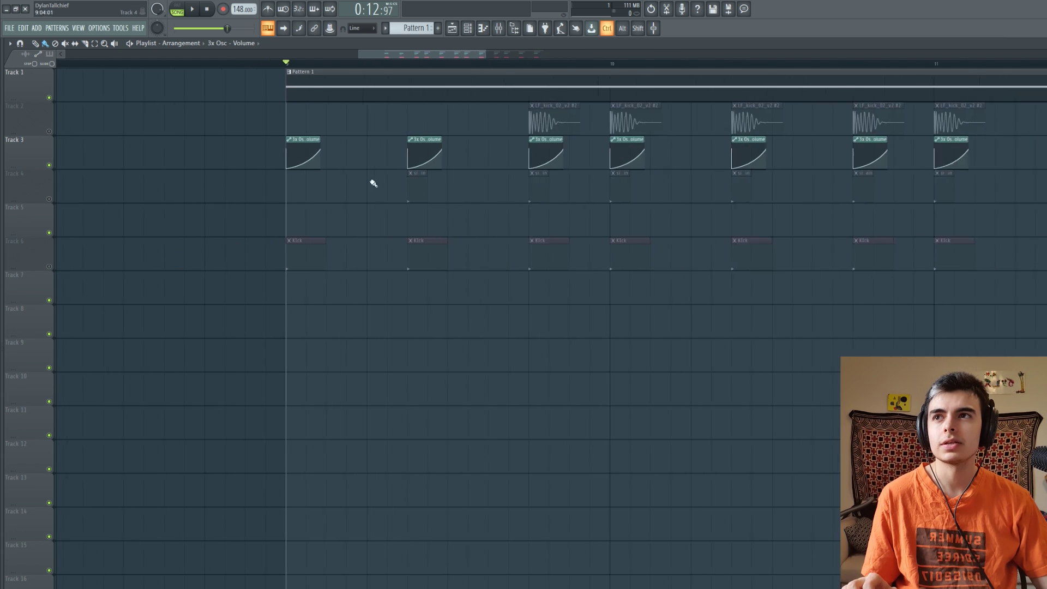
- Create a new pattern named midi sidechain with the 3x Osc - Volume automation channel triggered on the first step
scroll(404, 167, up, 1)
click(437, 28)
text(midi sidechain)
key(Return)
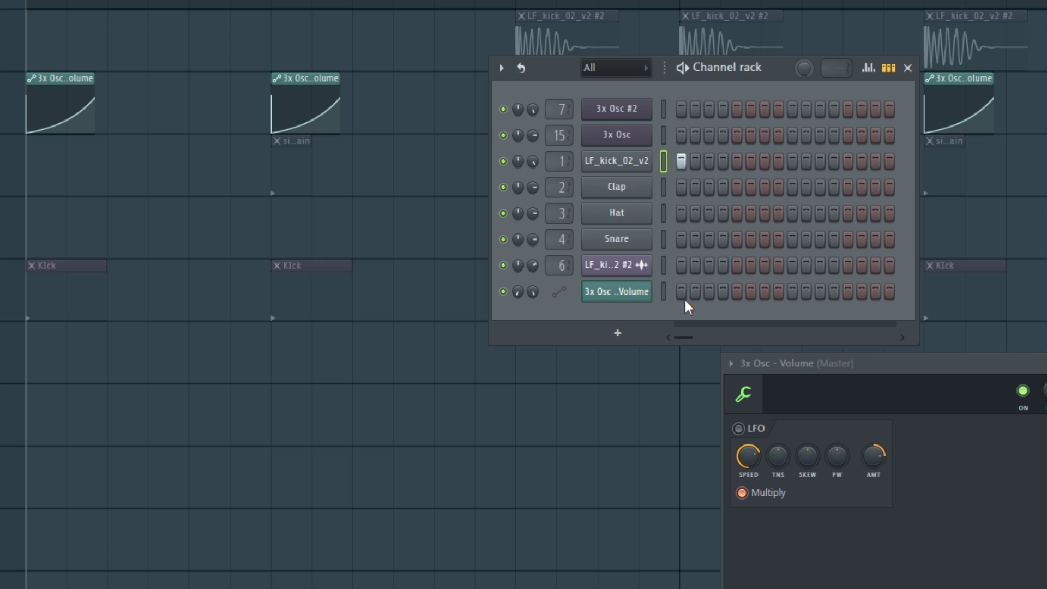
click(682, 293)
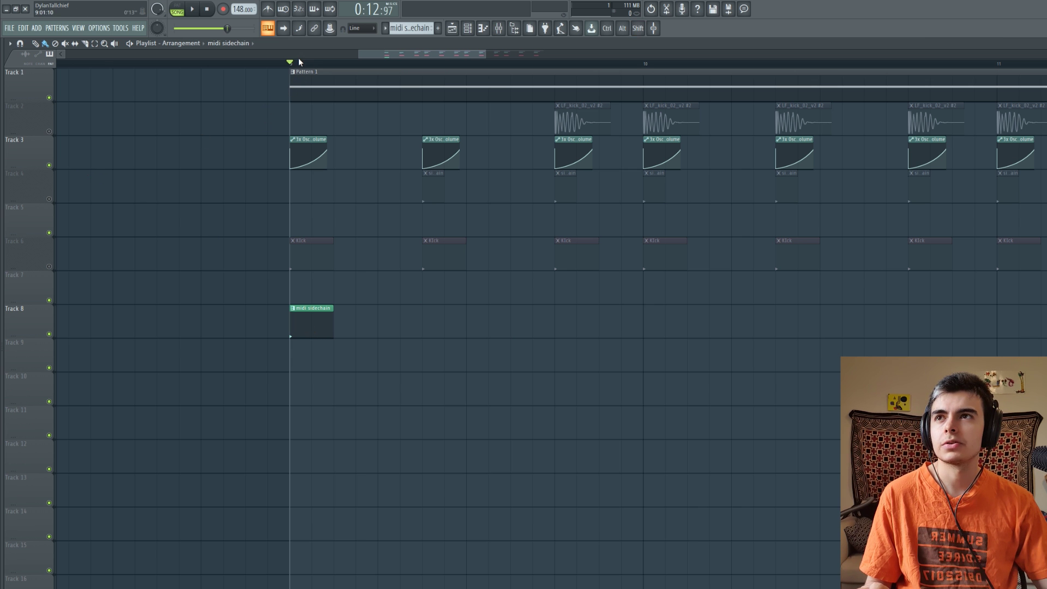
- Mute Tracks 3 and 5, and repeat the midi sidechain clip along Track 8 at the kick positions
click(50, 165)
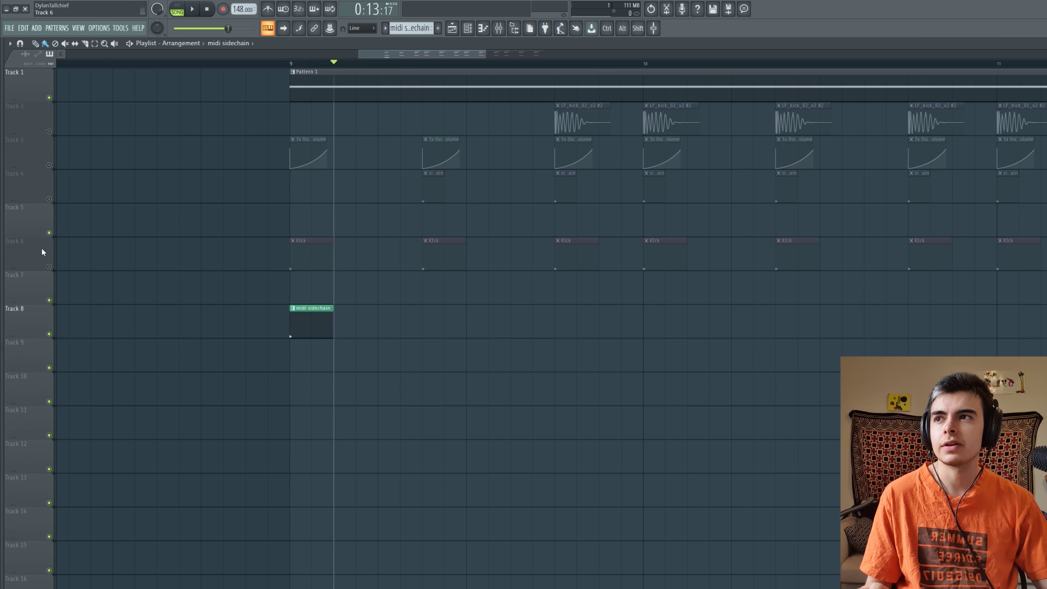
click(50, 232)
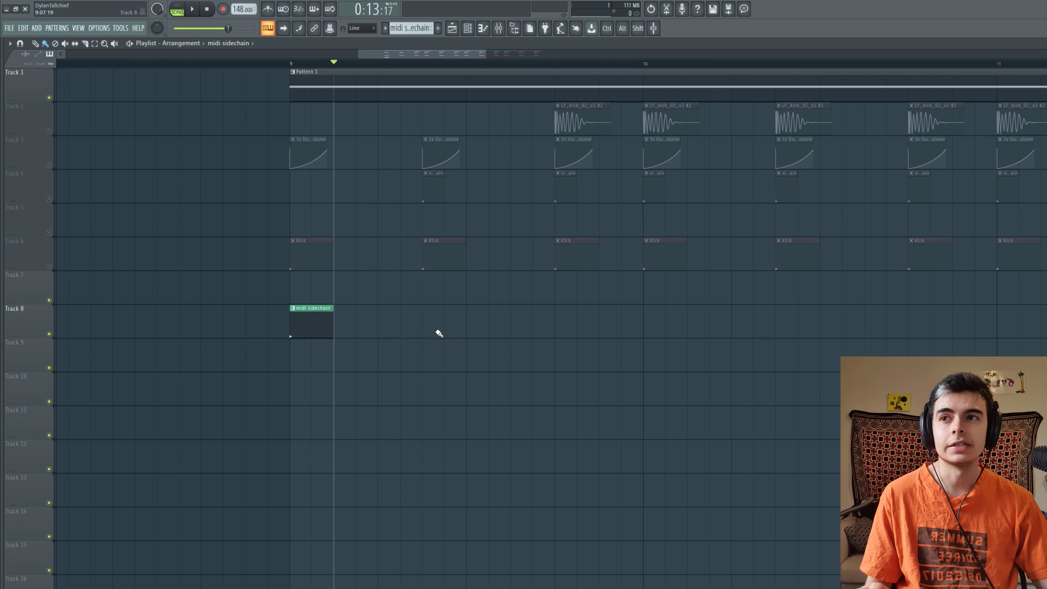
click(423, 319)
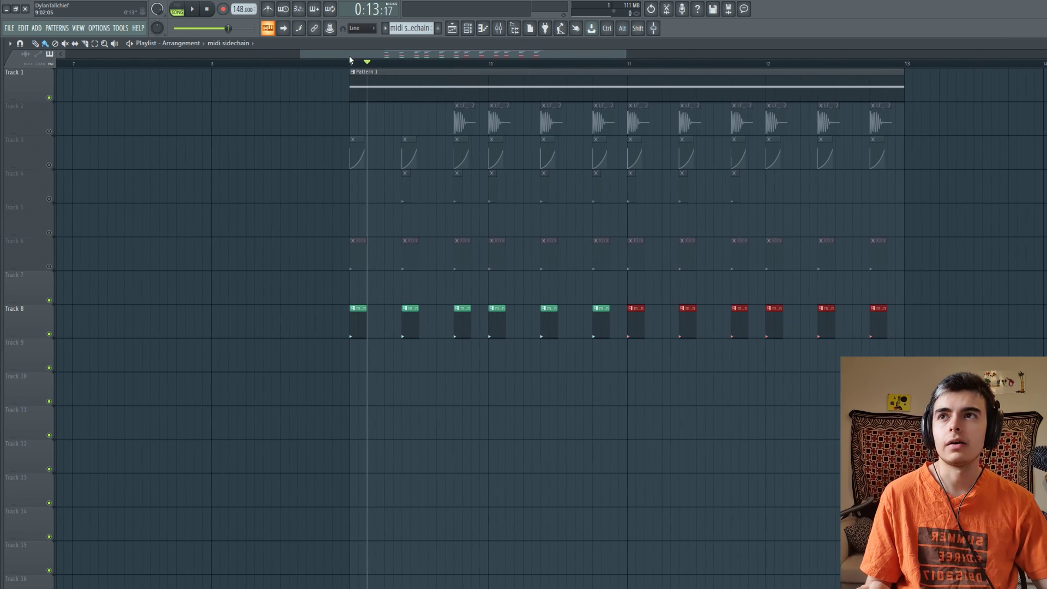
- Play the arrangement and move the playhead between the midi sidechain clips while checking the 3x Osc fader in the mixer
key(space)
click(499, 31)
key(space)
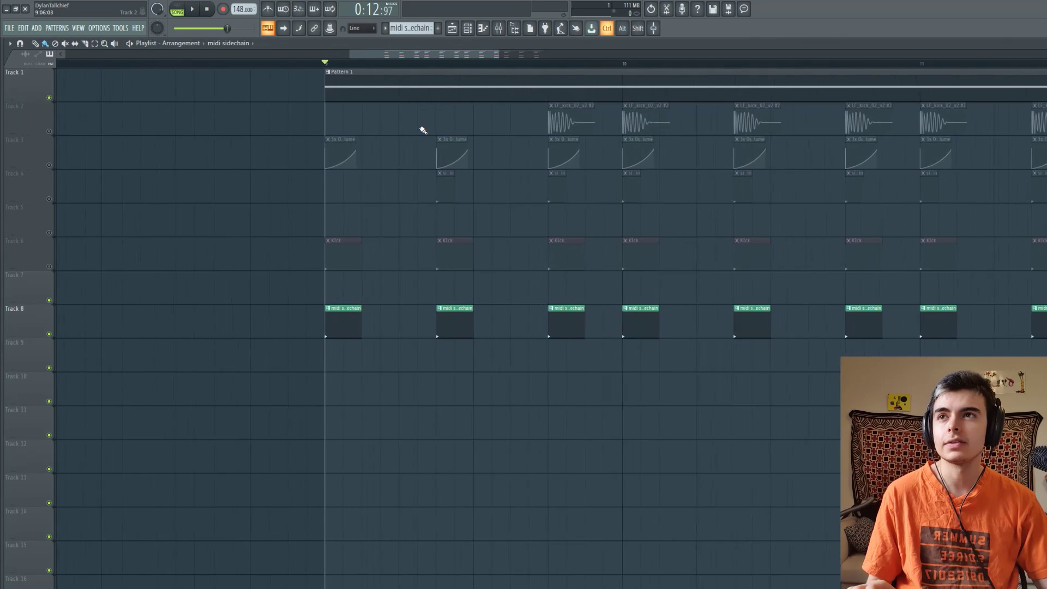
key(F9)
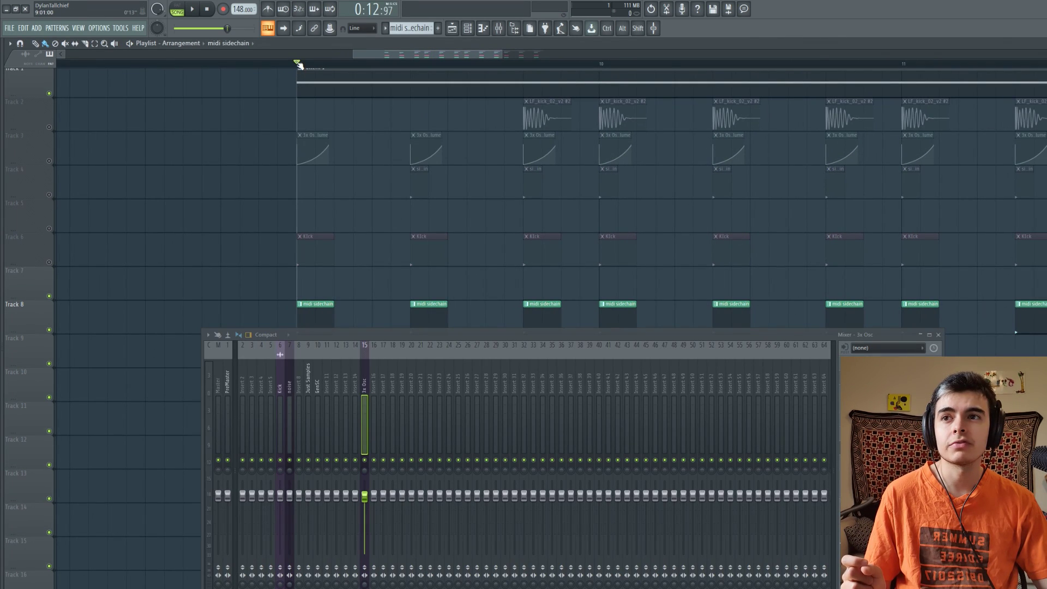
drag(299, 65, 410, 70)
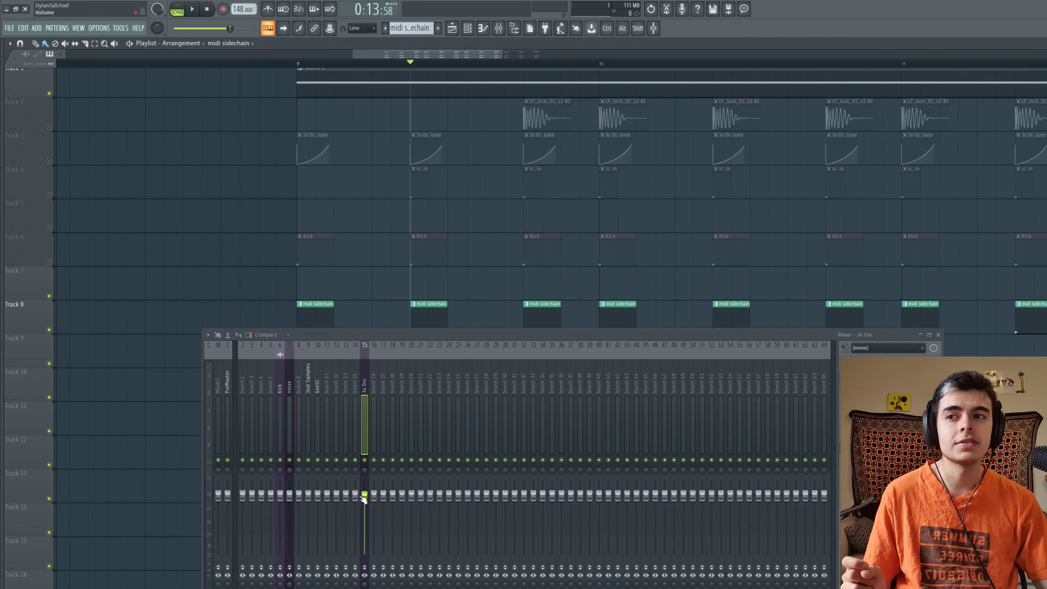
drag(409, 60, 296, 113)
- Play Pattern 1's sustained 3x Osc note on its own in pattern mode, and return to the song playlist
double_click(322, 80)
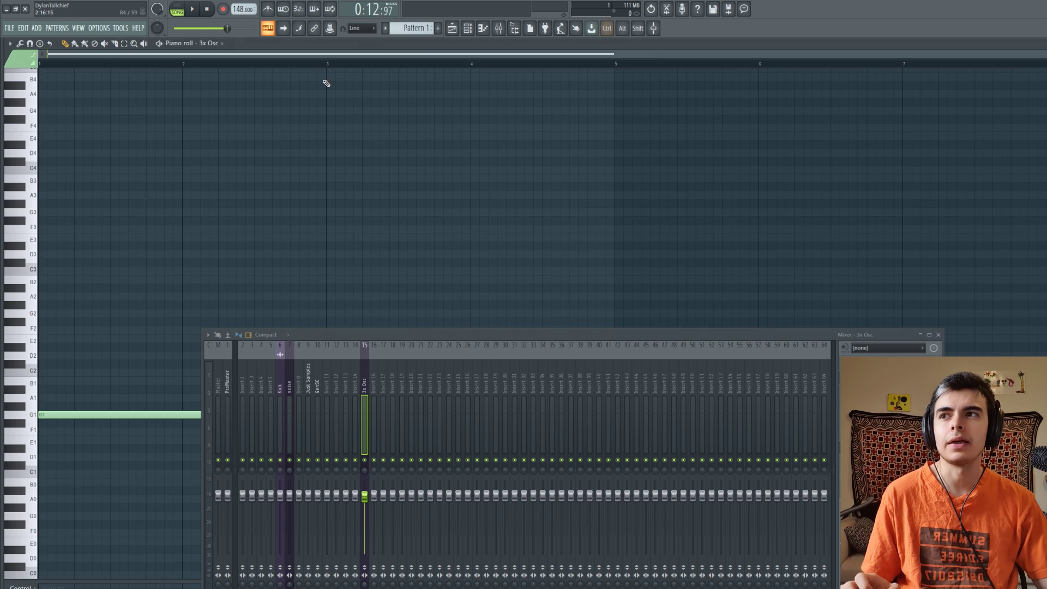
click(177, 9)
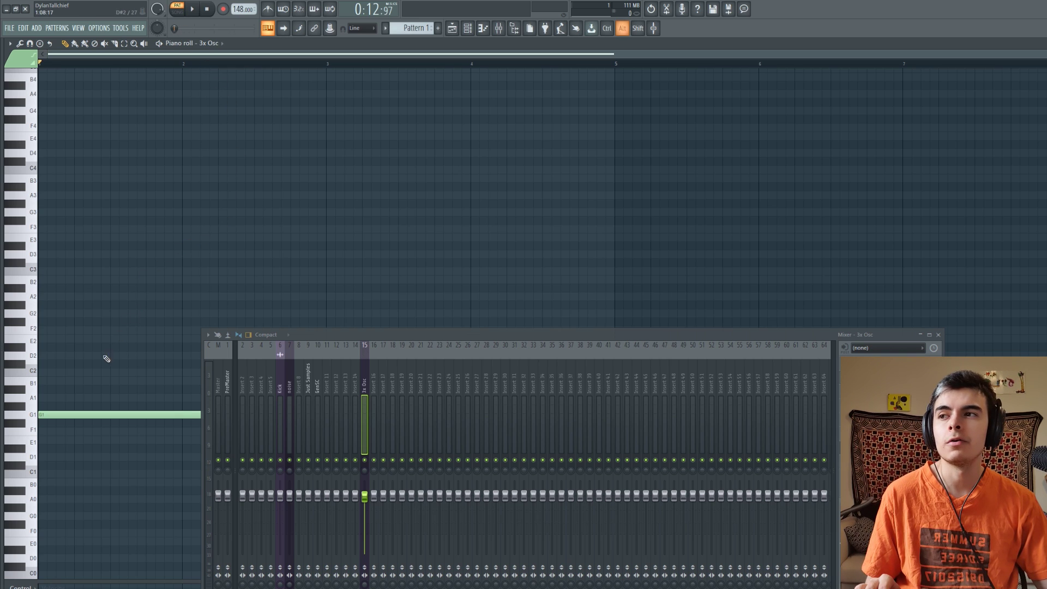
alt+right_click(91, 378)
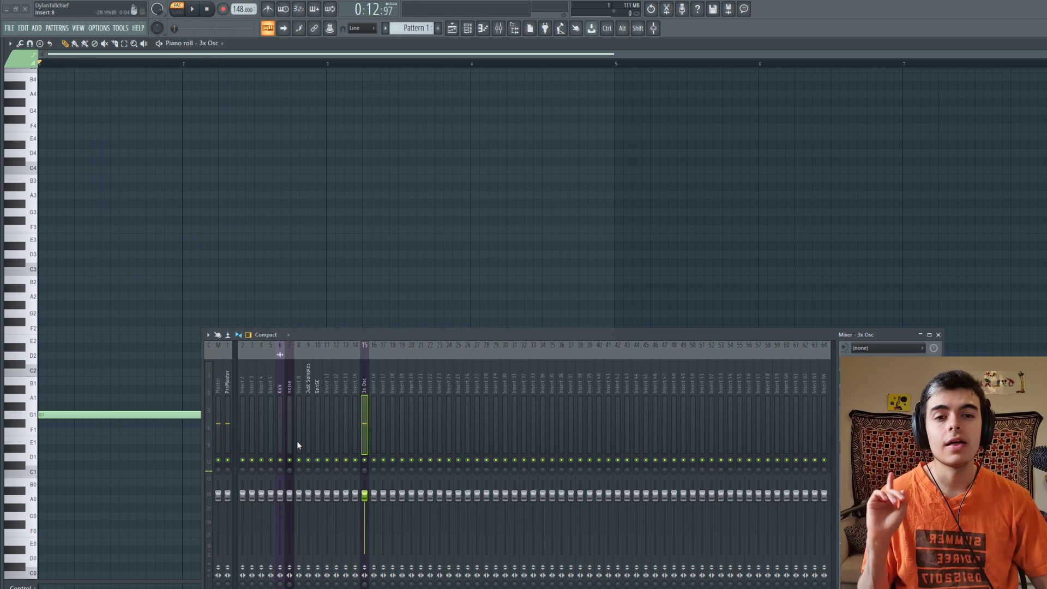
click(452, 28)
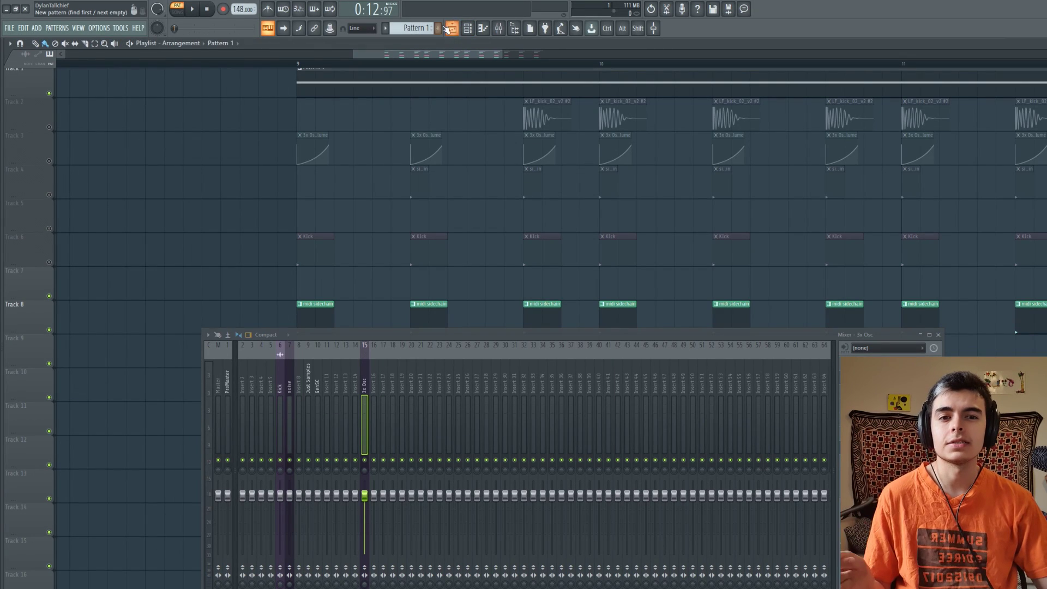
click(295, 72)
- Try lowering the 3x Osc mixer track's volume fader and reset it to its default level
drag(389, 333, 494, 140)
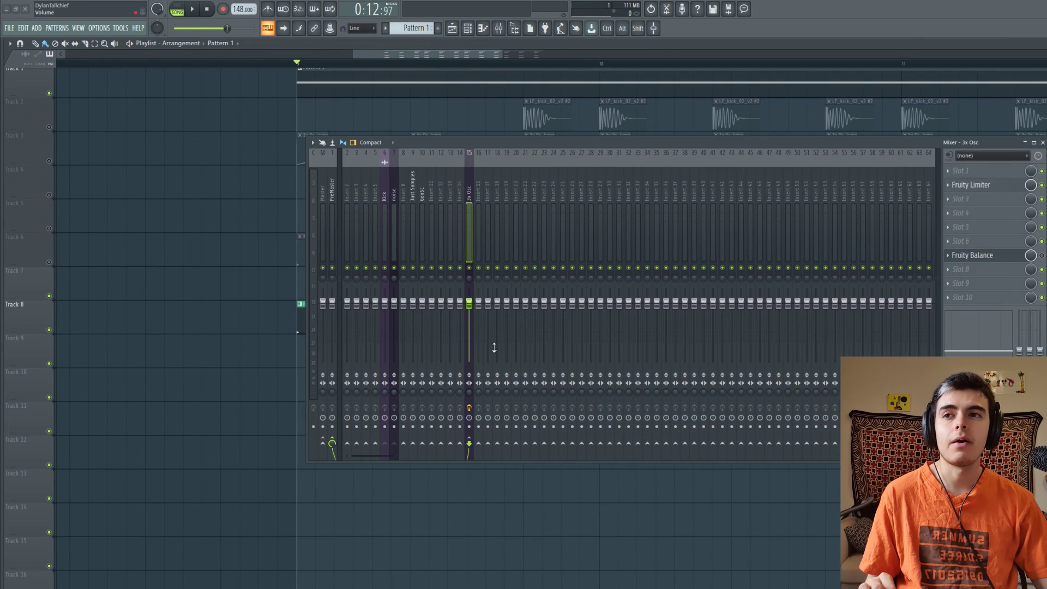
drag(469, 303, 469, 316)
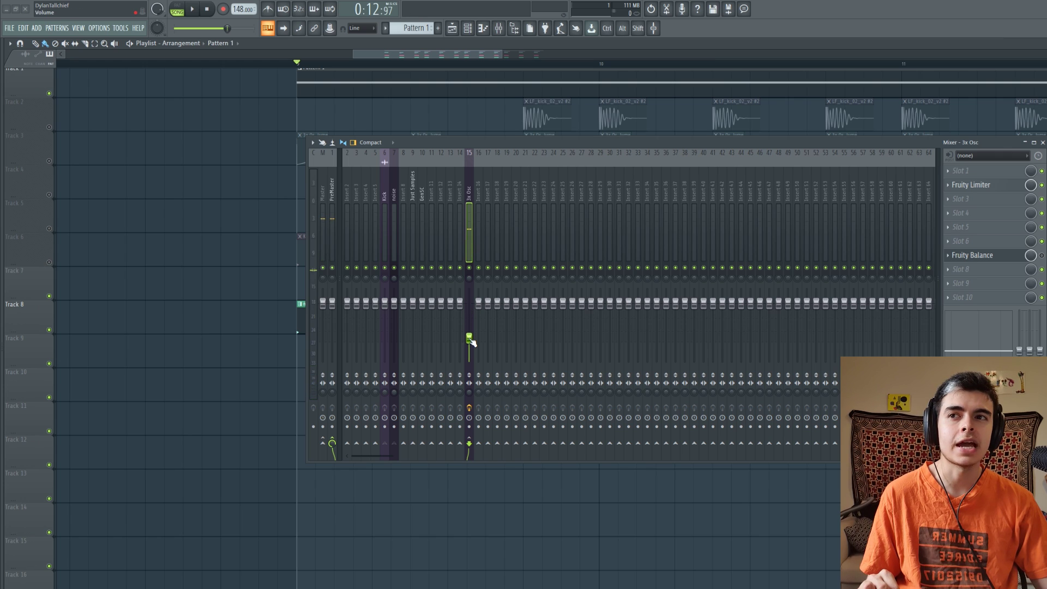
alt+click(470, 339)
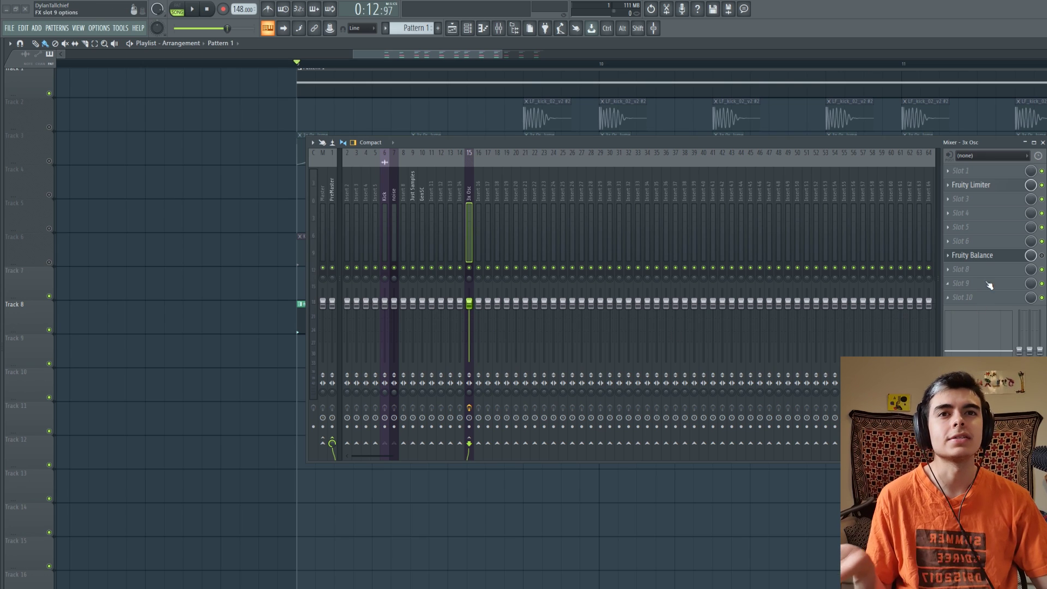
- Show the Fruity Balance on the 3x Osc mixer track, and try lowering an empty insert's fader before resetting it
click(976, 255)
drag(396, 141, 379, 281)
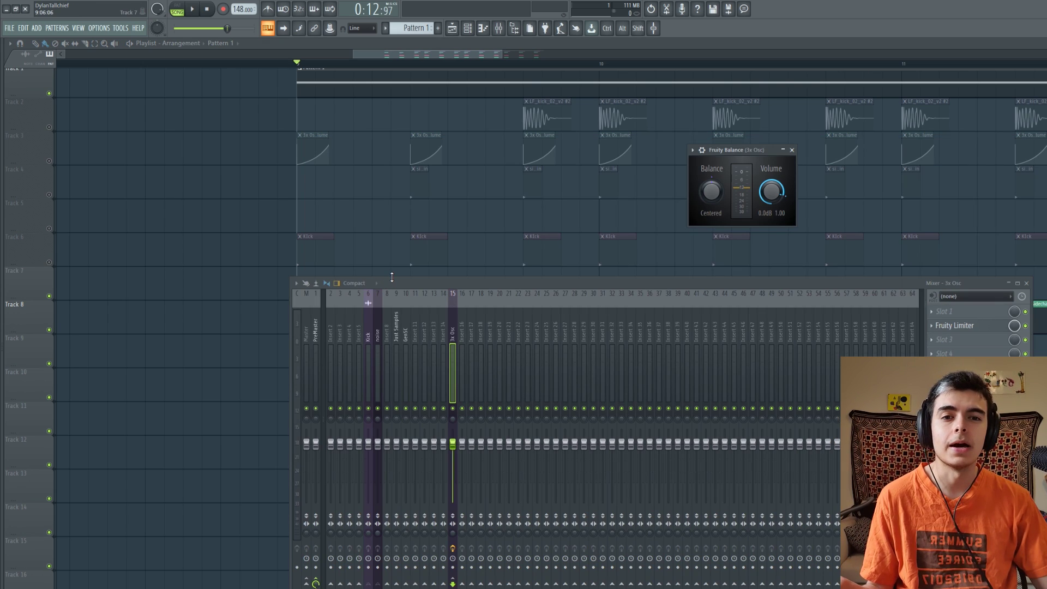
drag(500, 444, 499, 456)
alt+click(499, 463)
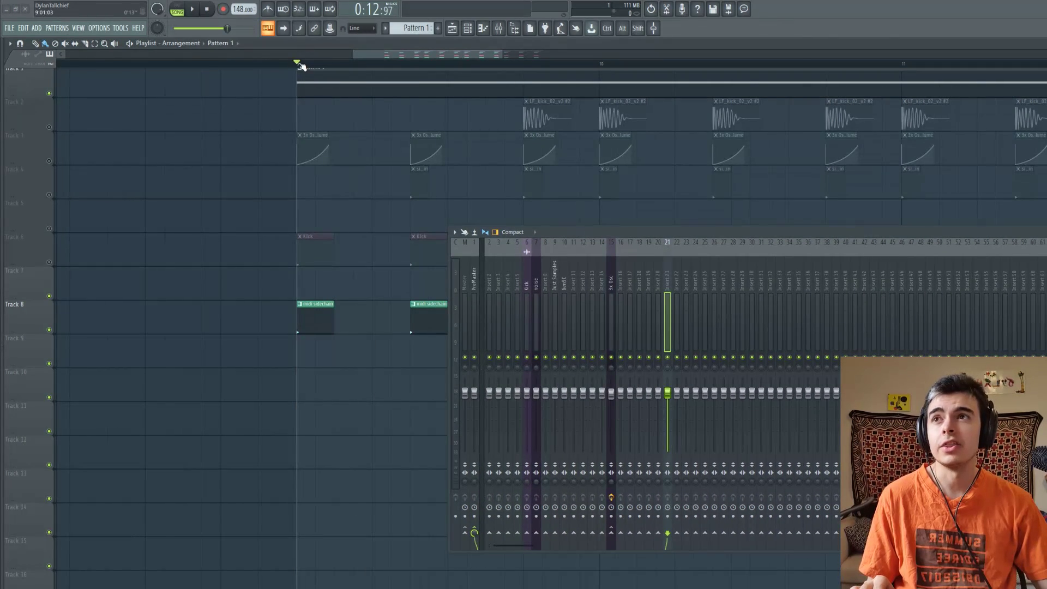
- Lower the 3x Osc mixer track's volume fader manually
drag(355, 138, 190, 167)
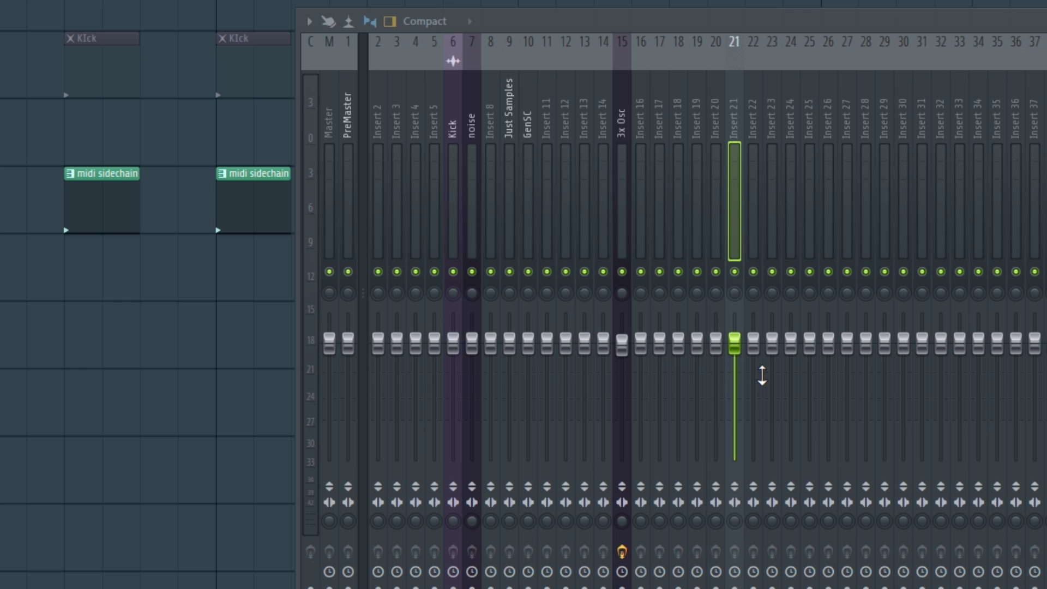
drag(623, 399, 634, 416)
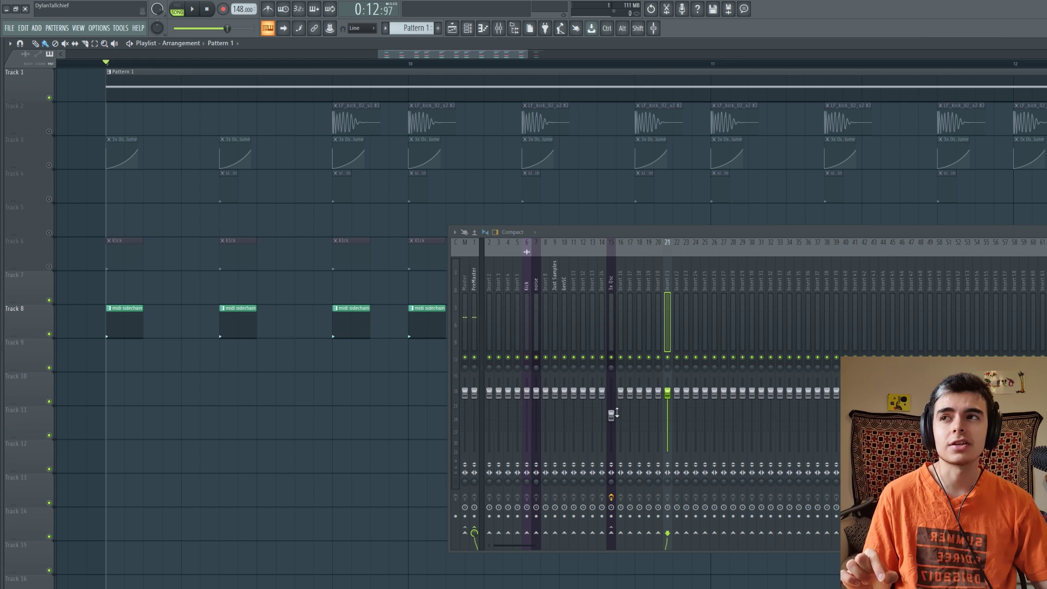
- Move the first 3x Osc - Volume clip from Track 3 to Track 10 and test the fader response with the playhead and playback
scroll(75, 168, up, 5)
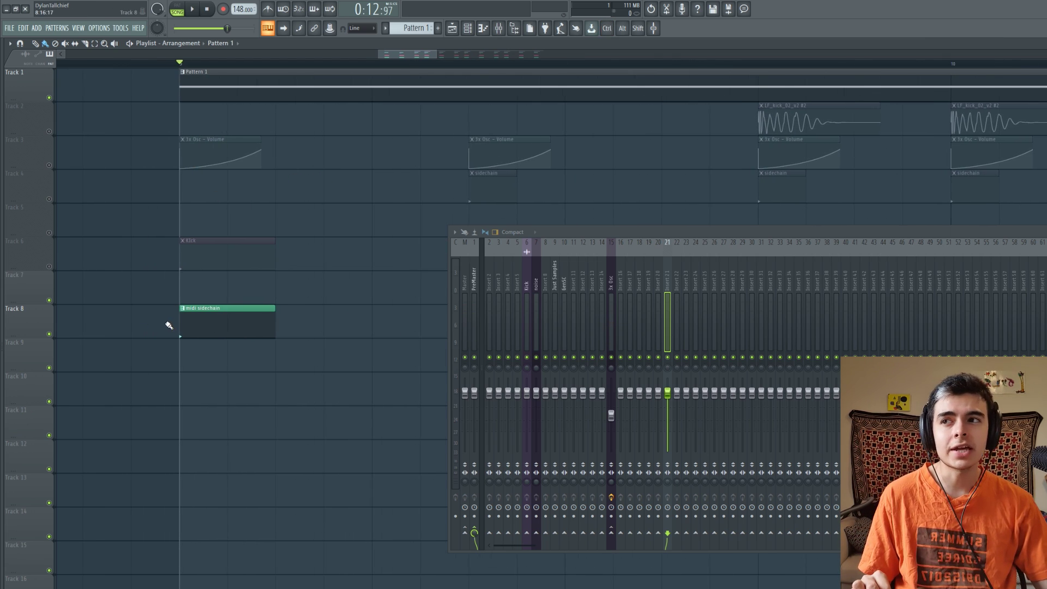
drag(188, 151, 187, 387)
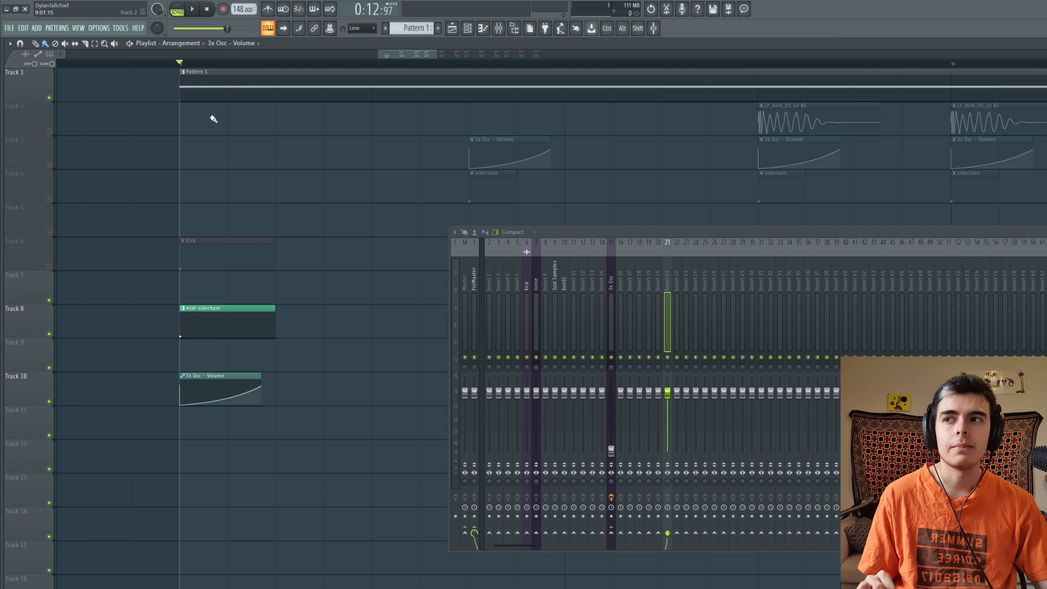
click(227, 64)
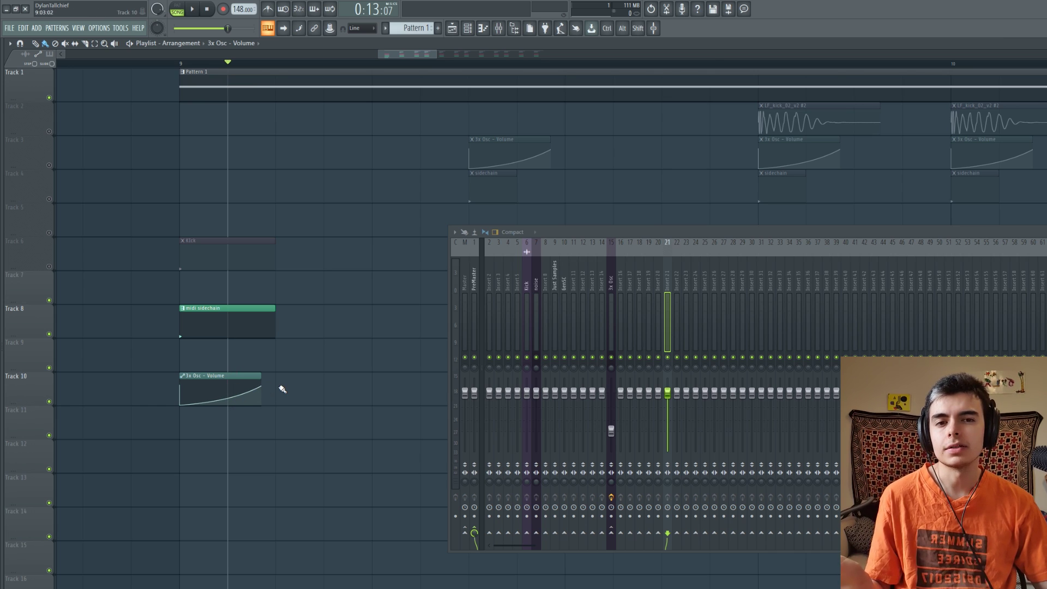
click(181, 63)
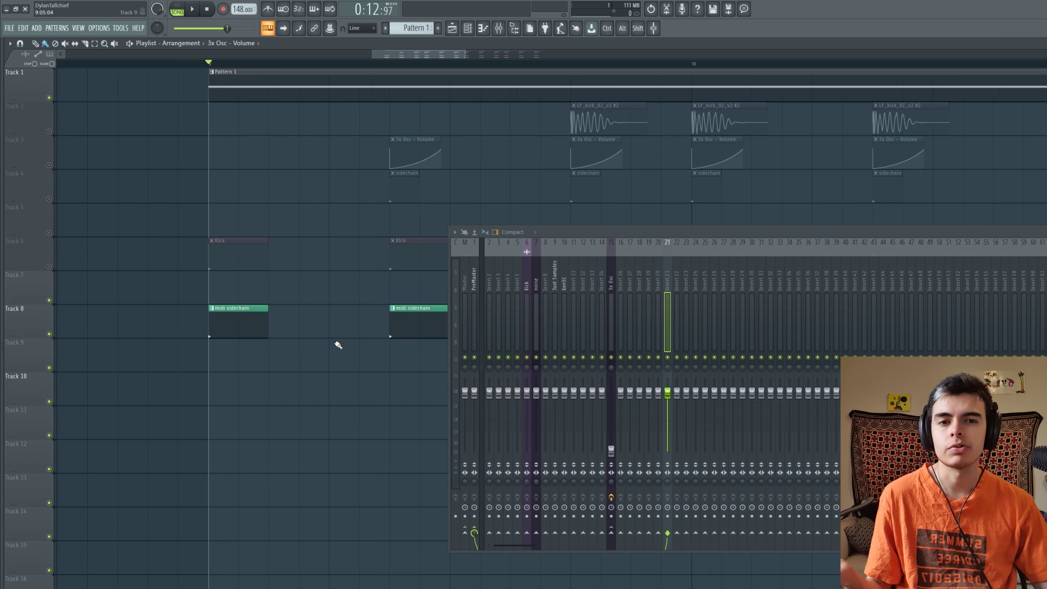
key(space)
key(space)
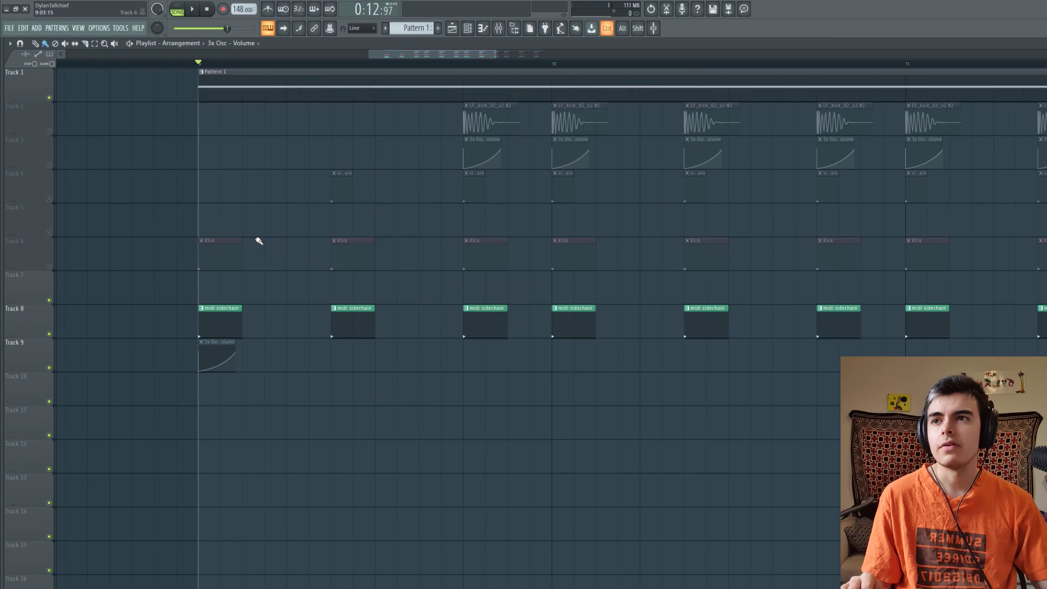
- Delete the remaining 3x Osc - Volume clips on Track 3 and the sidechain clips on Track 4
scroll(227, 335, up, 3)
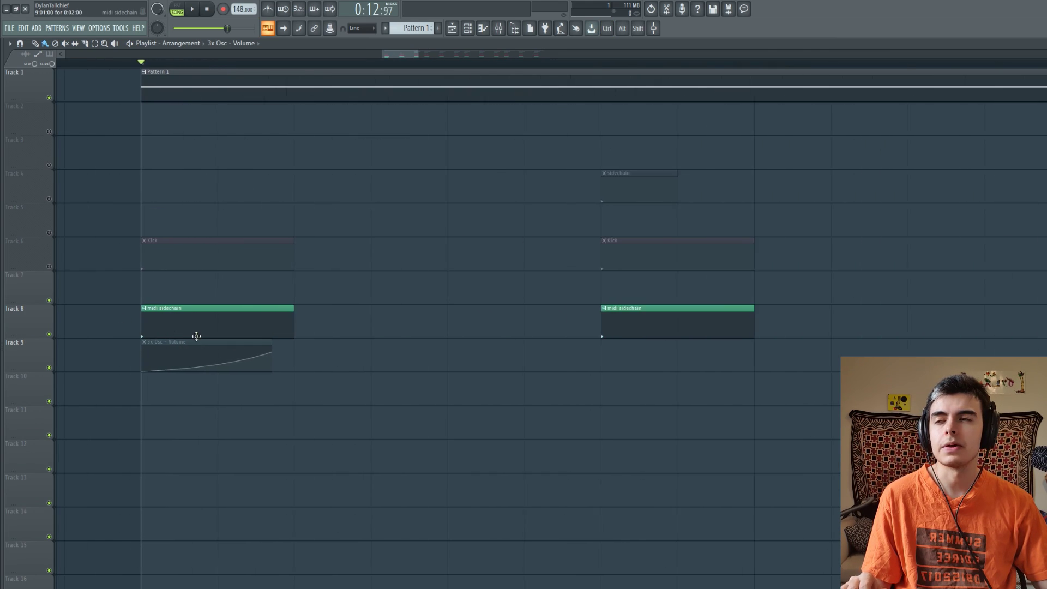
scroll(277, 283, down, 2)
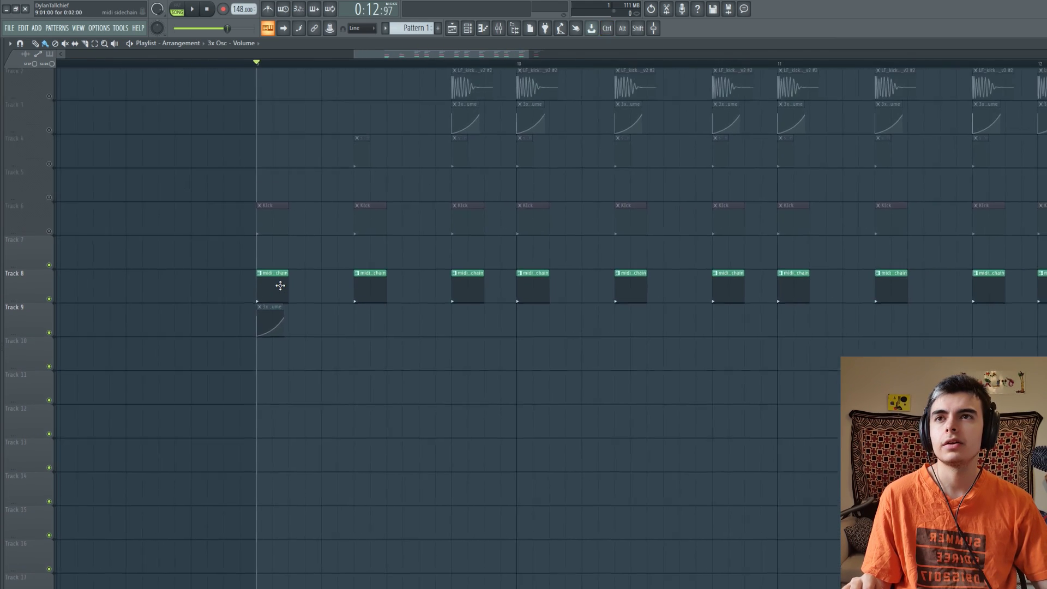
scroll(276, 227, down, 3)
drag(277, 202, 752, 165)
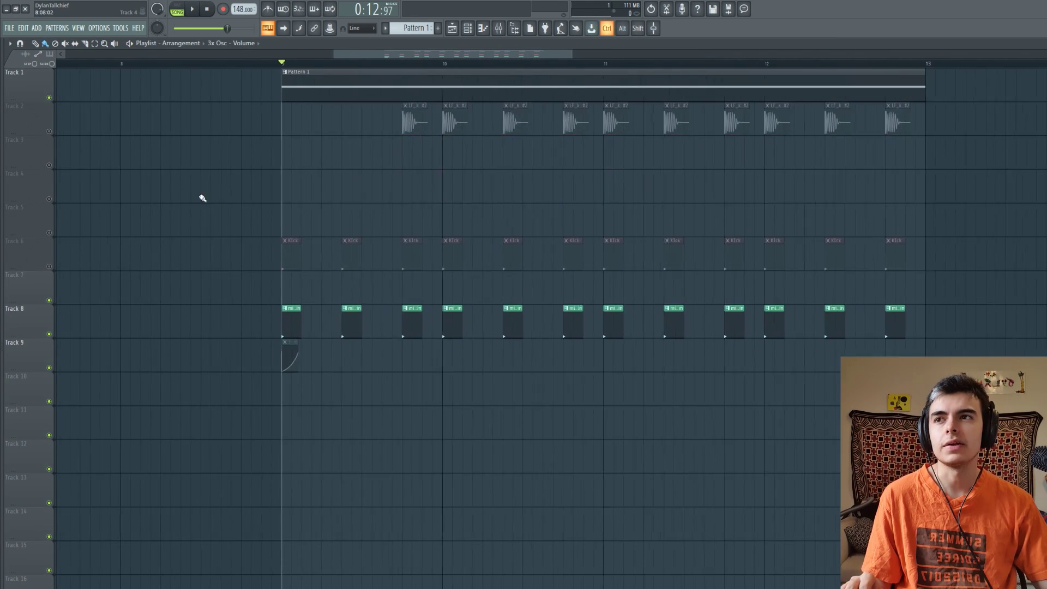
scroll(218, 305, up, 6)
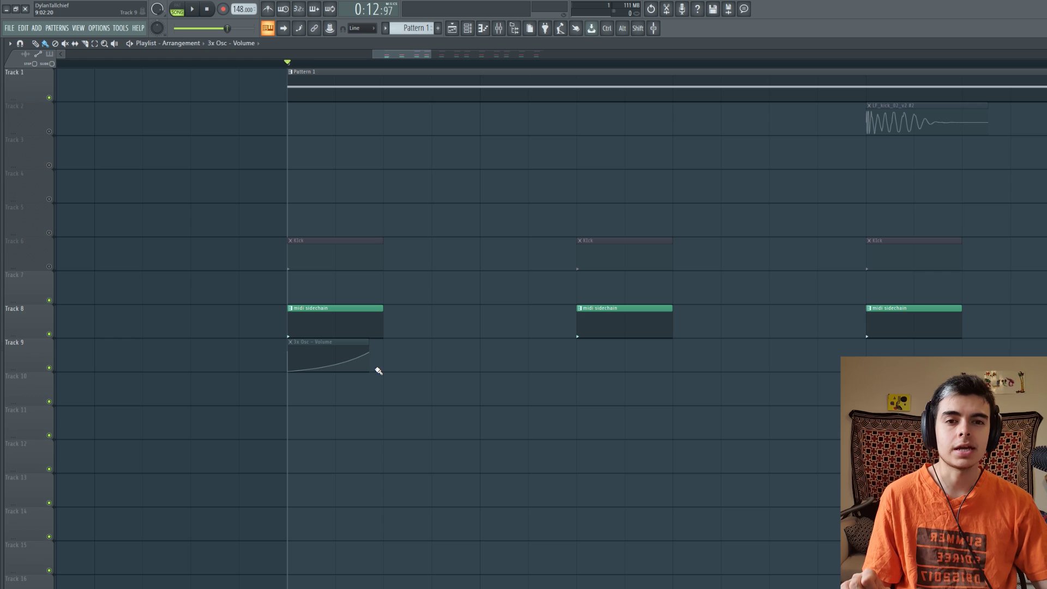
- Stretch the 3x Osc - Volume clip on Track 9 to the next midi sidechain clip and play it with the mixer shown
drag(331, 351, 379, 351)
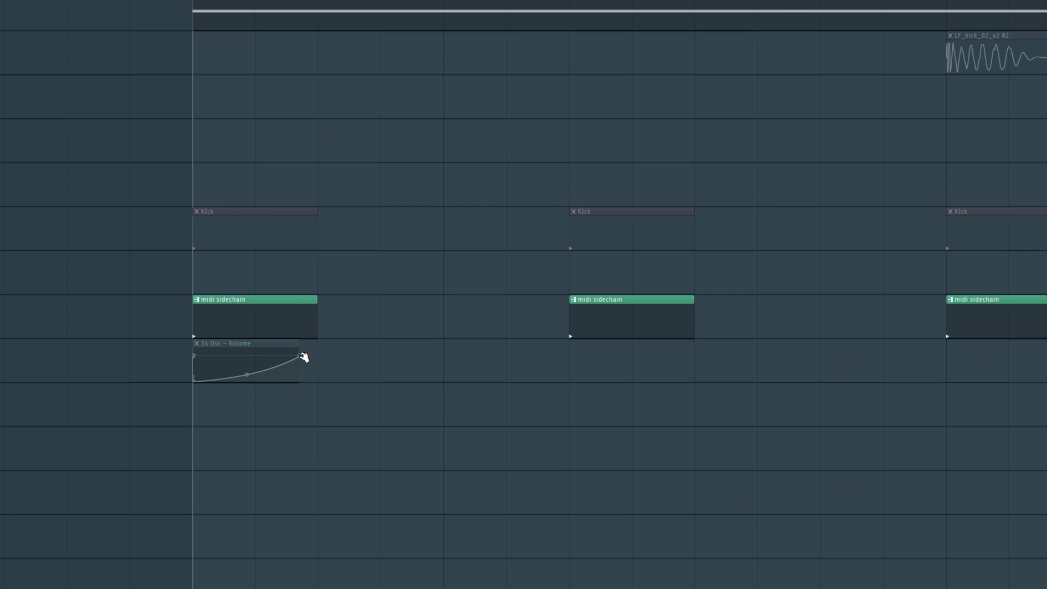
drag(304, 357, 572, 367)
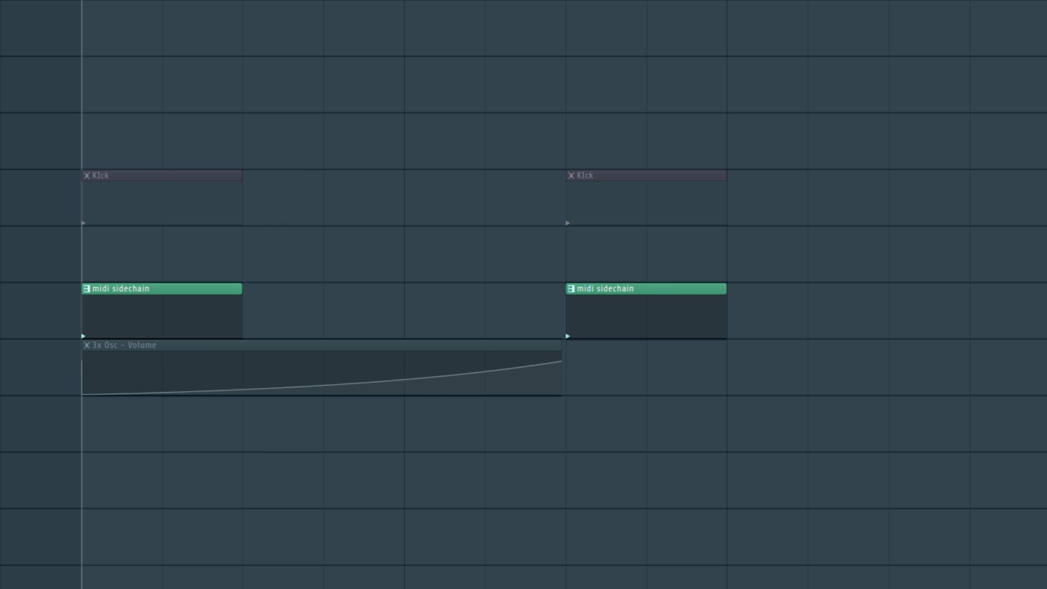
key(F9)
key(space)
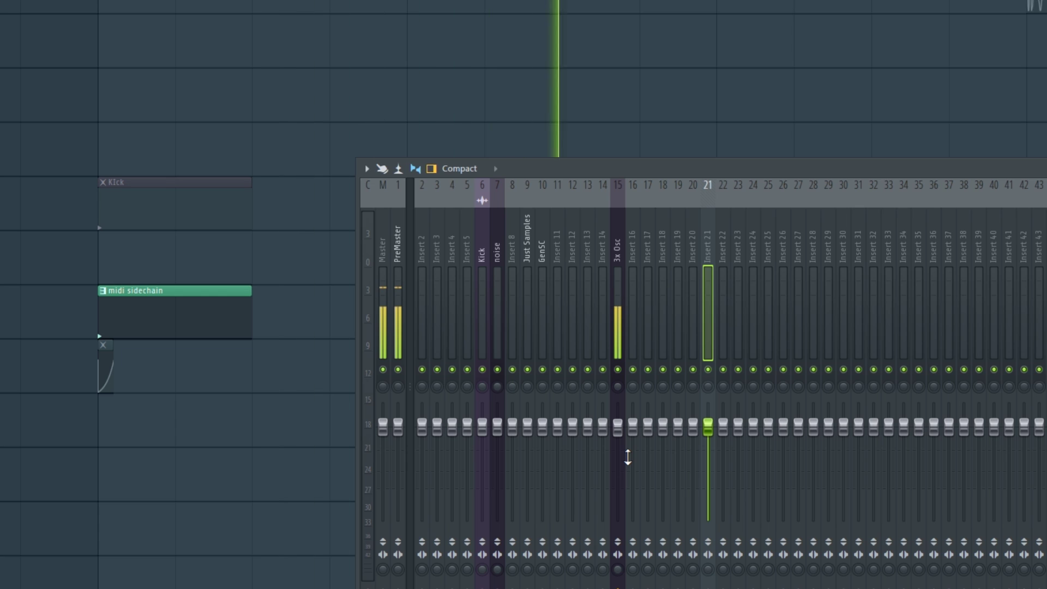
- Play the shortened 3x Osc - Volume clip and observe how the 3x Osc mixer fader follows its quick rise
key(space)
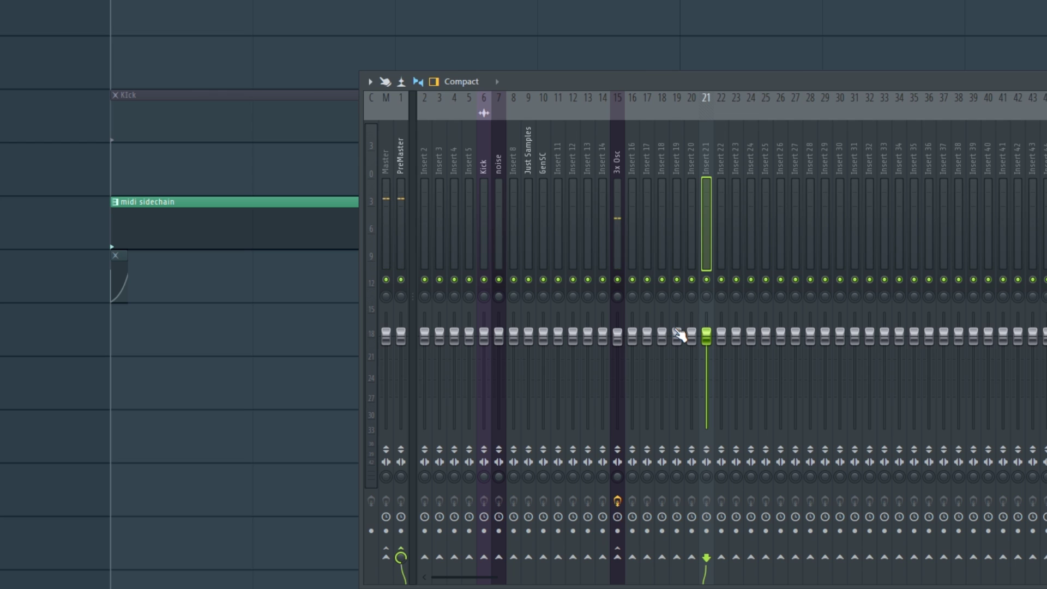
key(space)
key(space)
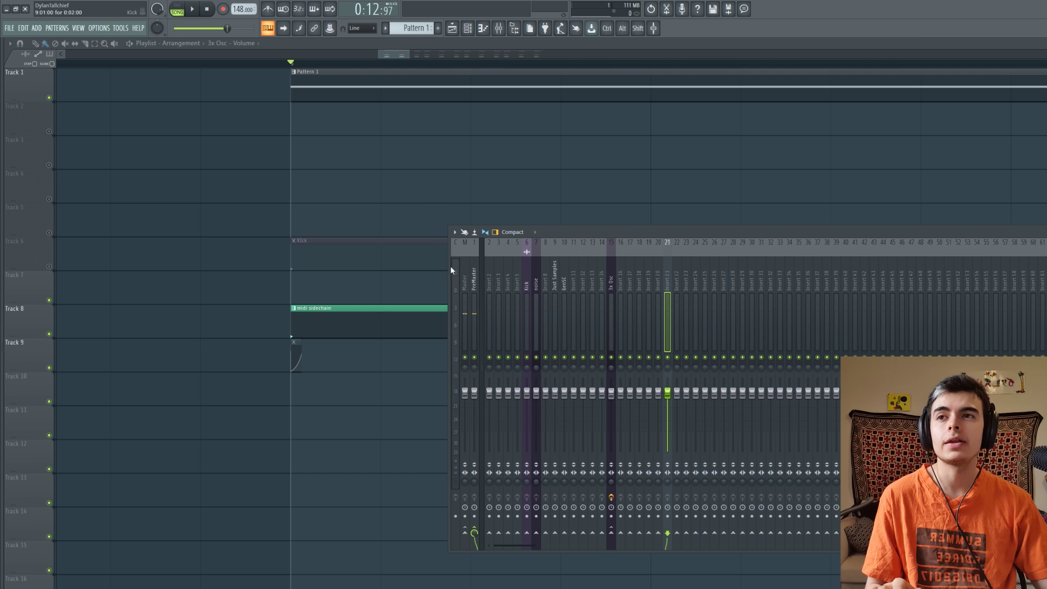
- Load Edison into slot 3 of the PreMaster track and record the bass playing through the sharp volume dip
click(461, 270)
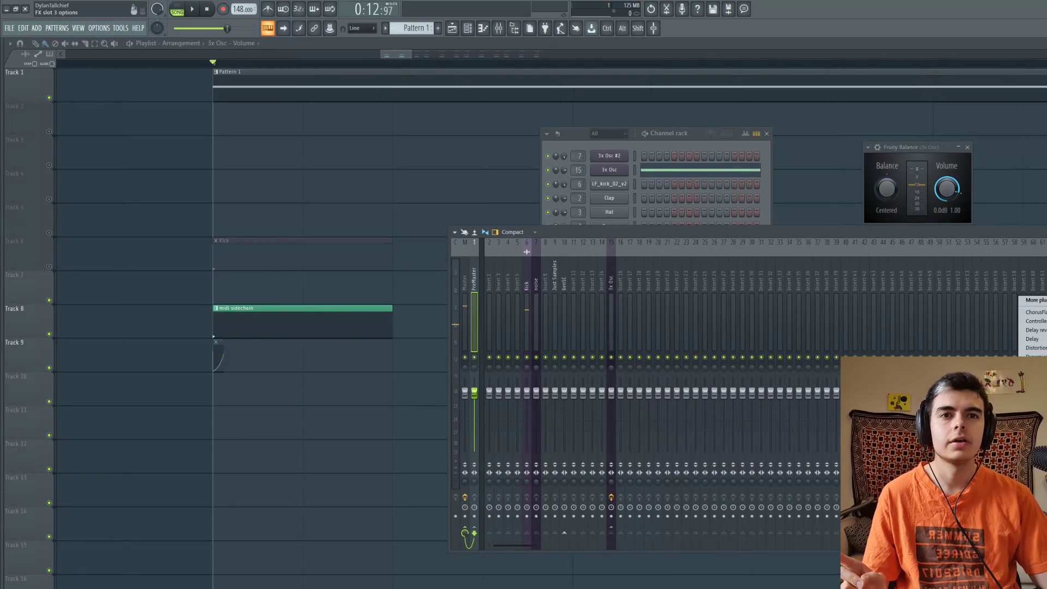
mouse_move(1034, 365)
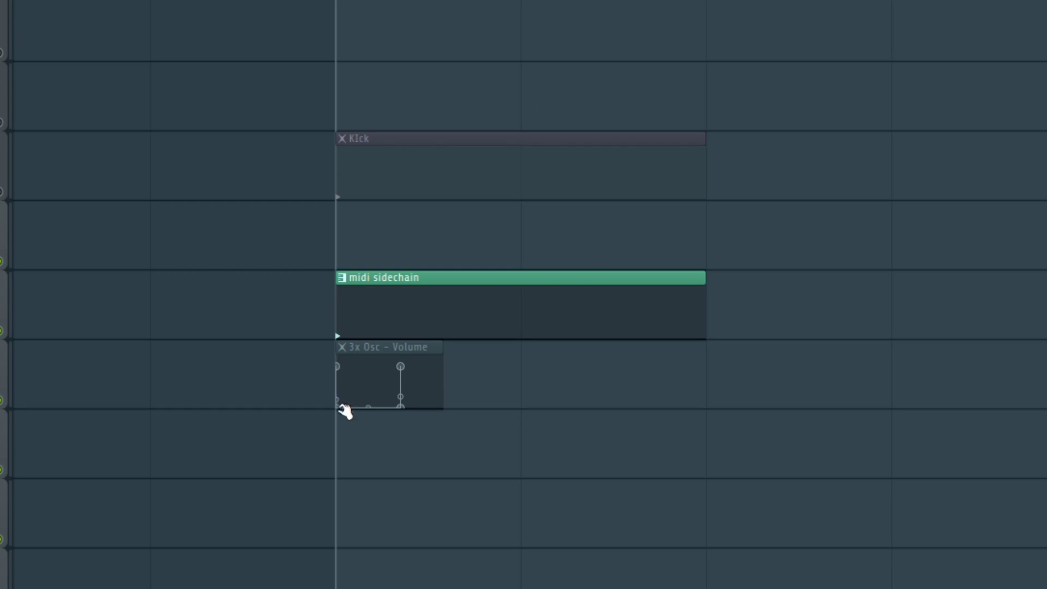
scroll(381, 275, down, 4)
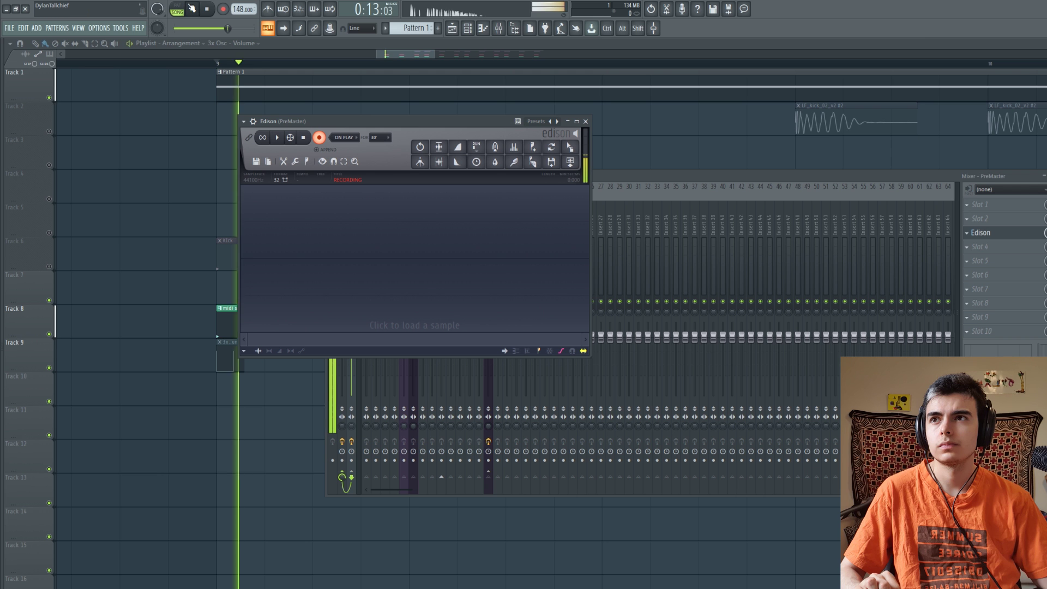
click(192, 9)
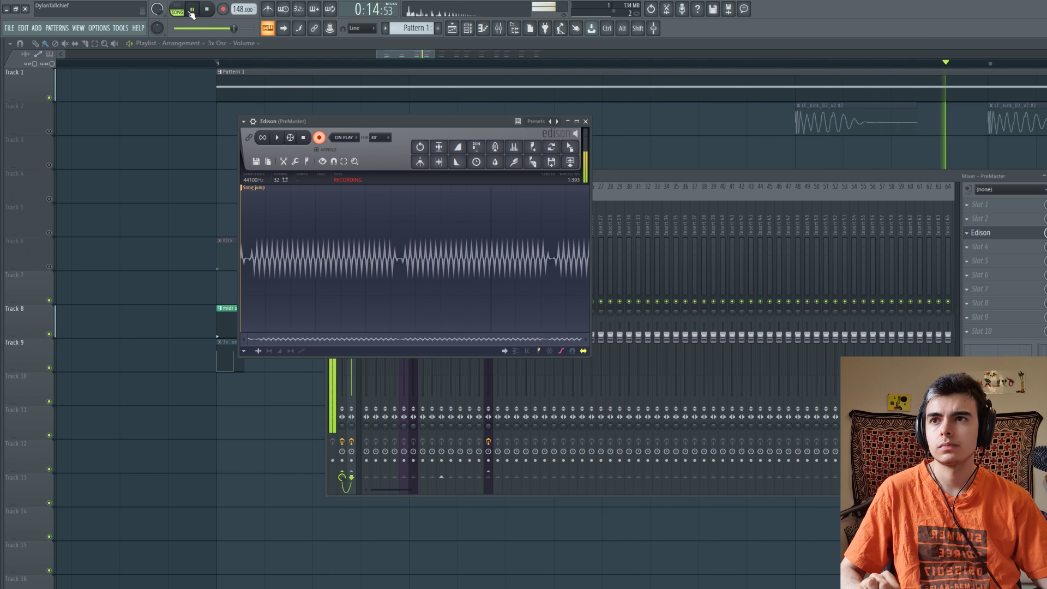
click(207, 9)
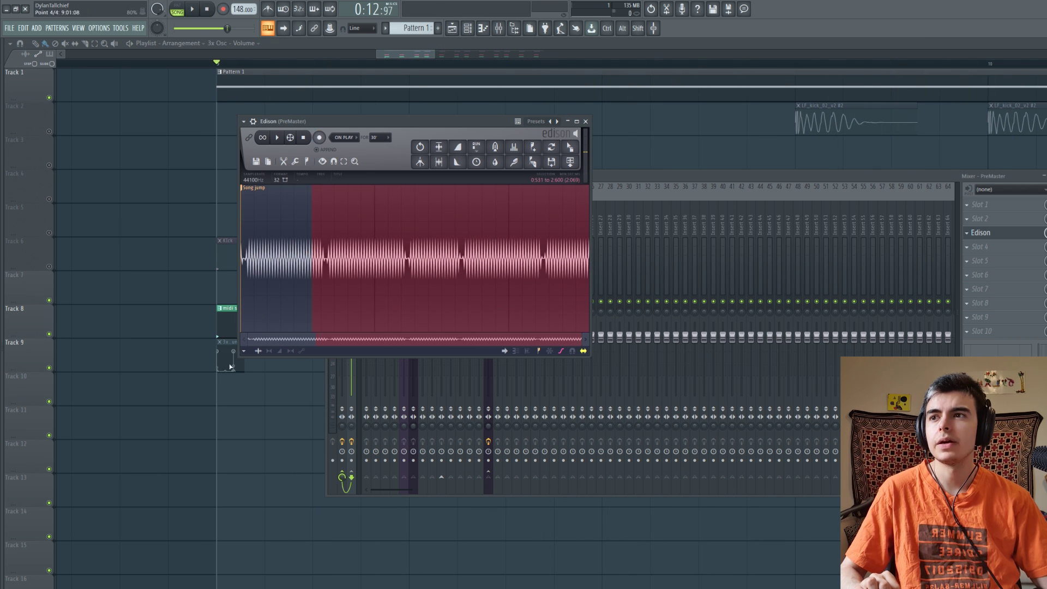
- Examine the first volume dip in the Edison recording, selecting the stretch from about 0:589 to 0:702
scroll(230, 388, up, 2)
drag(312, 273, 342, 272)
scroll(326, 276, up, 1)
scroll(327, 276, up, 4)
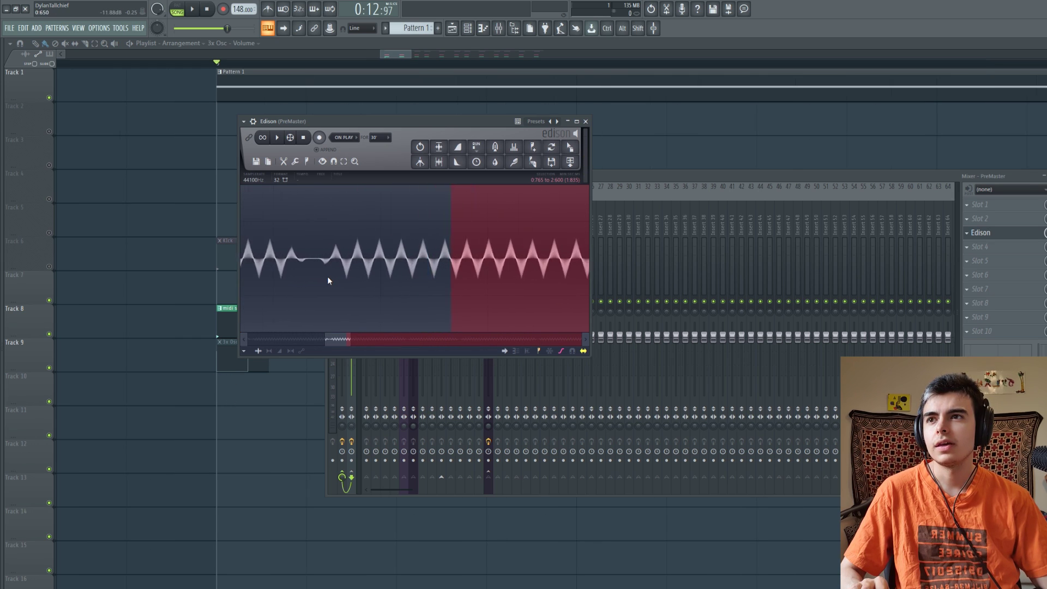
scroll(327, 276, down, 2)
drag(305, 264, 342, 266)
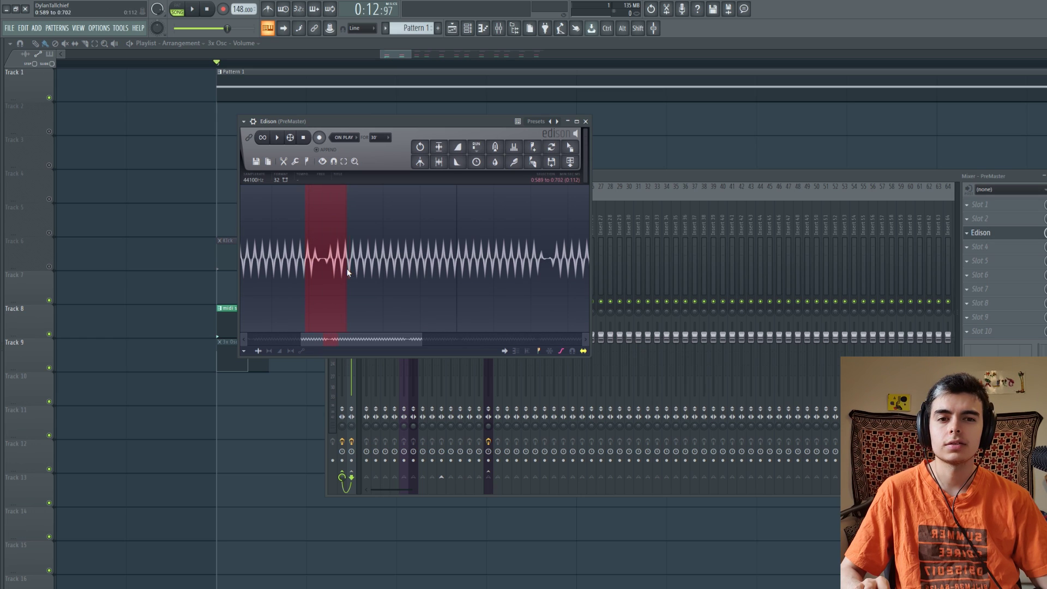
click(347, 269)
scroll(323, 267, up, 2)
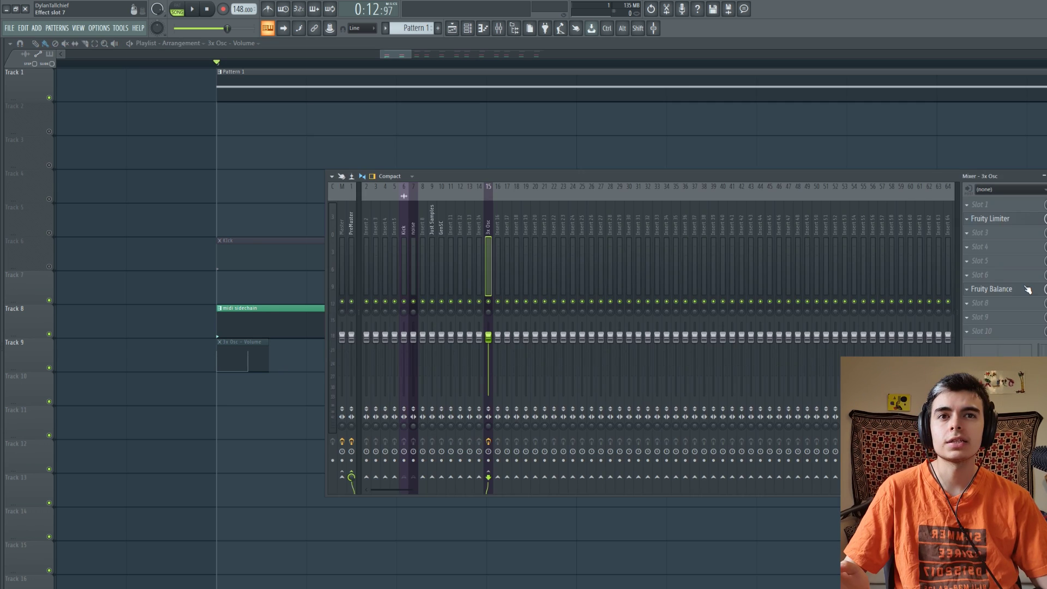
- Open the 3x Osc track's Fruity Balance, accept the track fader's link to the 3x Osc - Volume controller, and test playback
click(1028, 289)
click(488, 273)
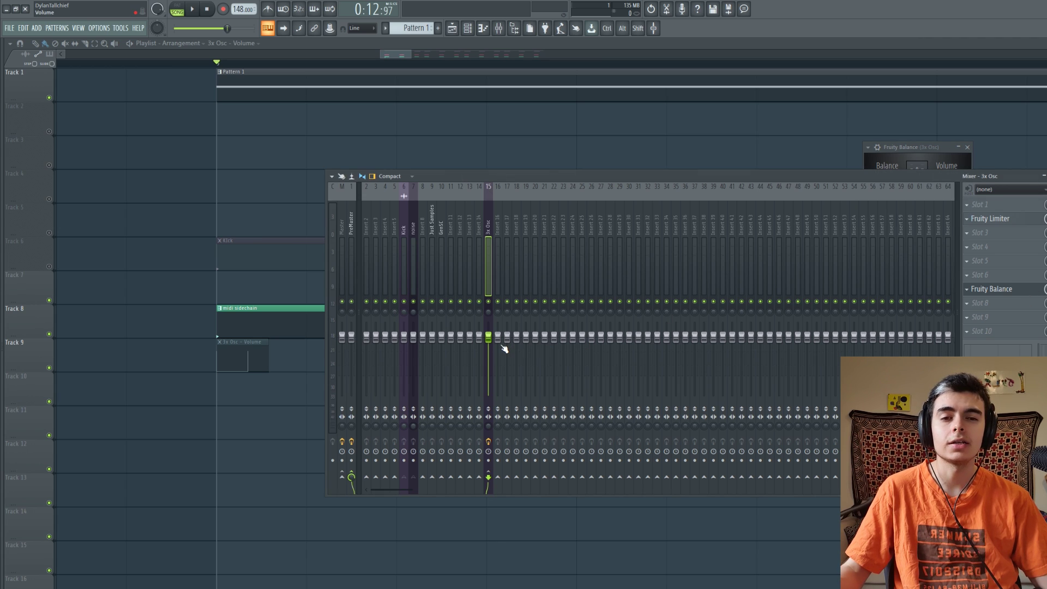
right_click(489, 338)
click(510, 405)
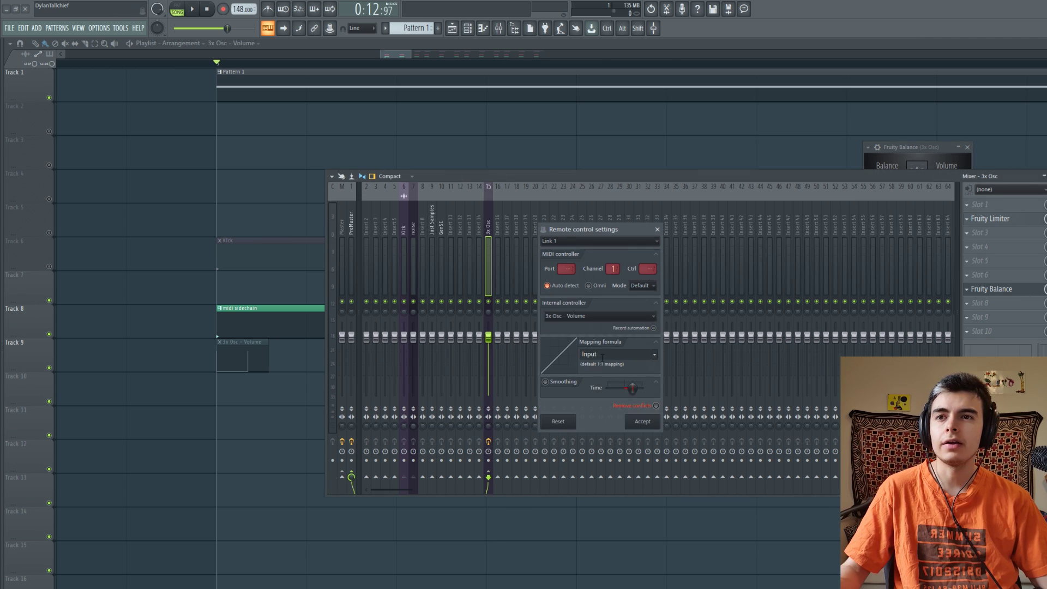
click(642, 421)
key(space)
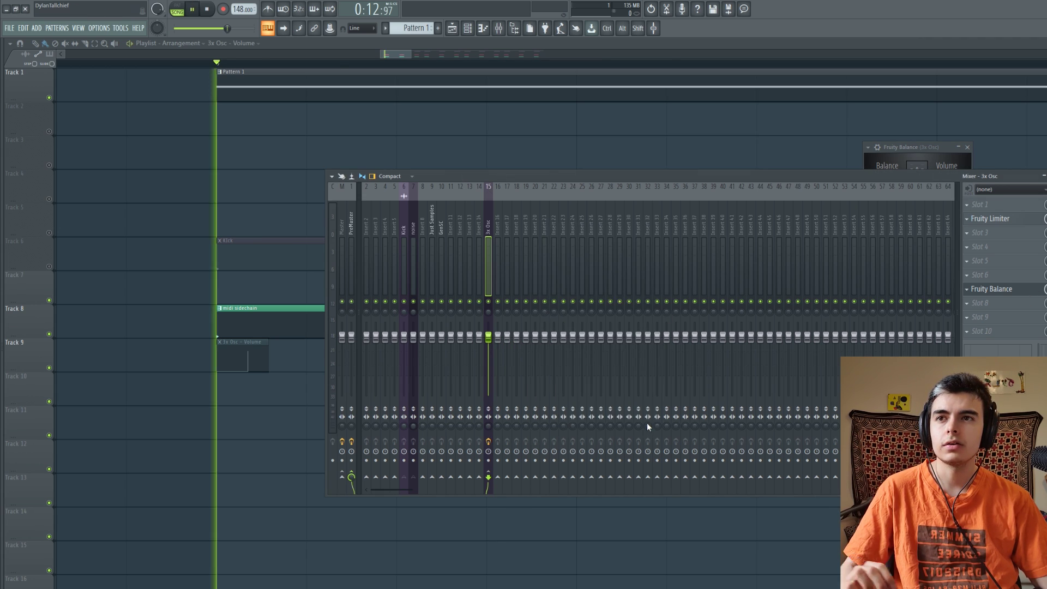
key(space)
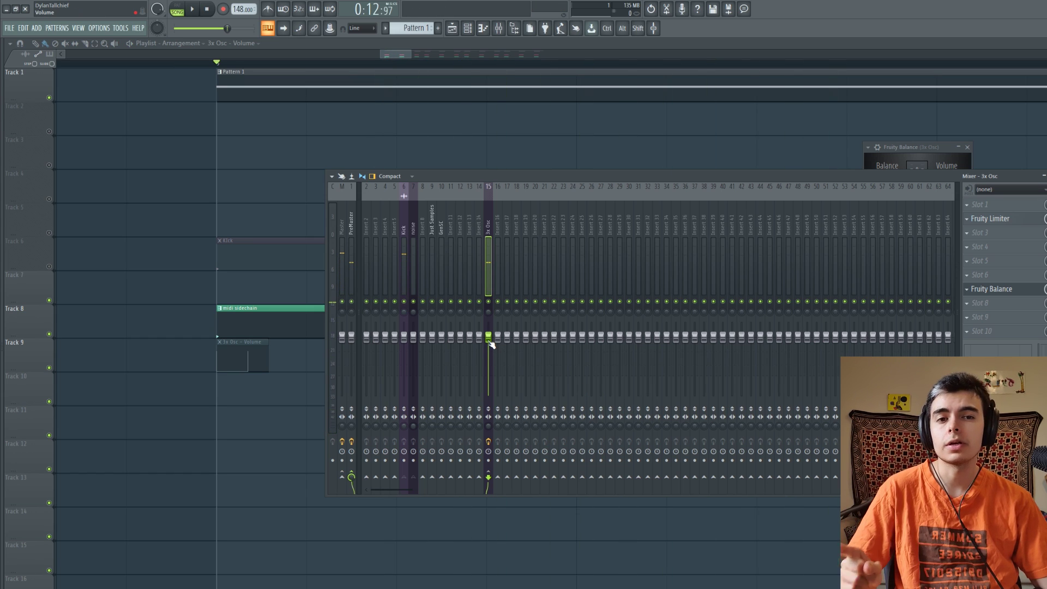
- Compare the Fruity Balance volume knob with the 3x Osc fader during playback, checking the GUI display options in the general settings
drag(924, 147, 603, 143)
key(space)
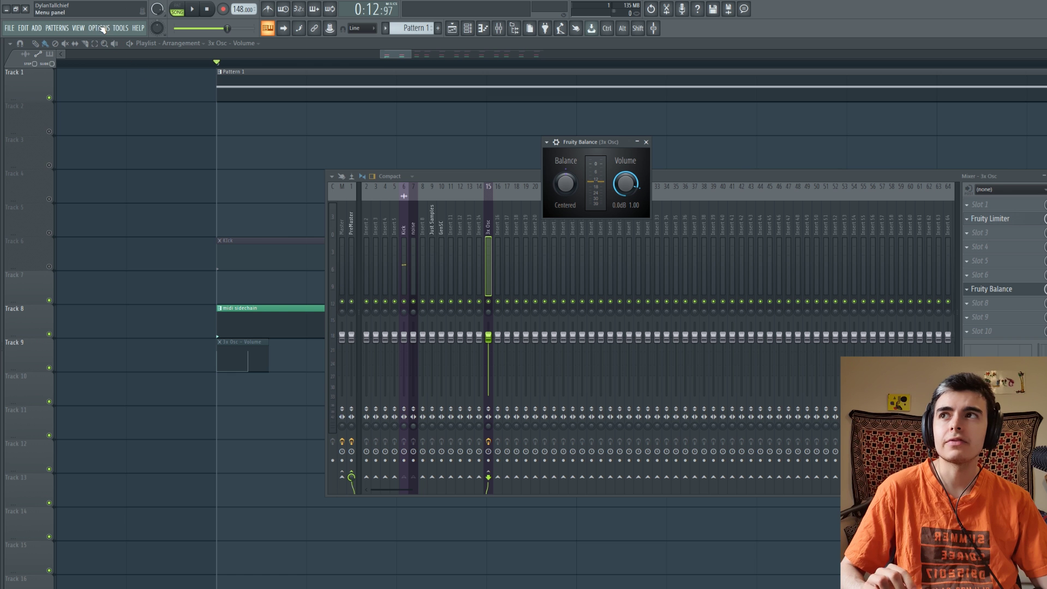
click(99, 27)
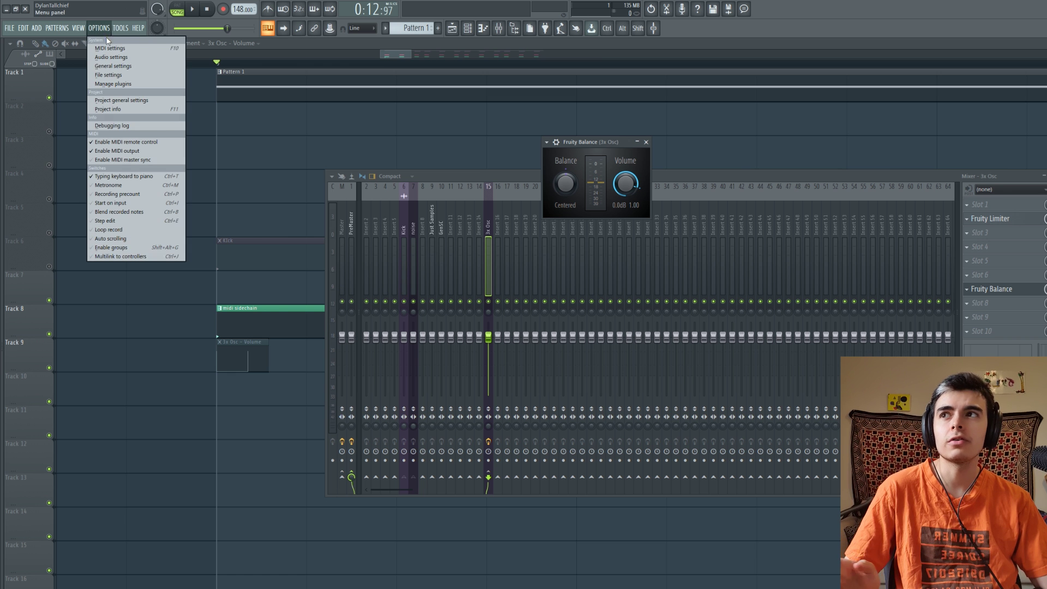
click(115, 66)
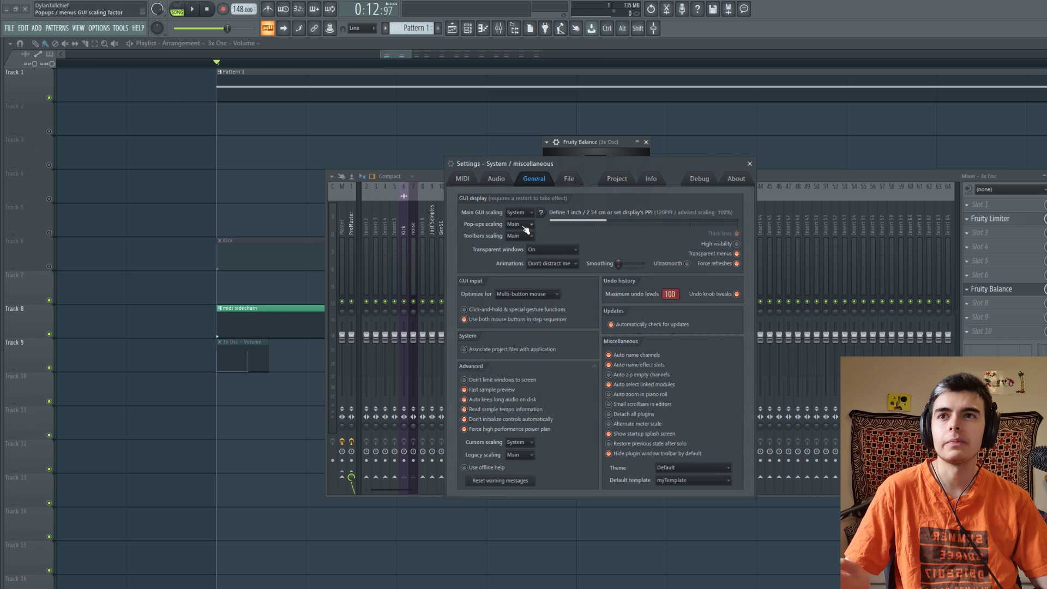
click(749, 165)
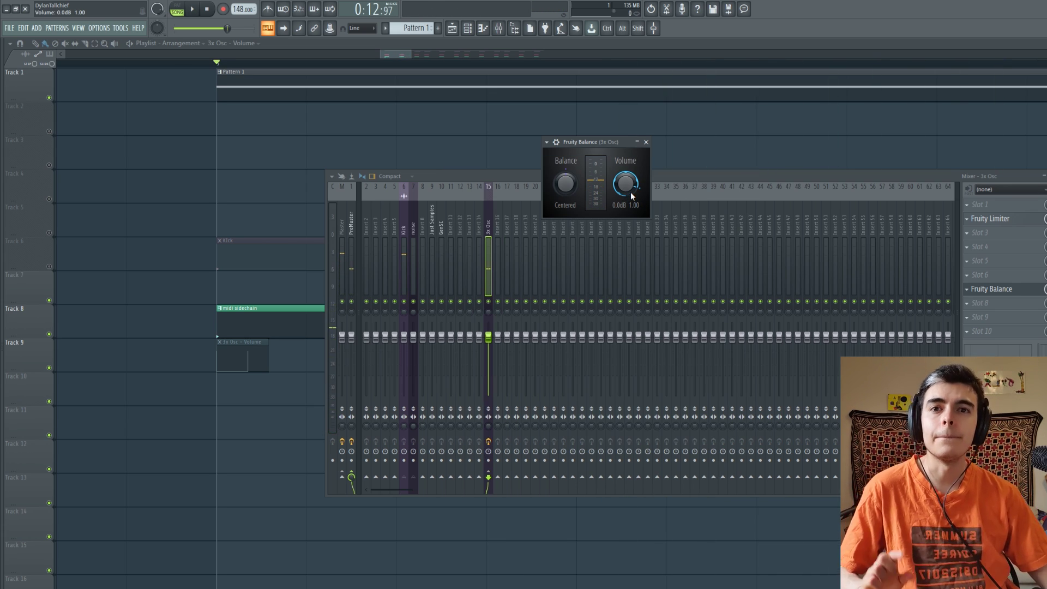
key(space)
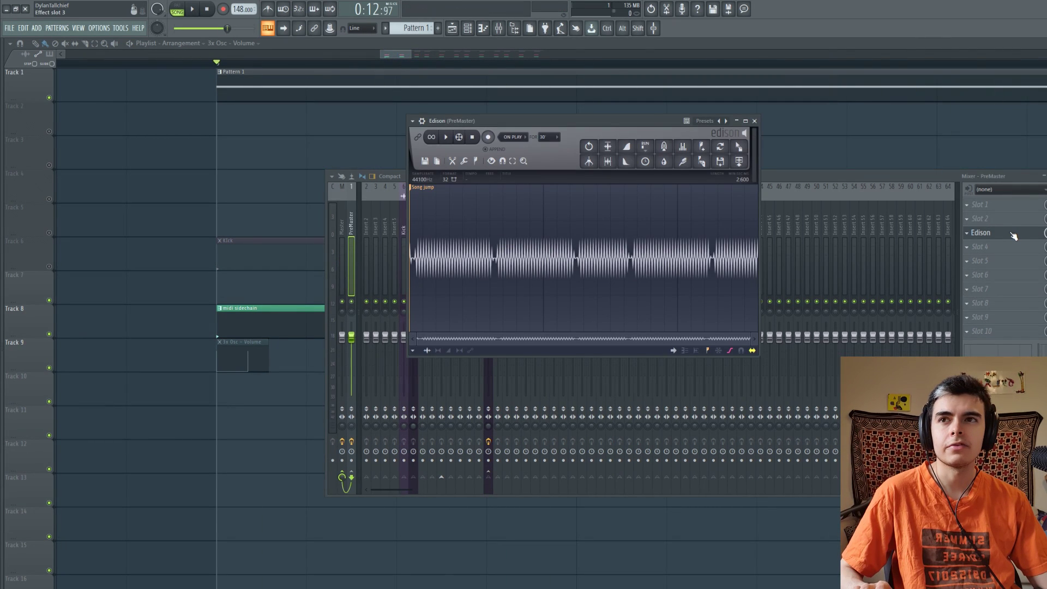
- Rename the PreMaster's Edison as Edison - fader and add a second one in slot 4 named Edison - balance
click(1009, 231)
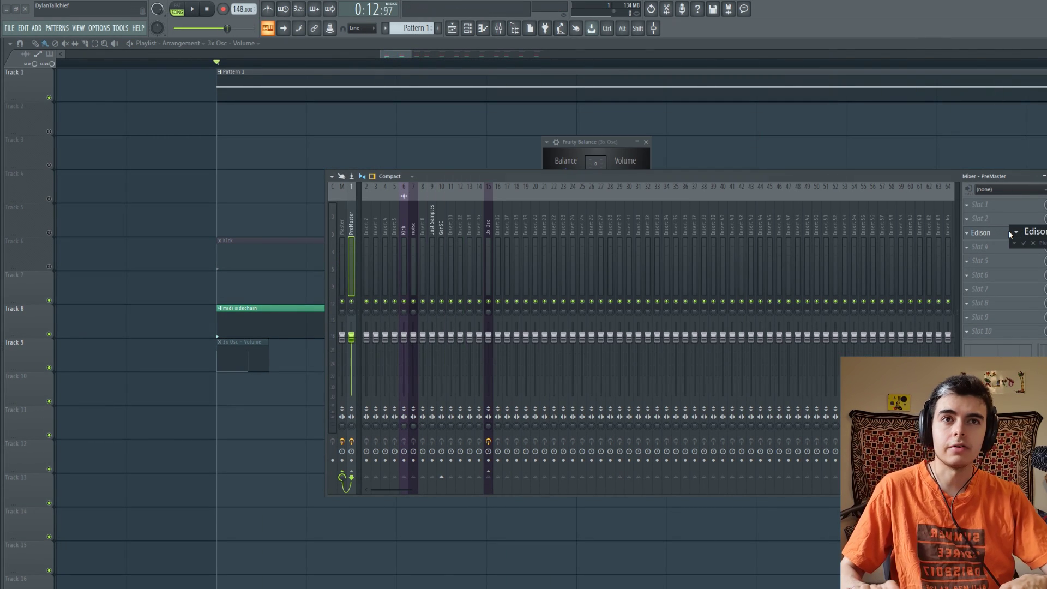
click(993, 247)
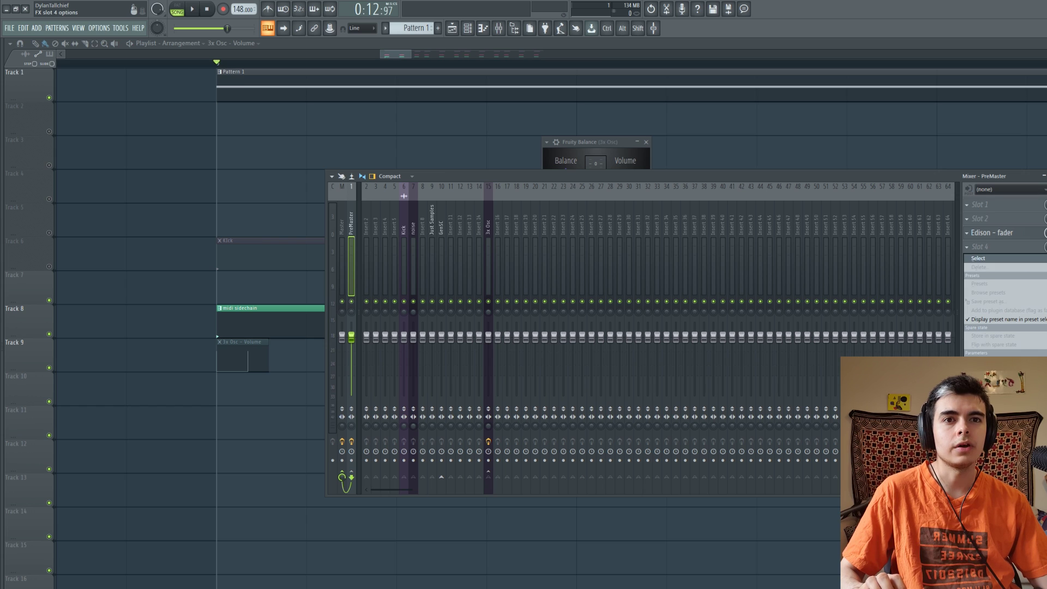
click(759, 240)
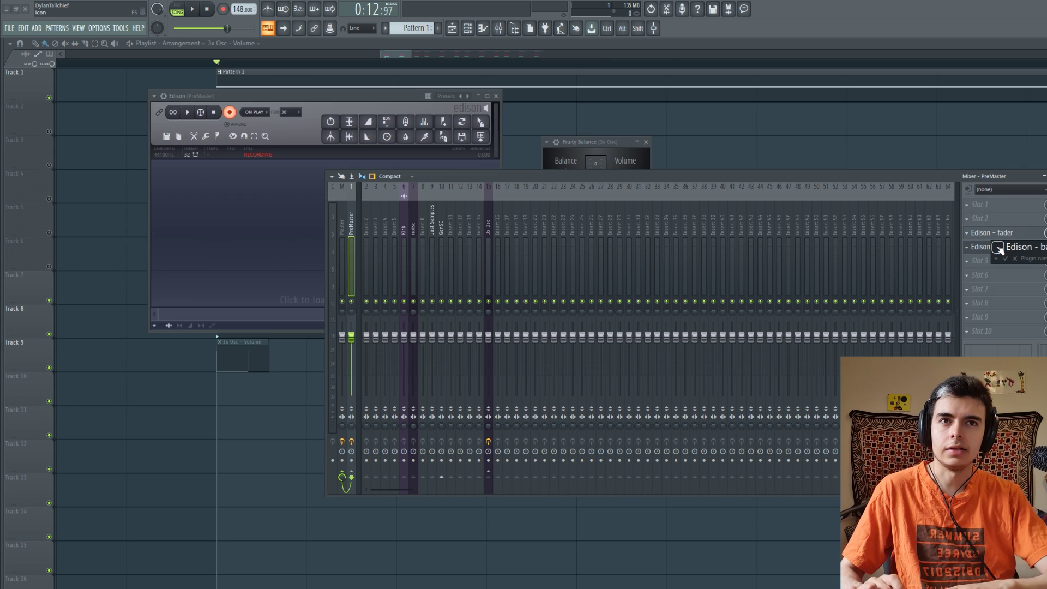
key(Return)
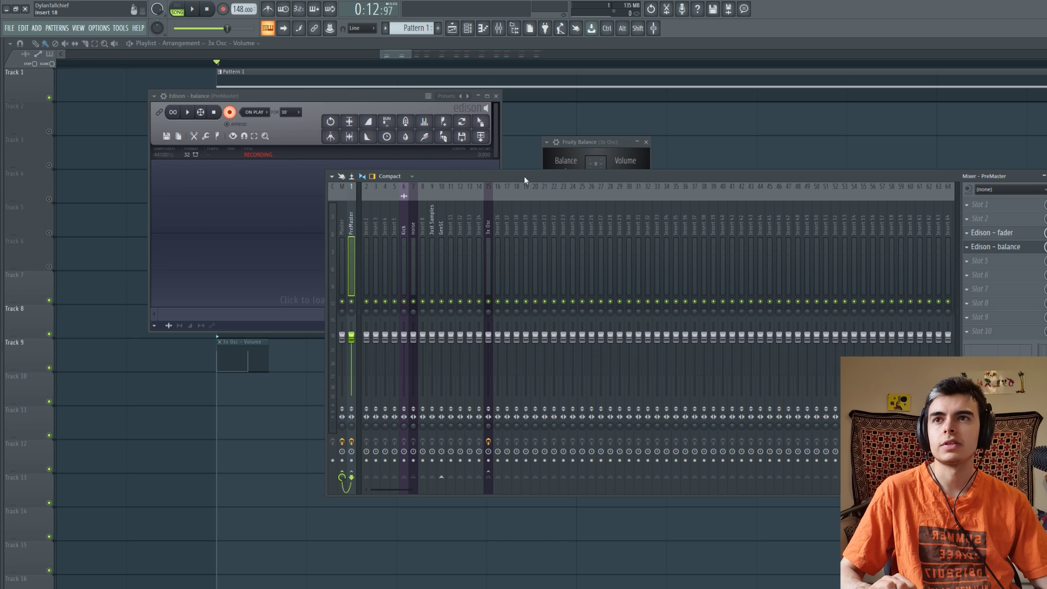
- Record the bass playback into Edison - balance, moving the mixer out of the way
drag(525, 175, 663, 148)
key(space)
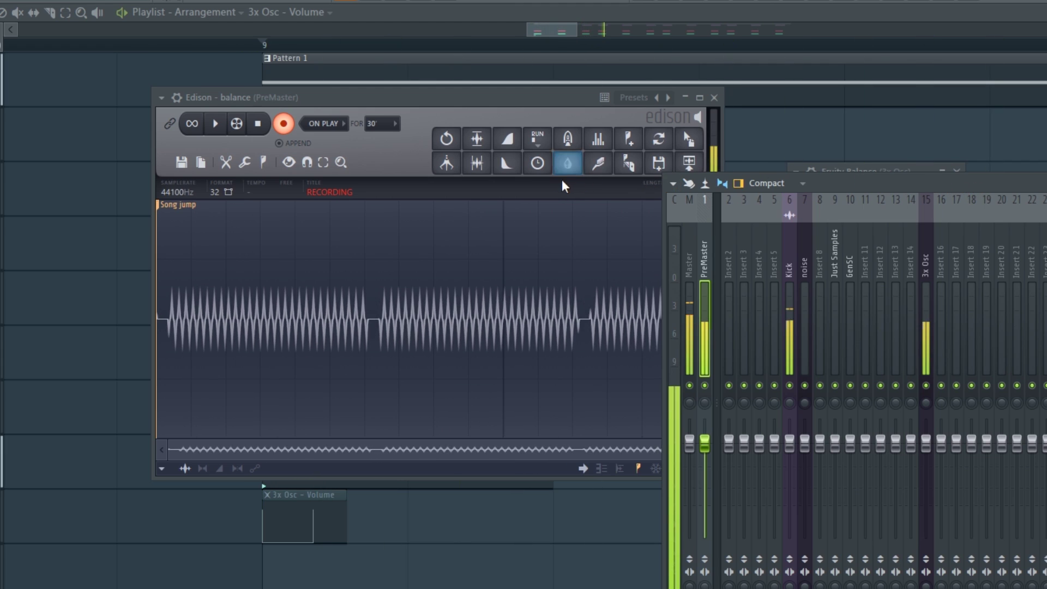
click(260, 126)
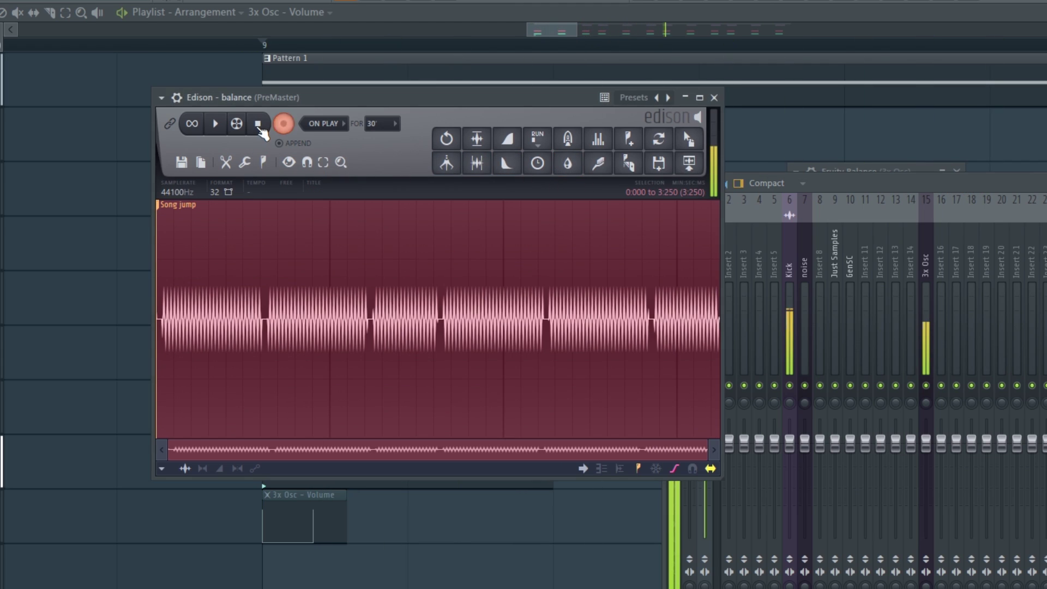
key(space)
- Arrange the Edison - balance and Edison - fader windows side by side with both recordings showing their volume dips
scroll(267, 301, up, 5)
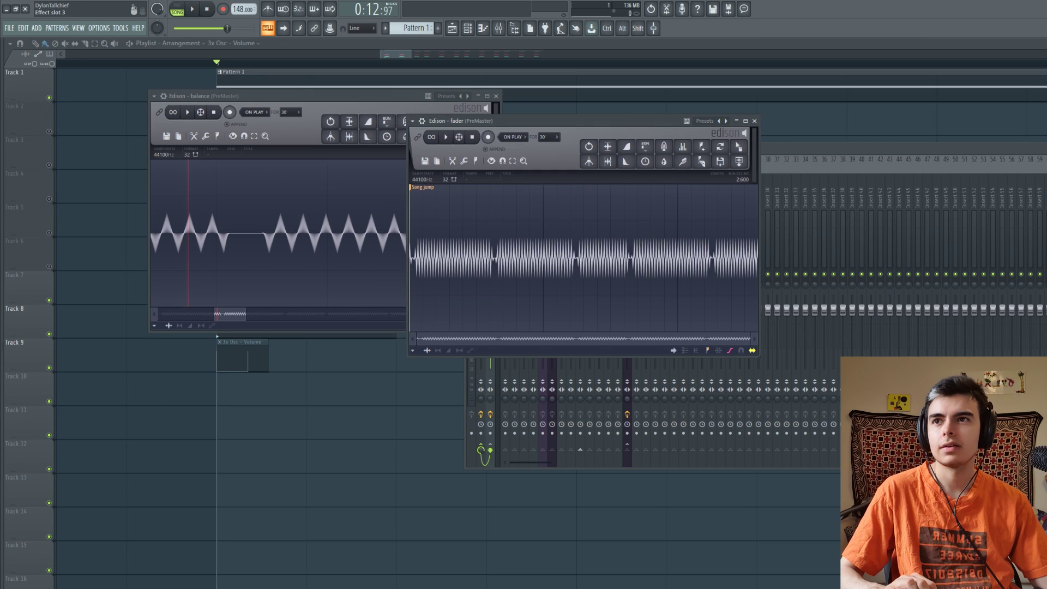
scroll(486, 230, up, 5)
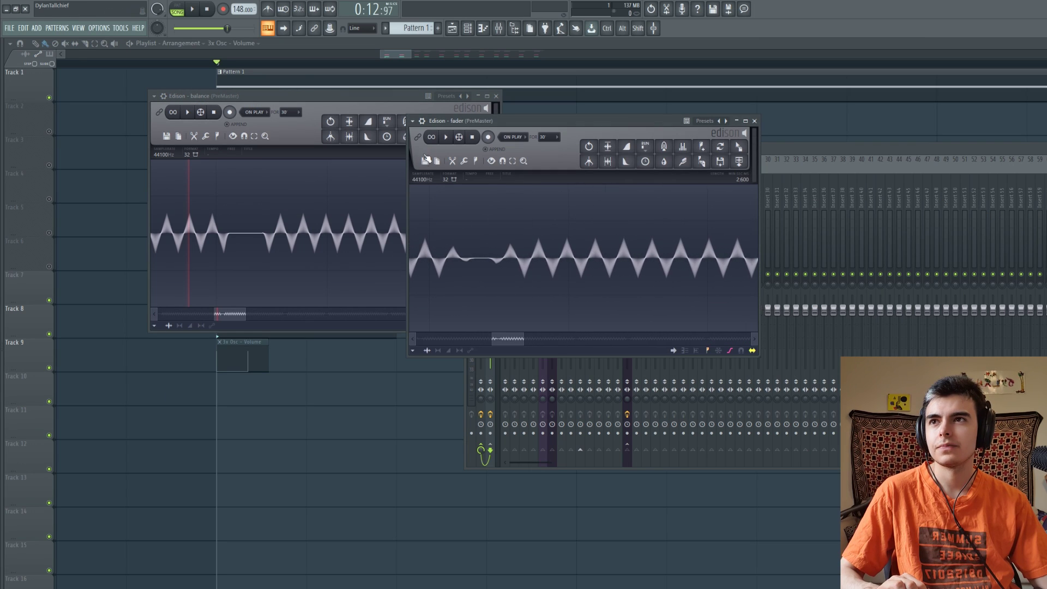
drag(304, 96, 248, 111)
drag(498, 119, 577, 109)
drag(585, 330, 571, 328)
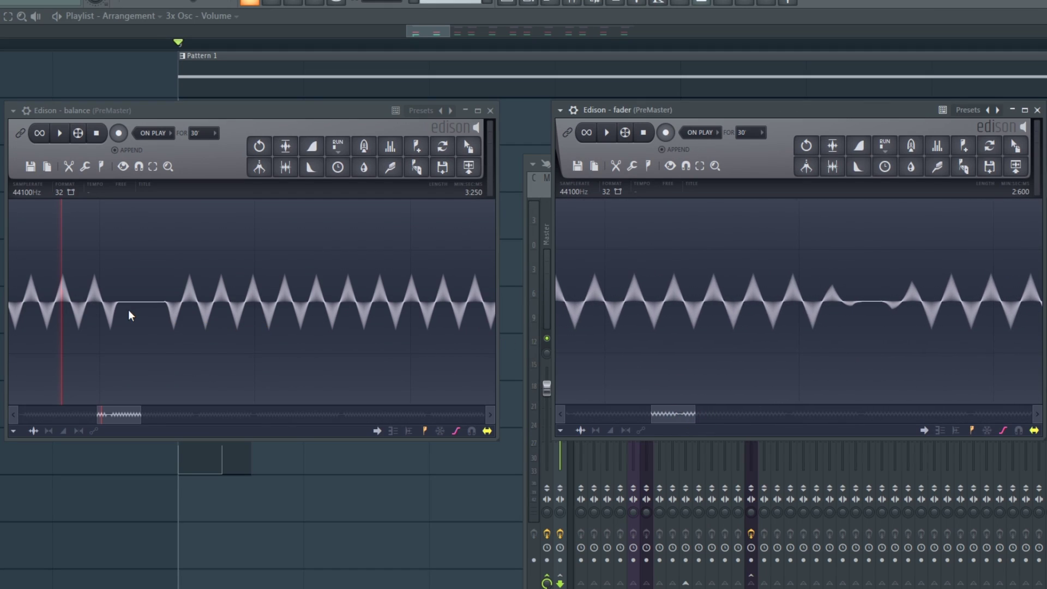
- Select the silent gap from about 0:612 to 0:642 in the Edison - balance recording to compare its length with the fader recording
scroll(129, 311, up, 3)
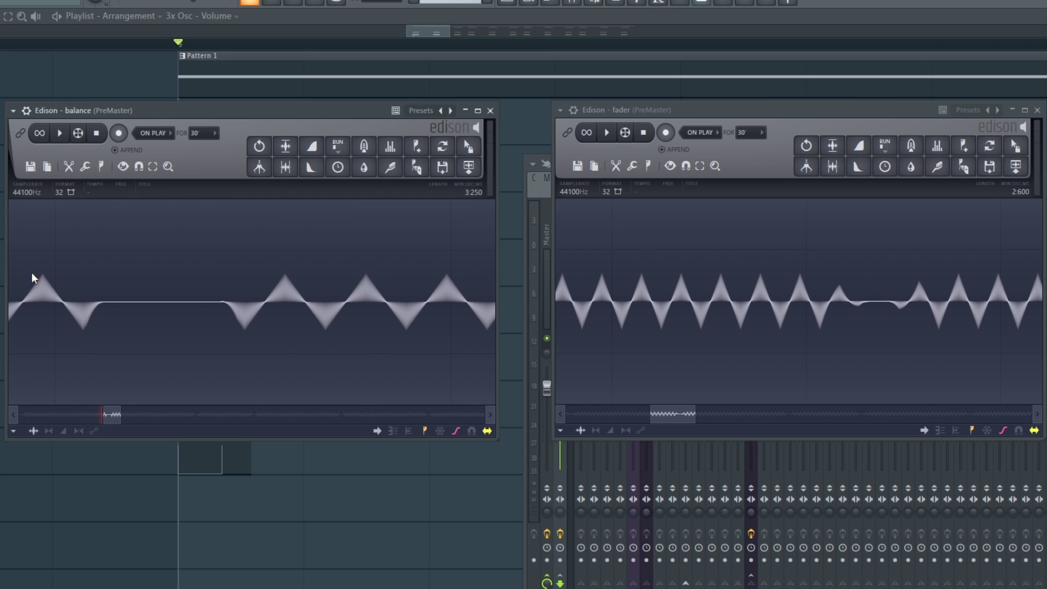
scroll(100, 314, down, 2)
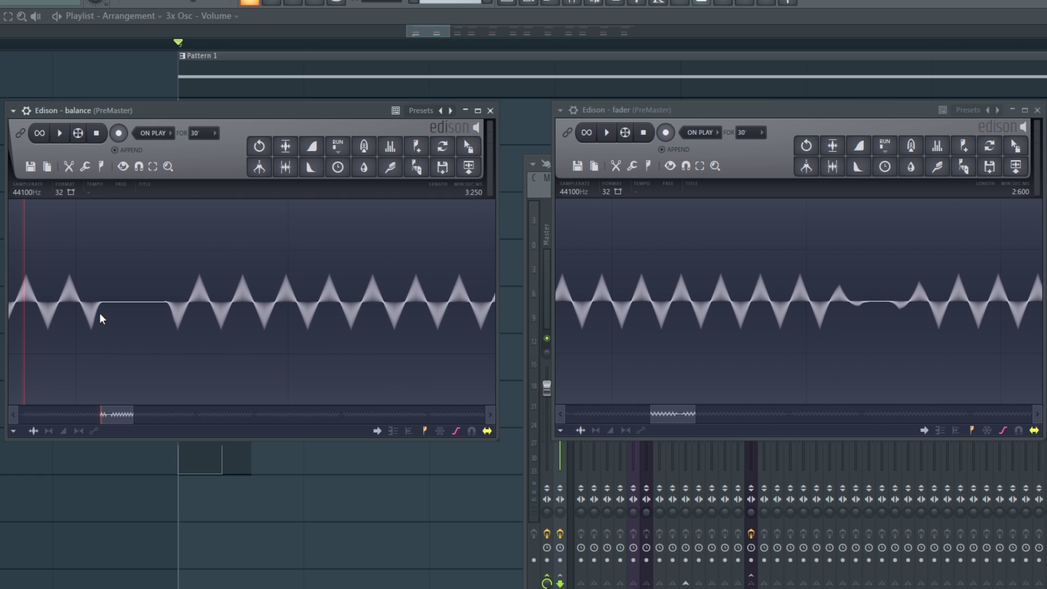
drag(51, 311, 269, 312)
click(243, 313)
mouse_move(45, 326)
mouse_down()
mouse_move(372, 356)
mouse_move(234, 325)
mouse_up()
click(234, 325)
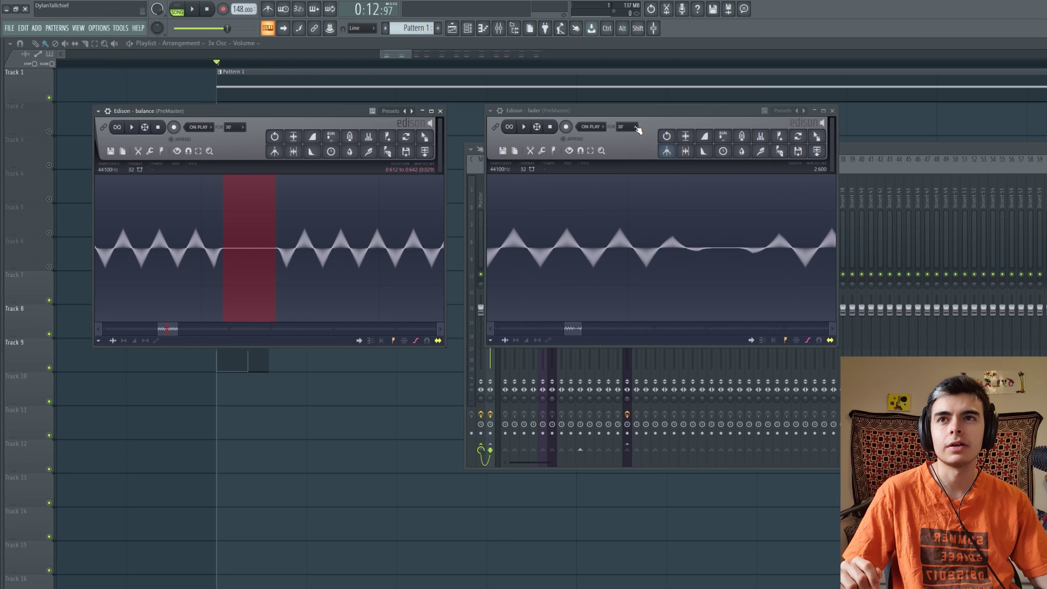
drag(608, 111, 583, 115)
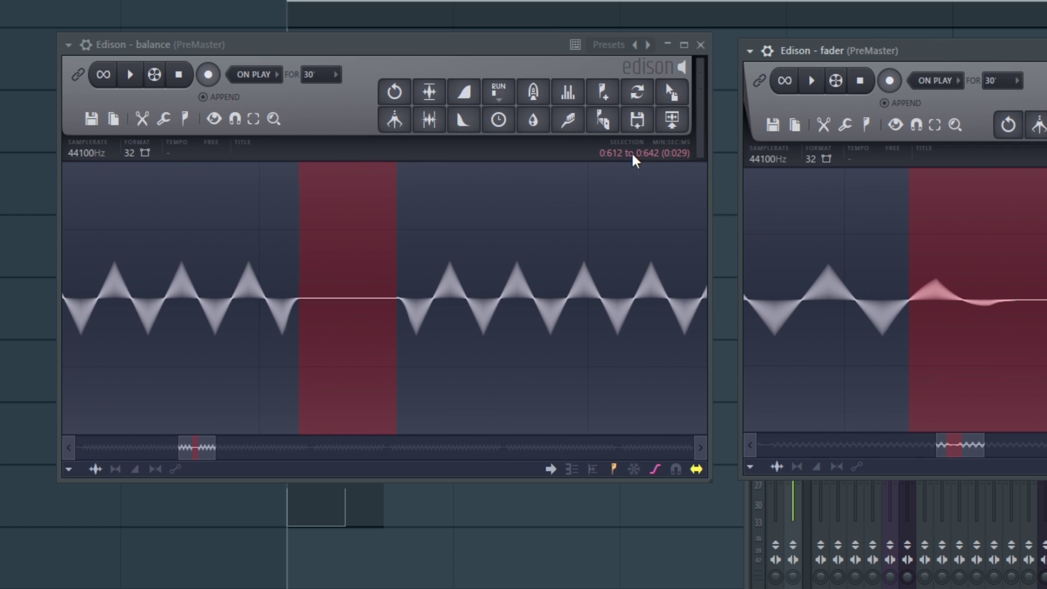
- Select about 0:612 to 0:641 in the Edison - fader recording to compare its volume dip with the balance recording
scroll(686, 172, down, 2)
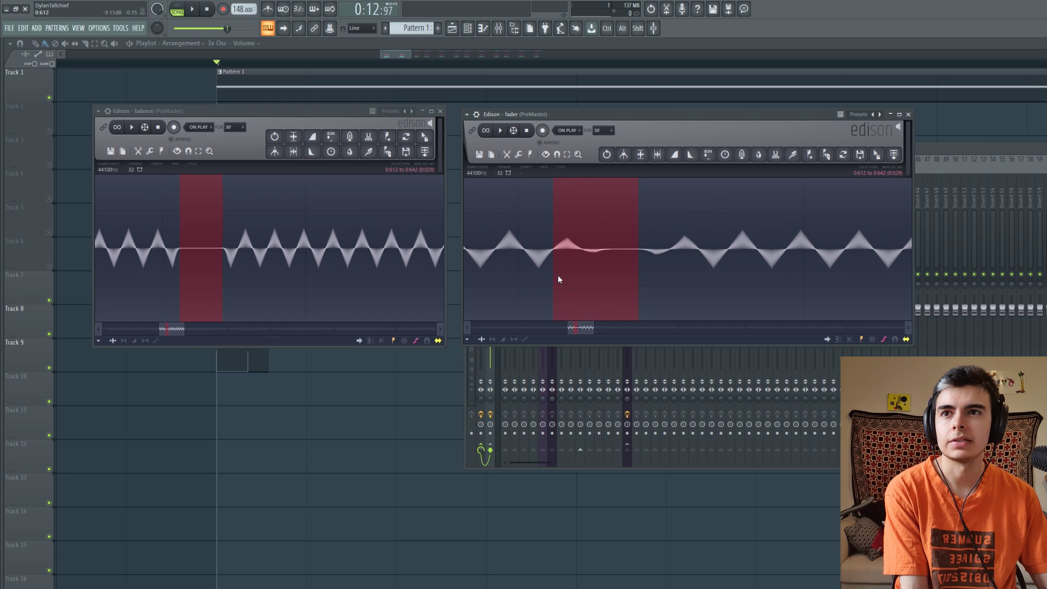
drag(638, 268, 637, 258)
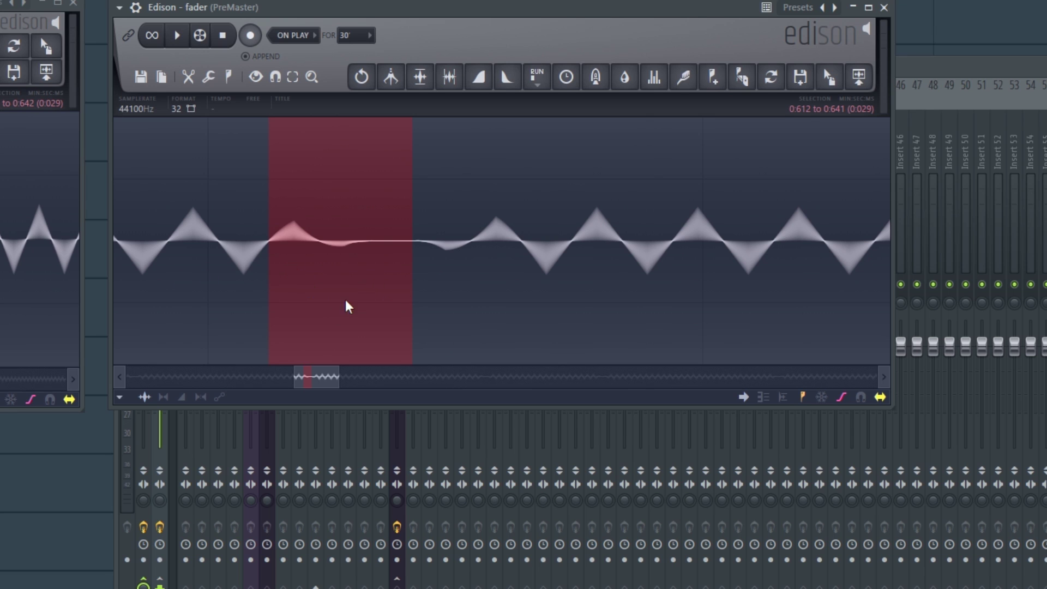
scroll(349, 306, down, 3)
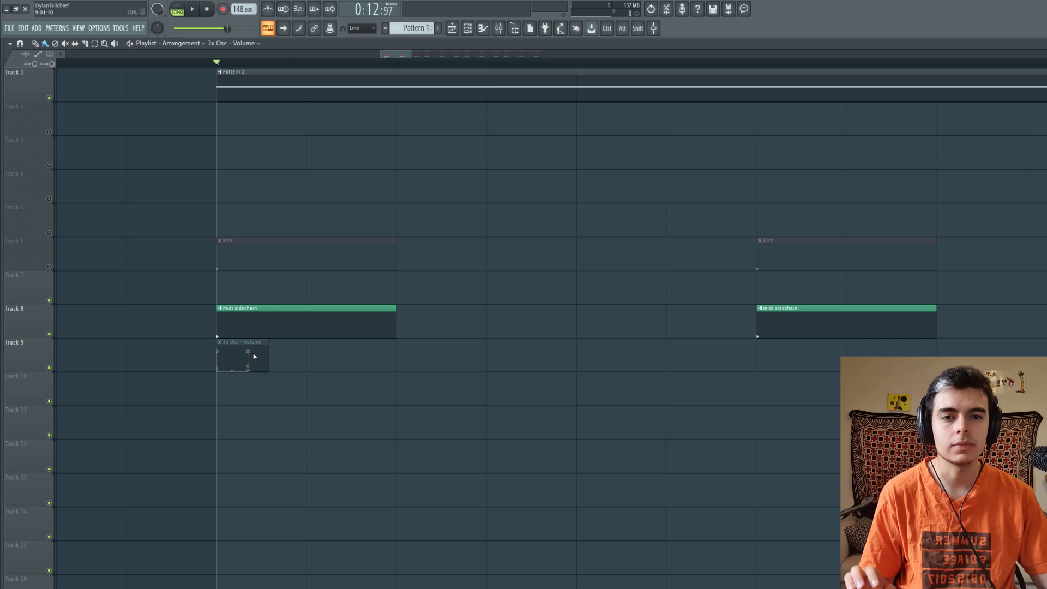
- Bring up the mixer and open the Fruity Balance effect on the 3x Osc track
key(F9)
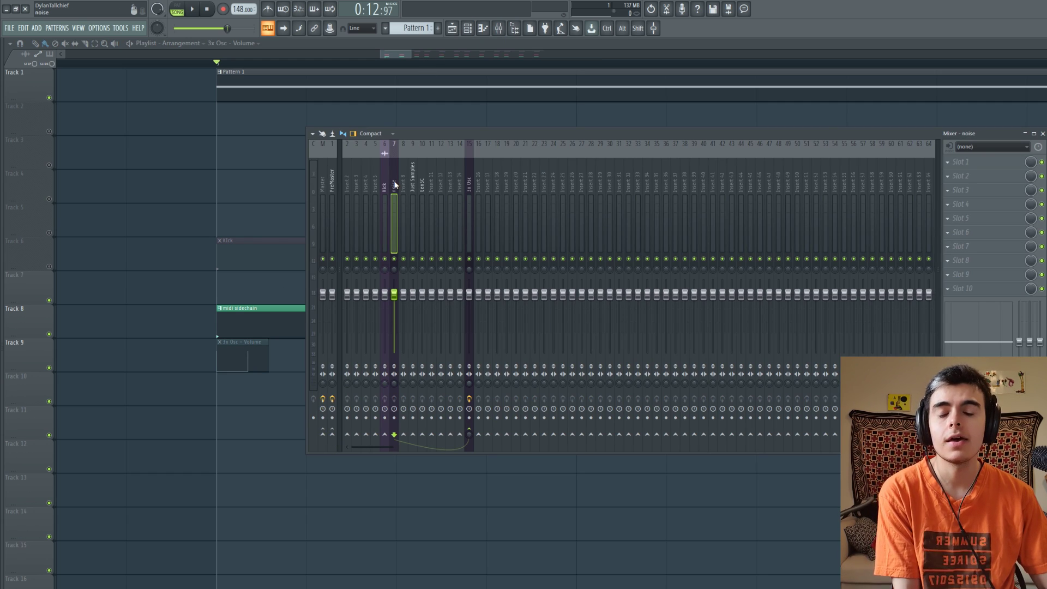
mouse_move(245, 365)
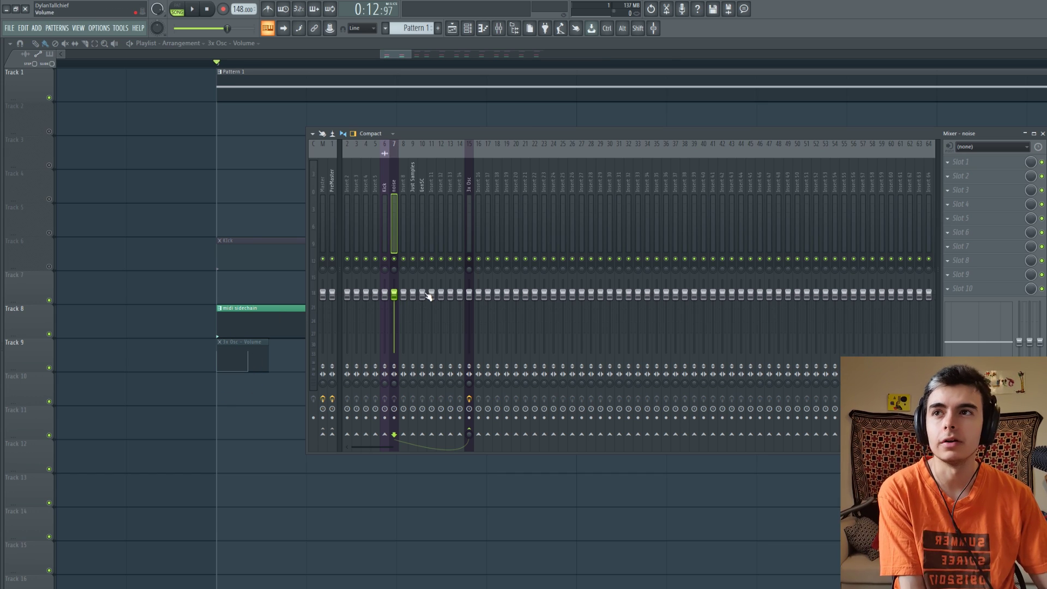
click(471, 172)
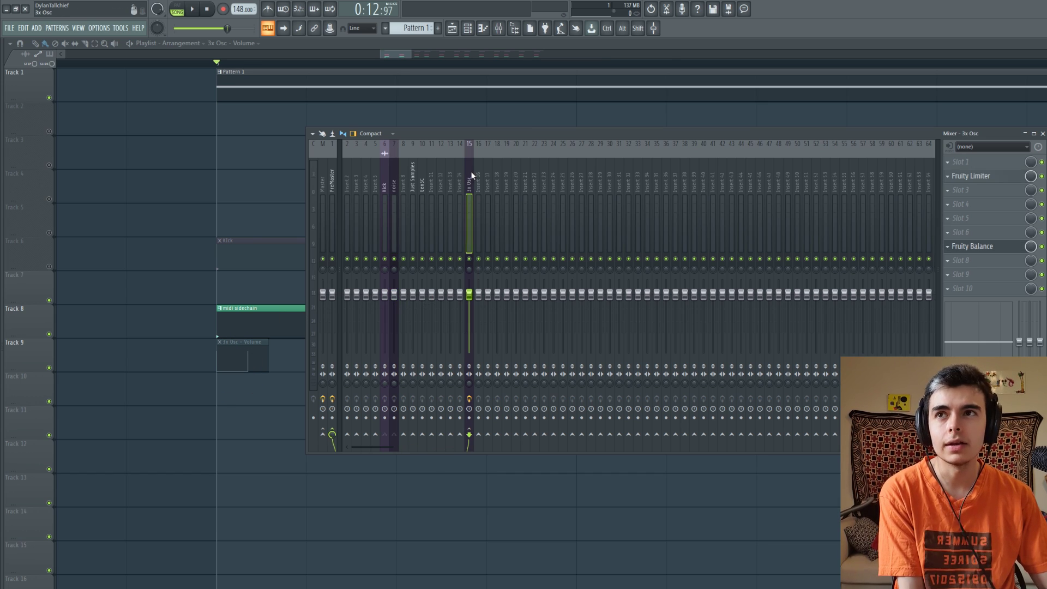
click(987, 250)
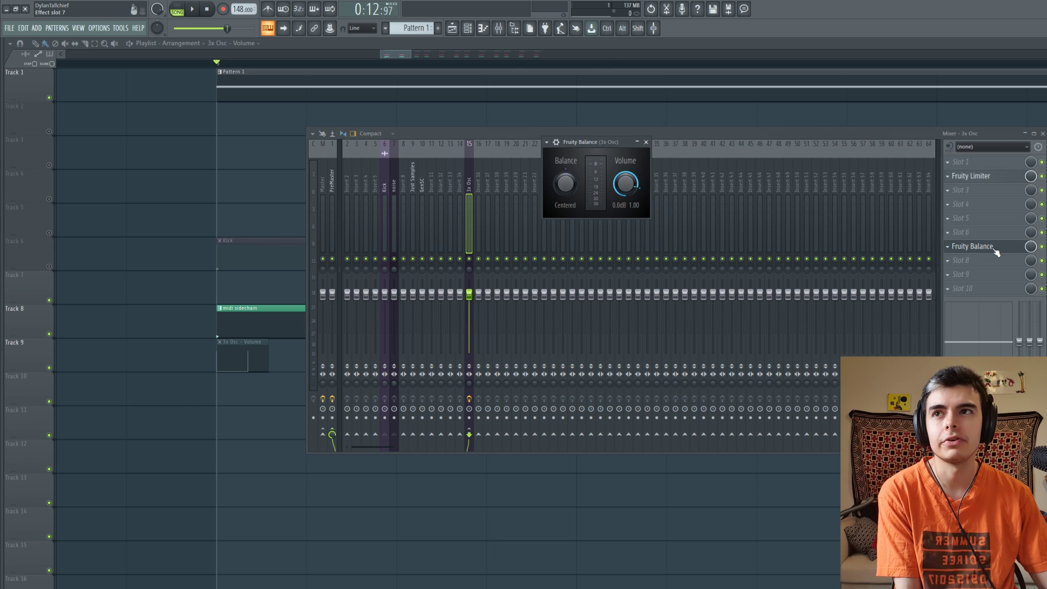
- Reopen the Edison - fader and Edison - balance recordings from the PreMaster track
click(332, 218)
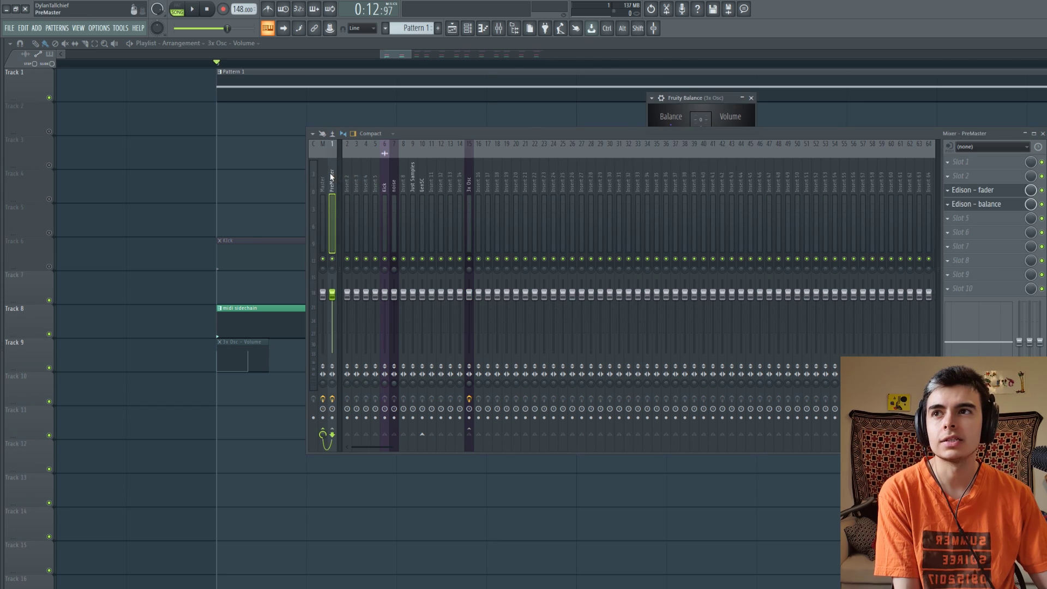
click(984, 190)
click(978, 204)
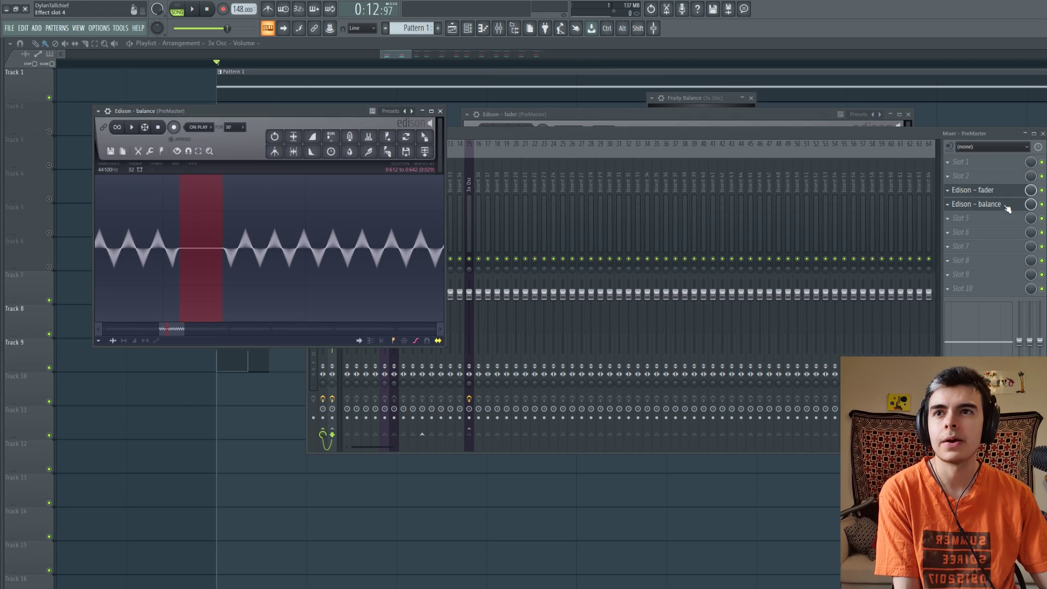
click(576, 126)
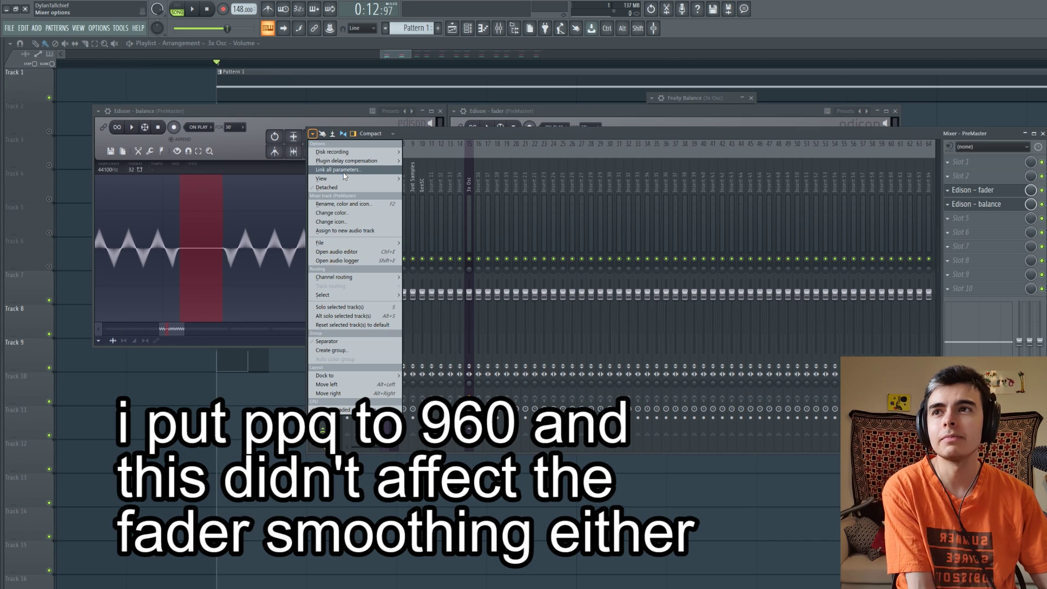
mouse_move(352, 183)
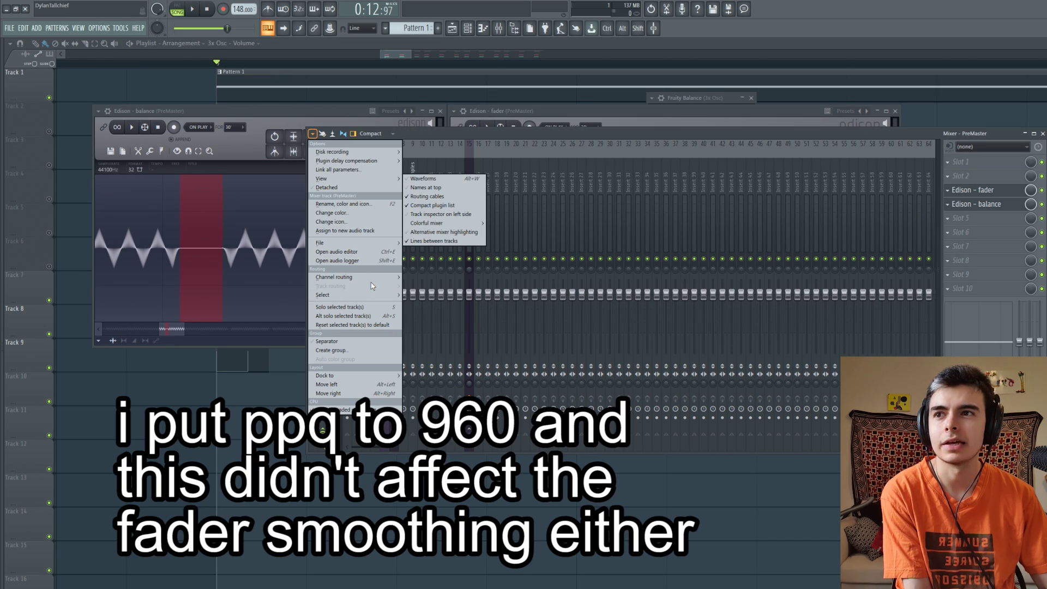
mouse_move(357, 157)
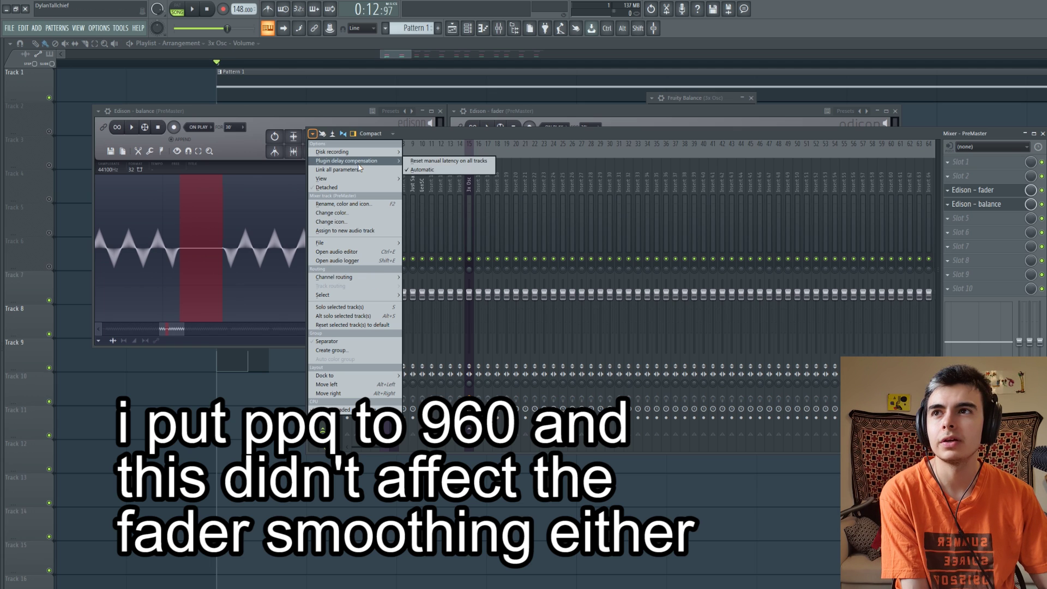
mouse_move(358, 247)
mouse_move(361, 282)
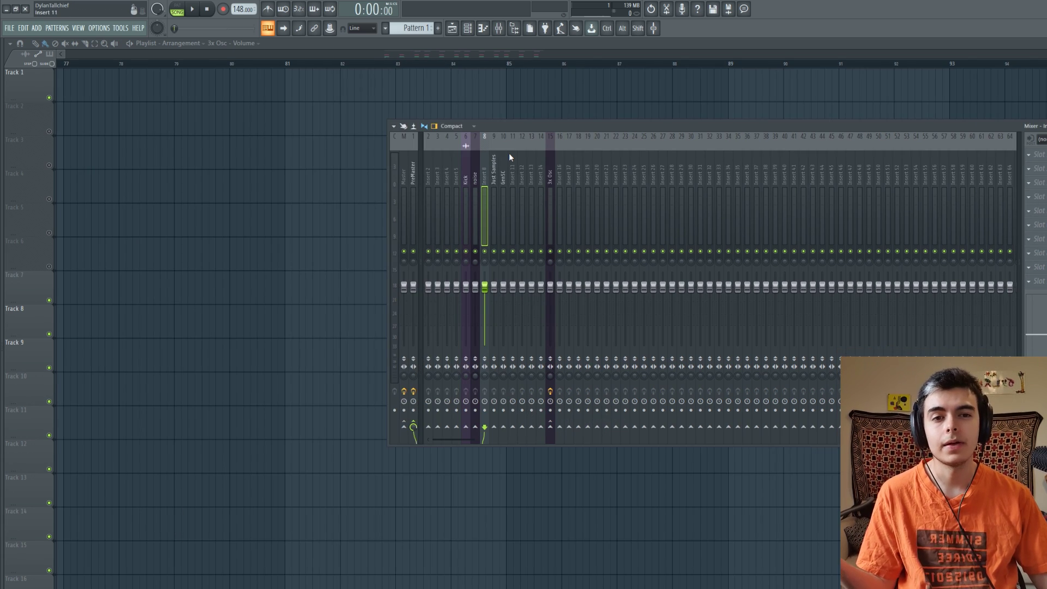
- Examine the Kick, noise and samples mixer tracks by selecting them in turn
click(466, 163)
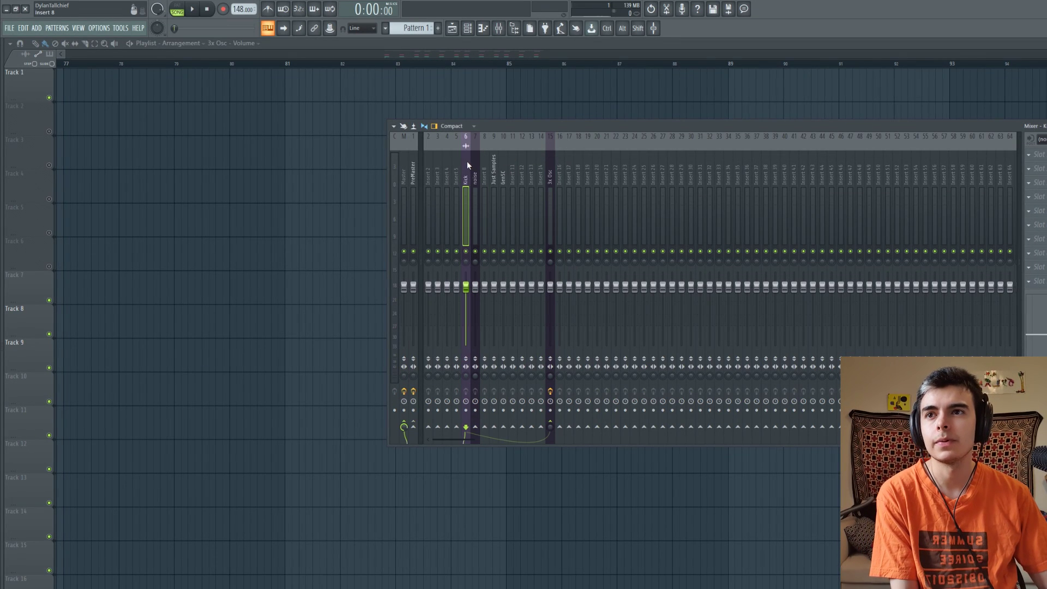
click(473, 165)
click(494, 180)
click(465, 187)
click(475, 191)
drag(494, 285, 494, 289)
click(474, 179)
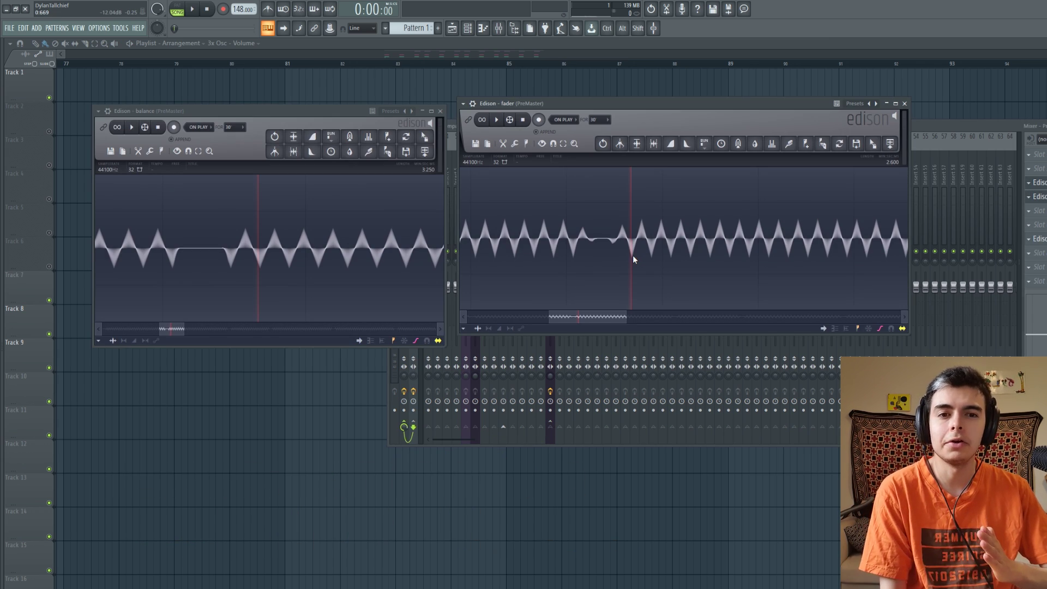
- Examine the section around the silent gap in the Edison - balance recording
drag(135, 251, 233, 267)
click(234, 267)
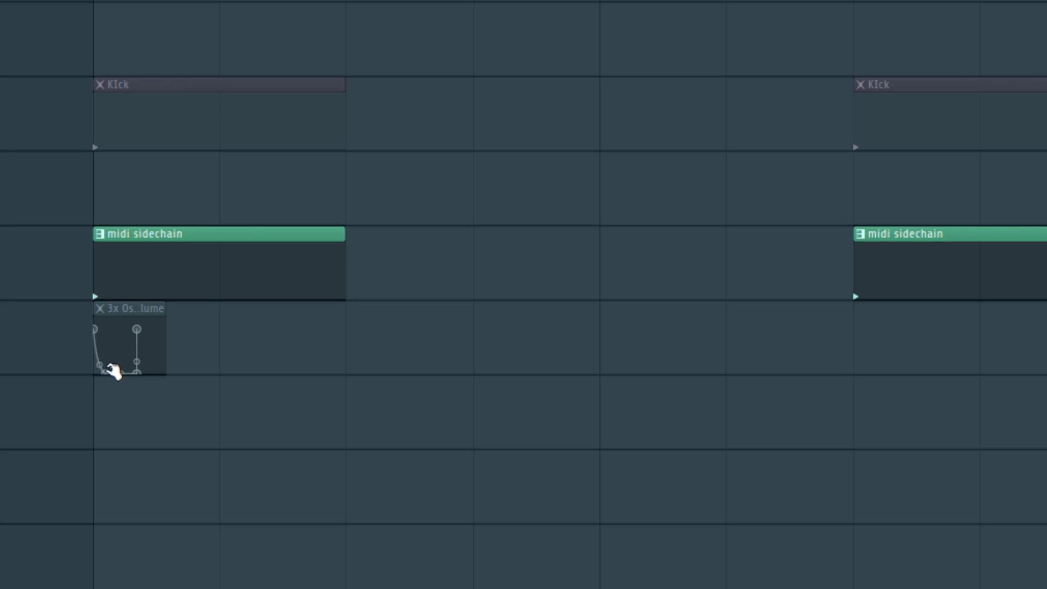
- Adjust the low point after the initial fade-down in the muted 3x Osc volume automation clip
mouse_move(108, 368)
mouse_down()
mouse_move(101, 375)
mouse_move(117, 386)
mouse_up()
scroll(121, 389, up, 1)
scroll(110, 377, up, 2)
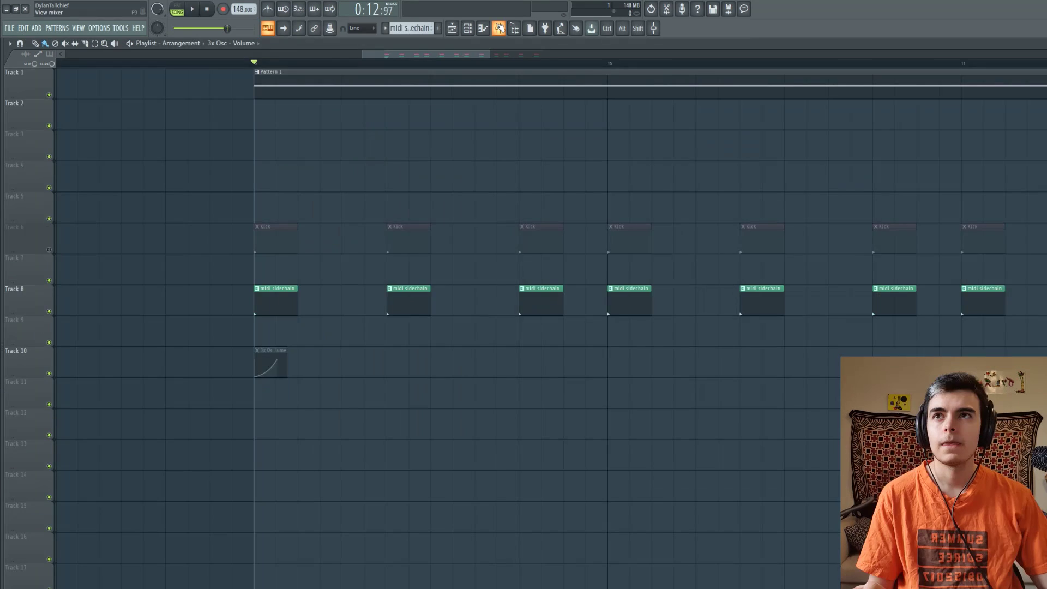
- Bring up the mixer at the 3x Osc track
key(F9)
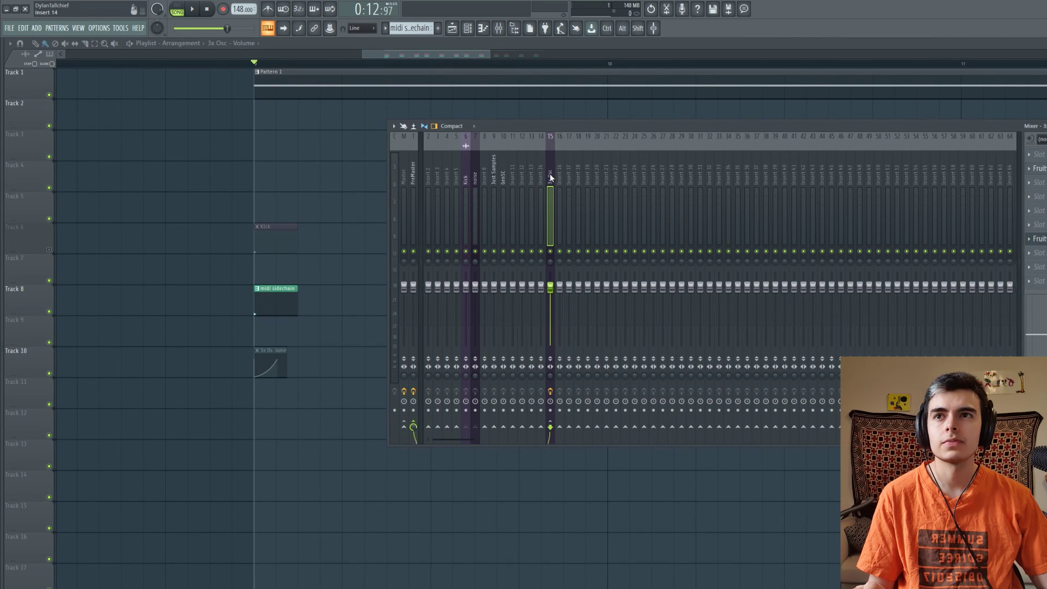